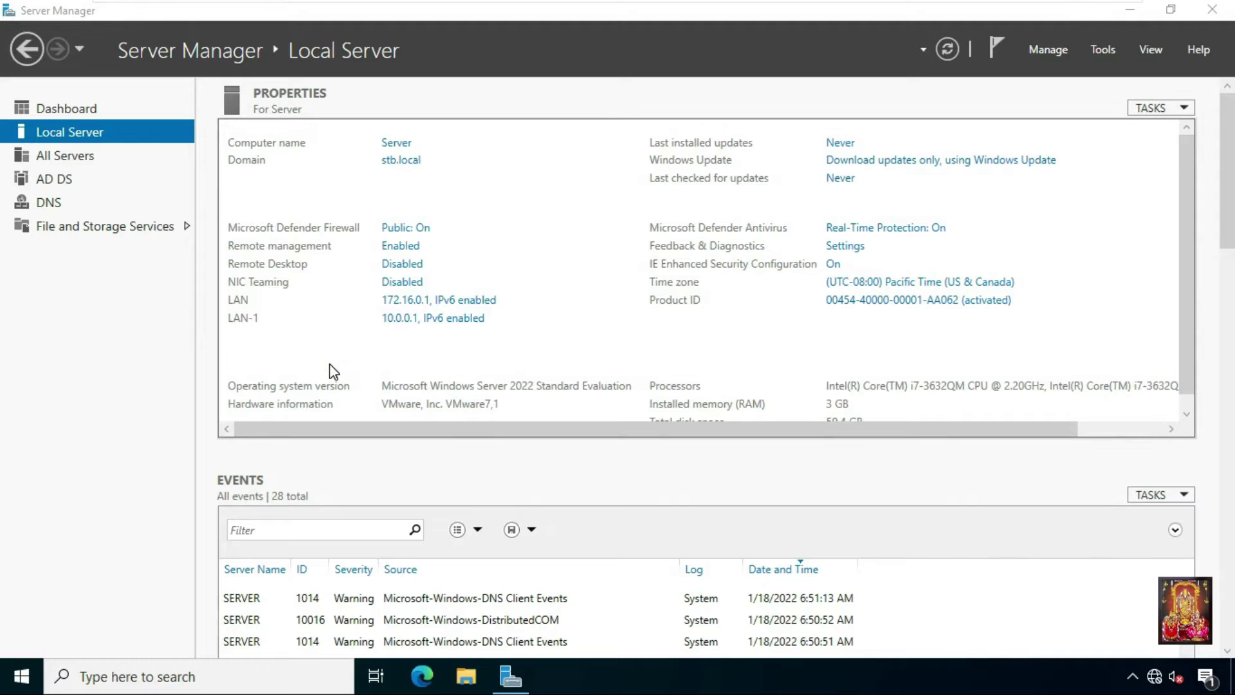
- Review the local server properties on the Server 2022-1 and Server 2022-2 virtual machines, ending on Server 2022-1
click(392, 147)
mouse_move(860, 8)
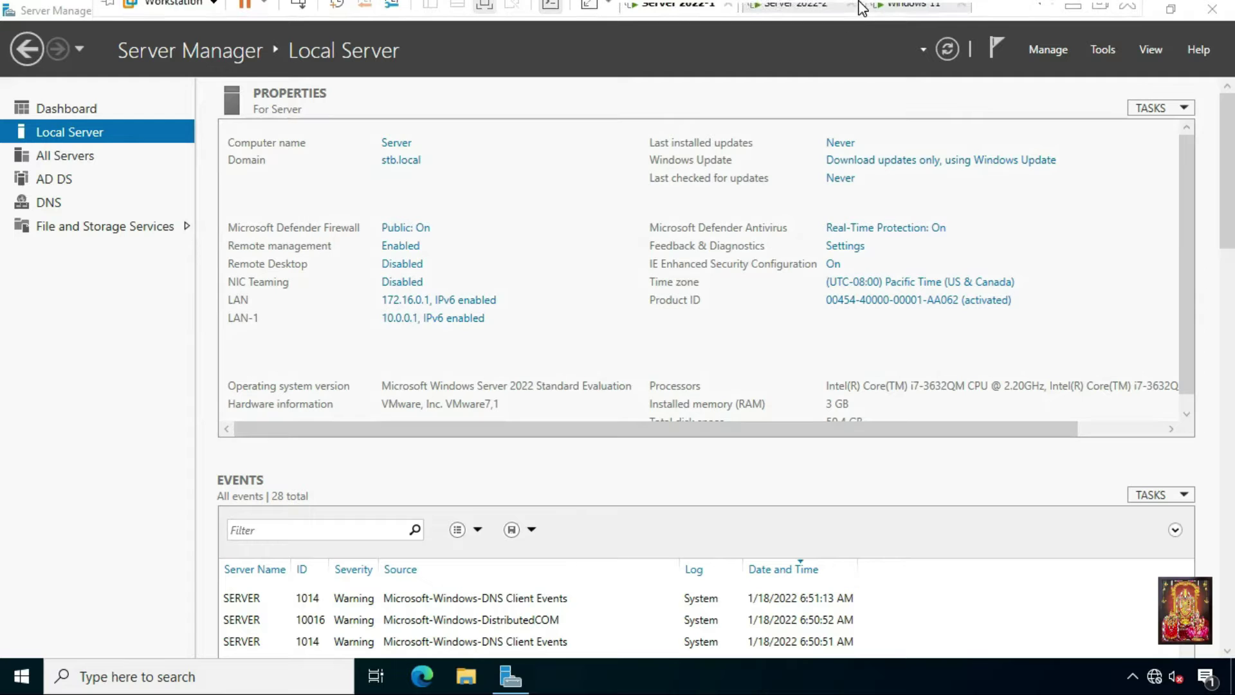
click(801, 13)
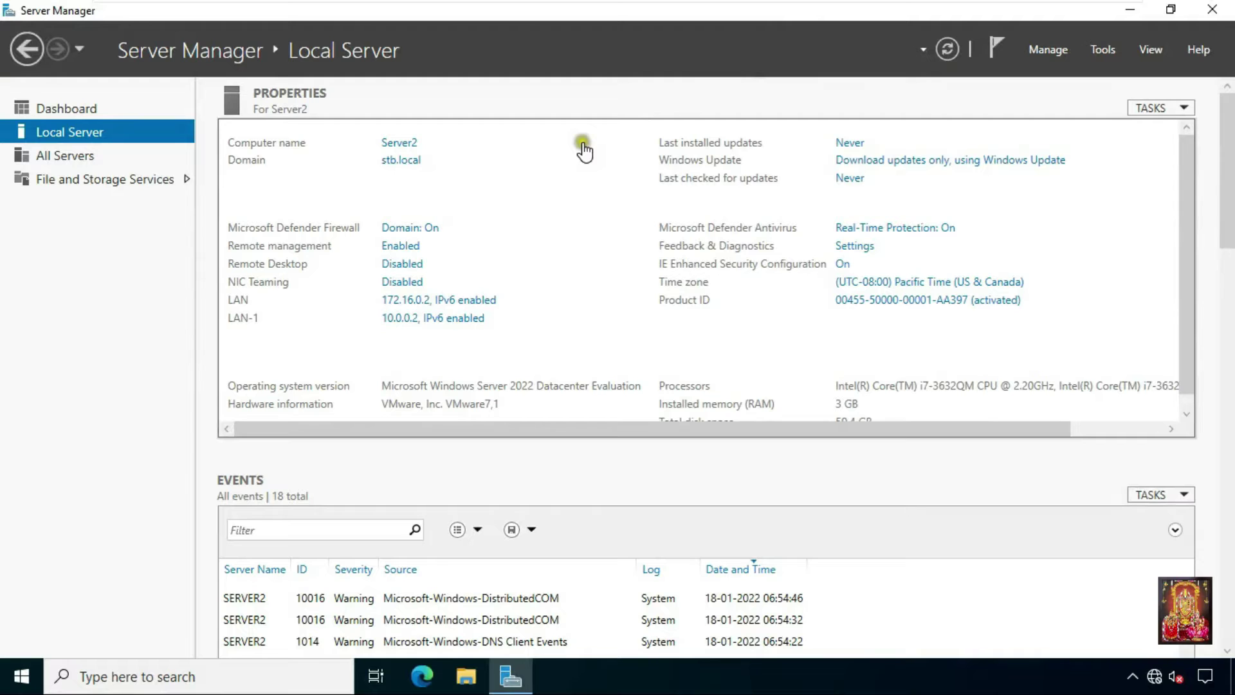
click(417, 171)
mouse_move(592, 7)
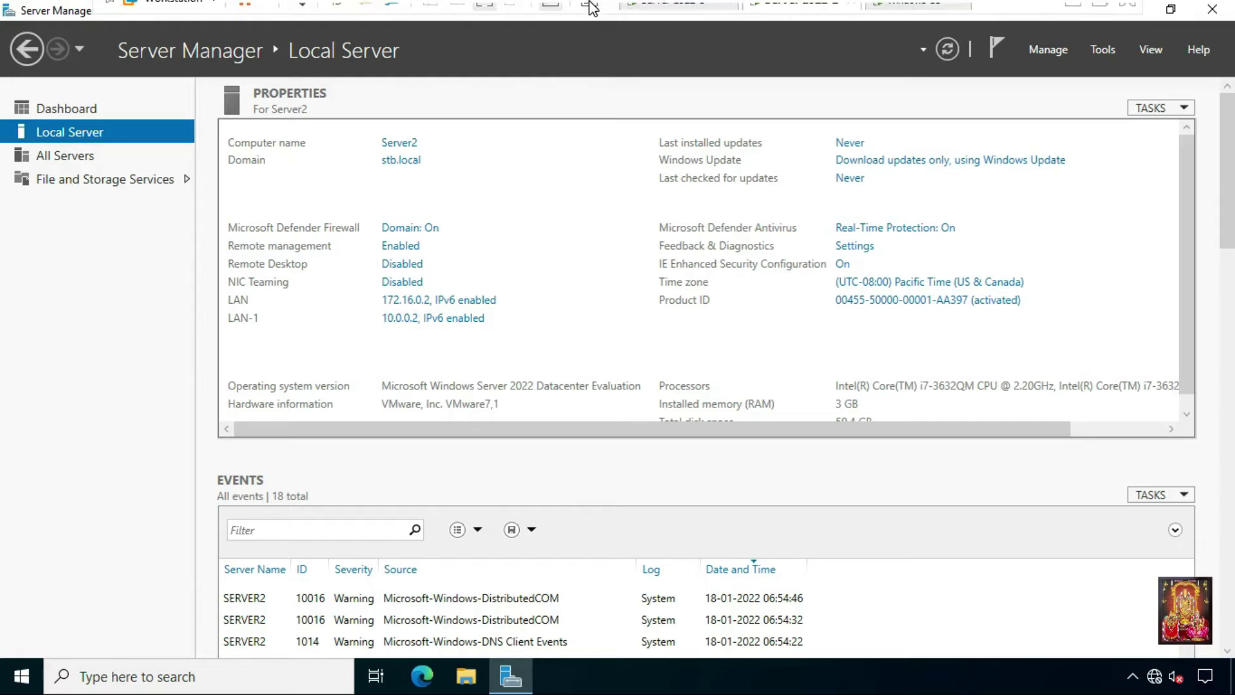
click(657, 7)
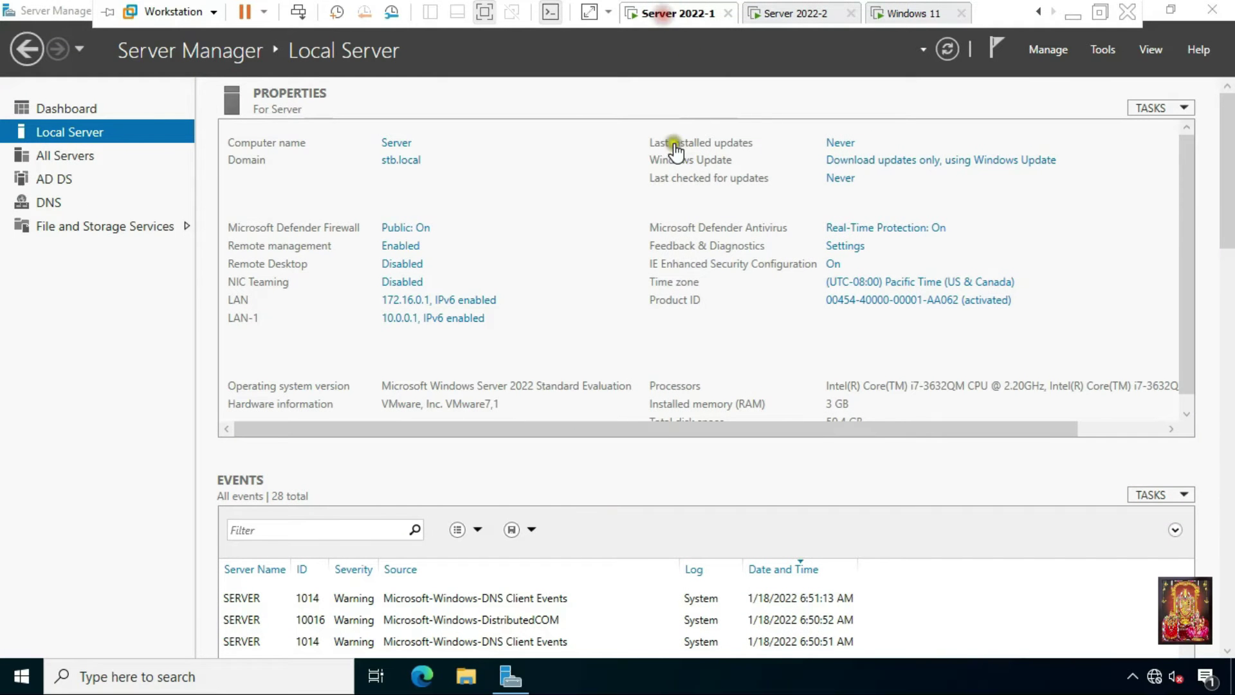
click(633, 315)
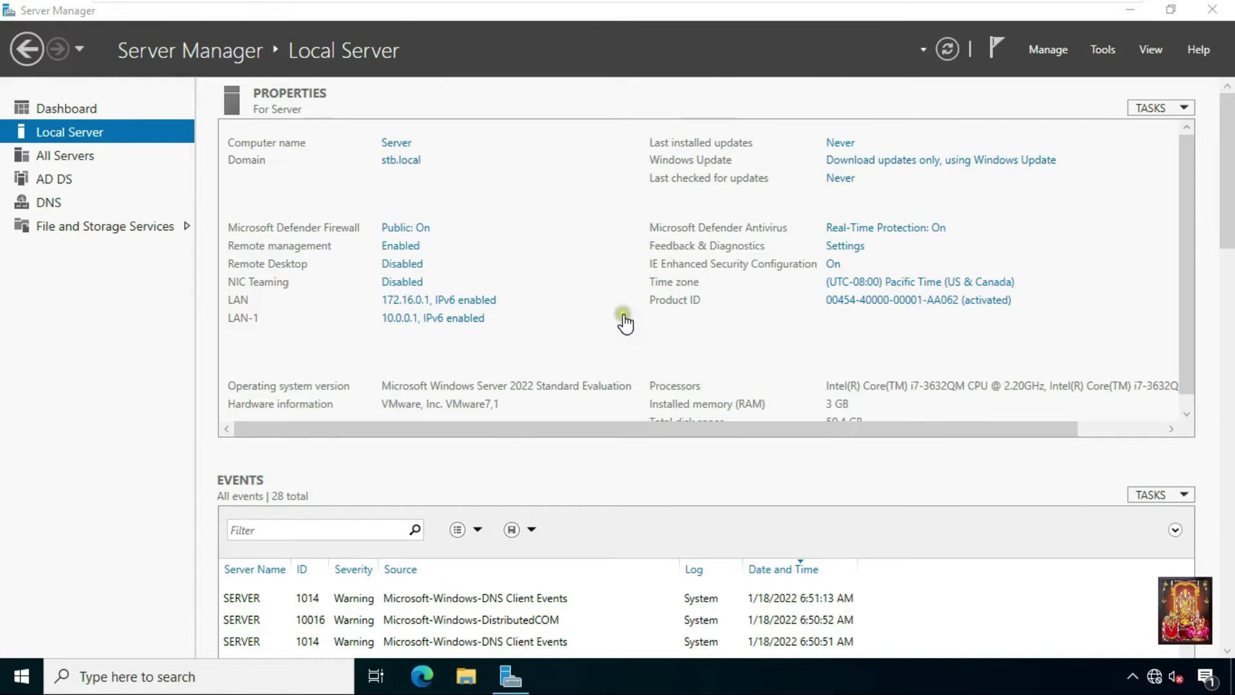
- Start adding roles and features on Server 2022-1 from the dashboard, with role-based installation and Server.stb.local as the destination
click(110, 132)
click(91, 110)
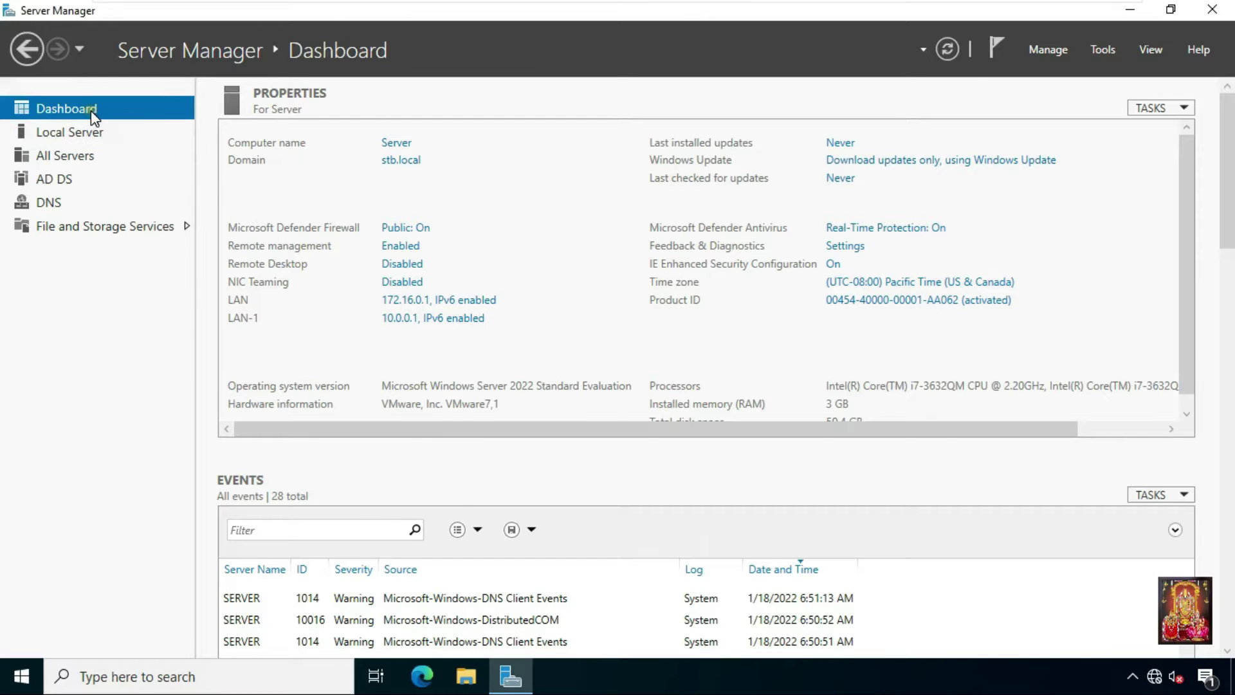
click(477, 222)
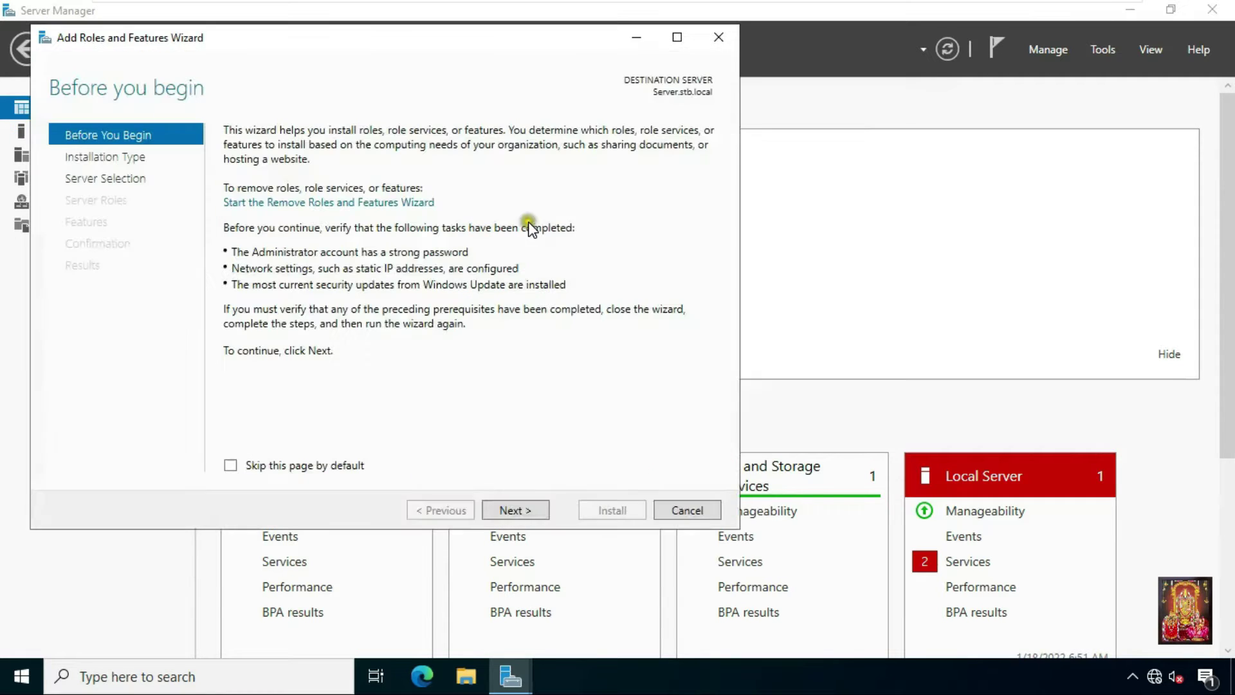
click(518, 510)
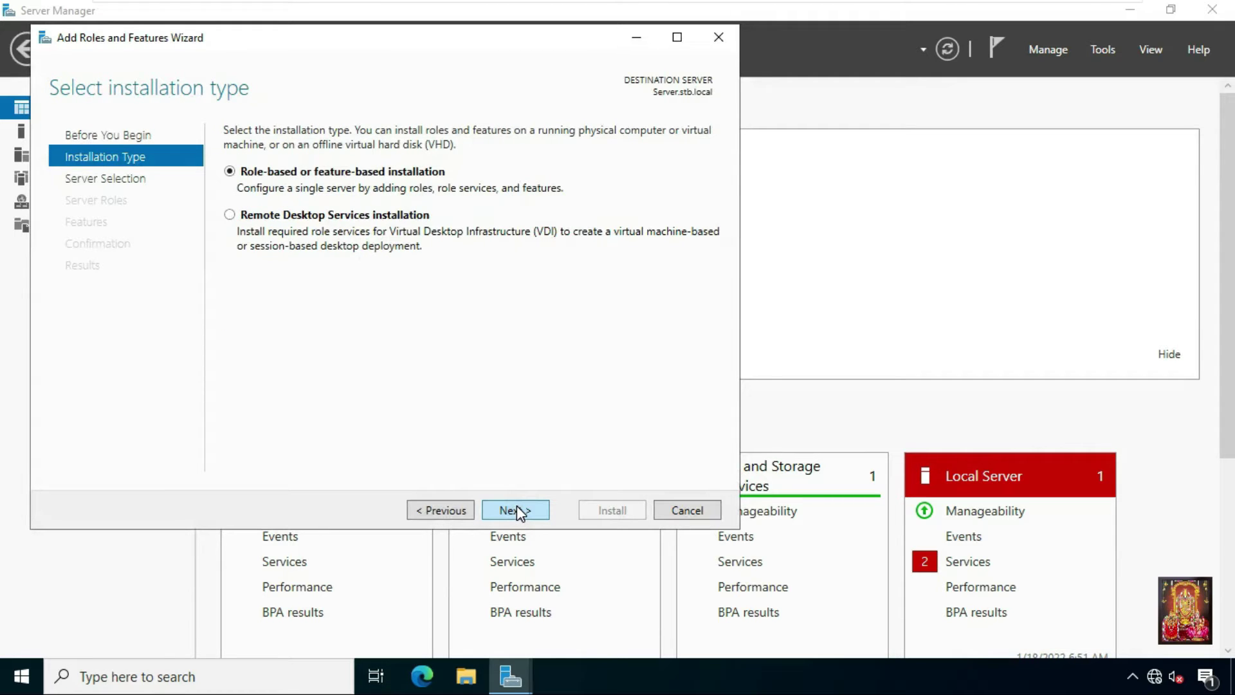
click(516, 509)
click(516, 510)
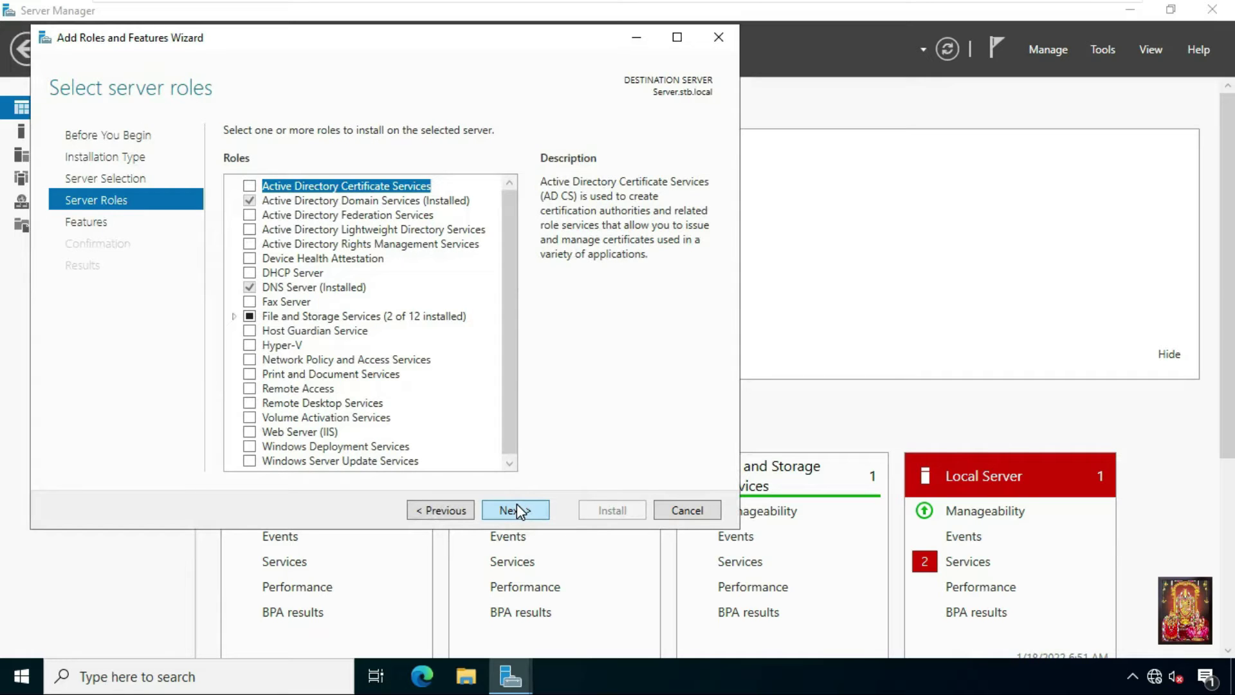
- Select the Web Server (IIS) role with its management tools and accept the default features and role services
click(273, 433)
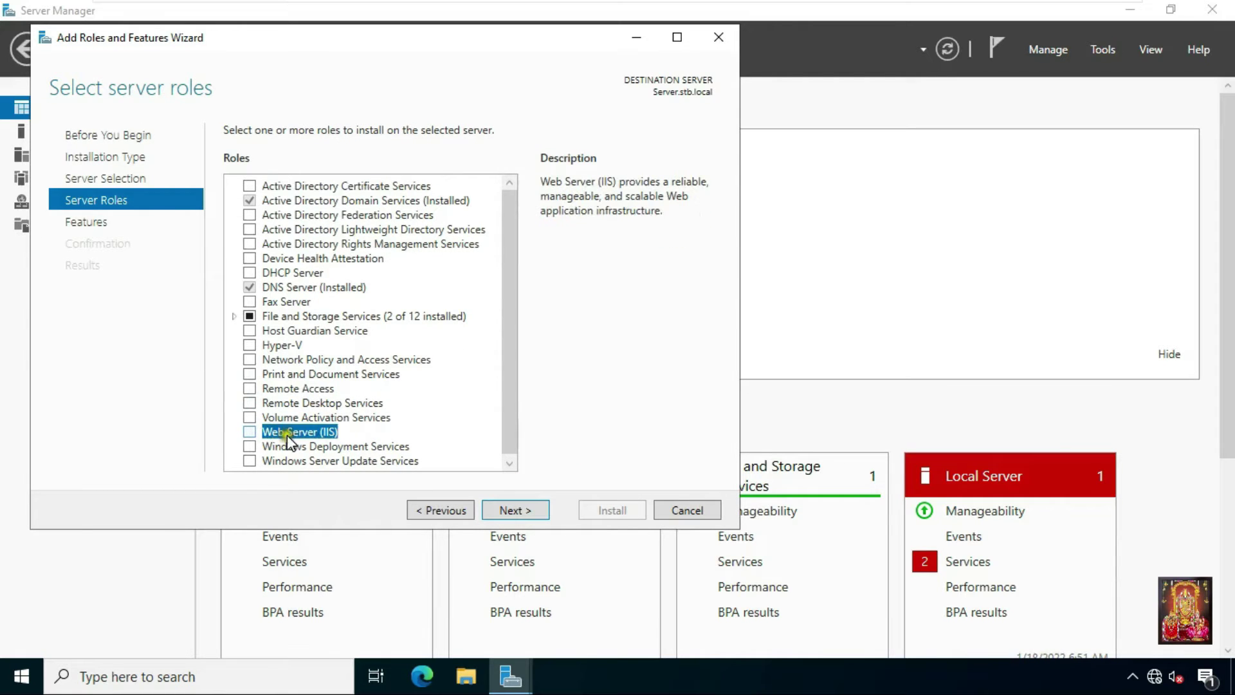
click(250, 432)
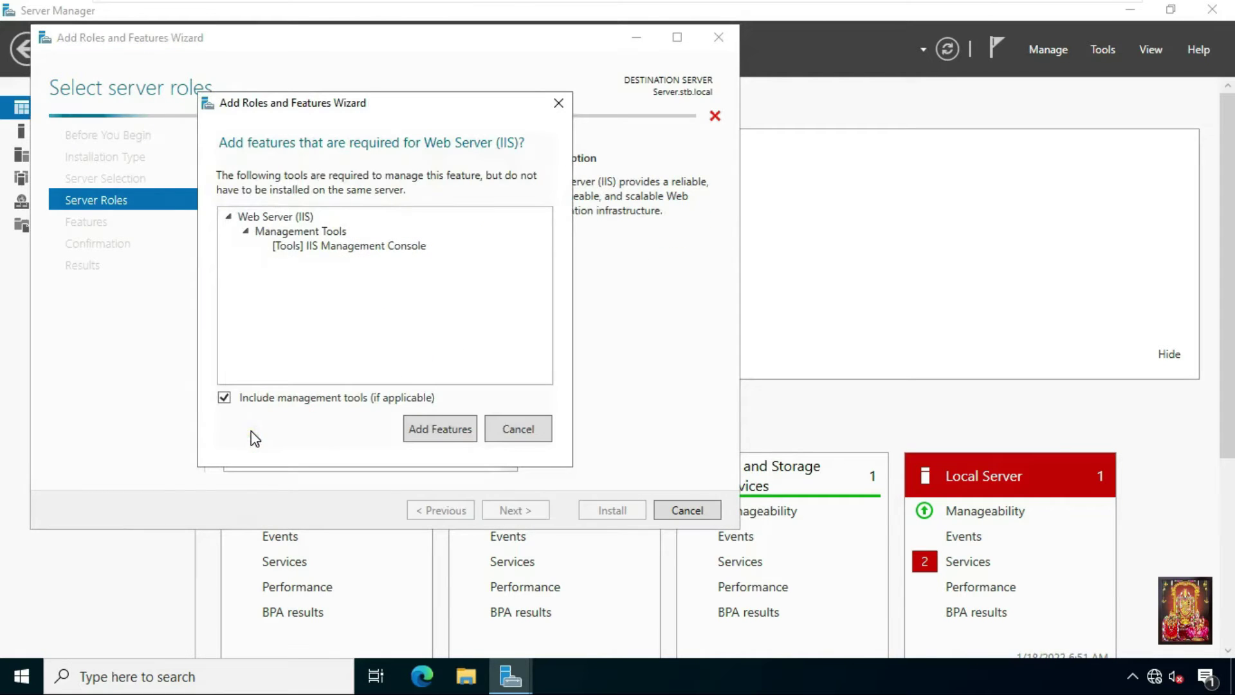
click(433, 430)
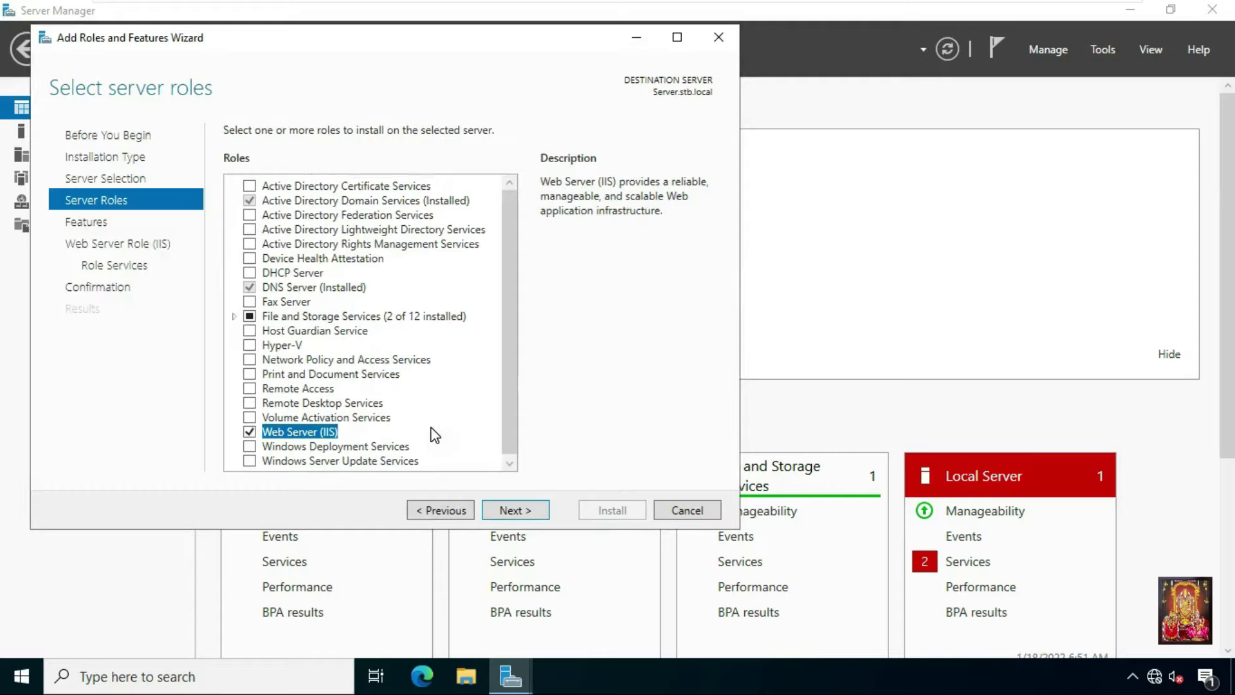
click(513, 510)
click(514, 511)
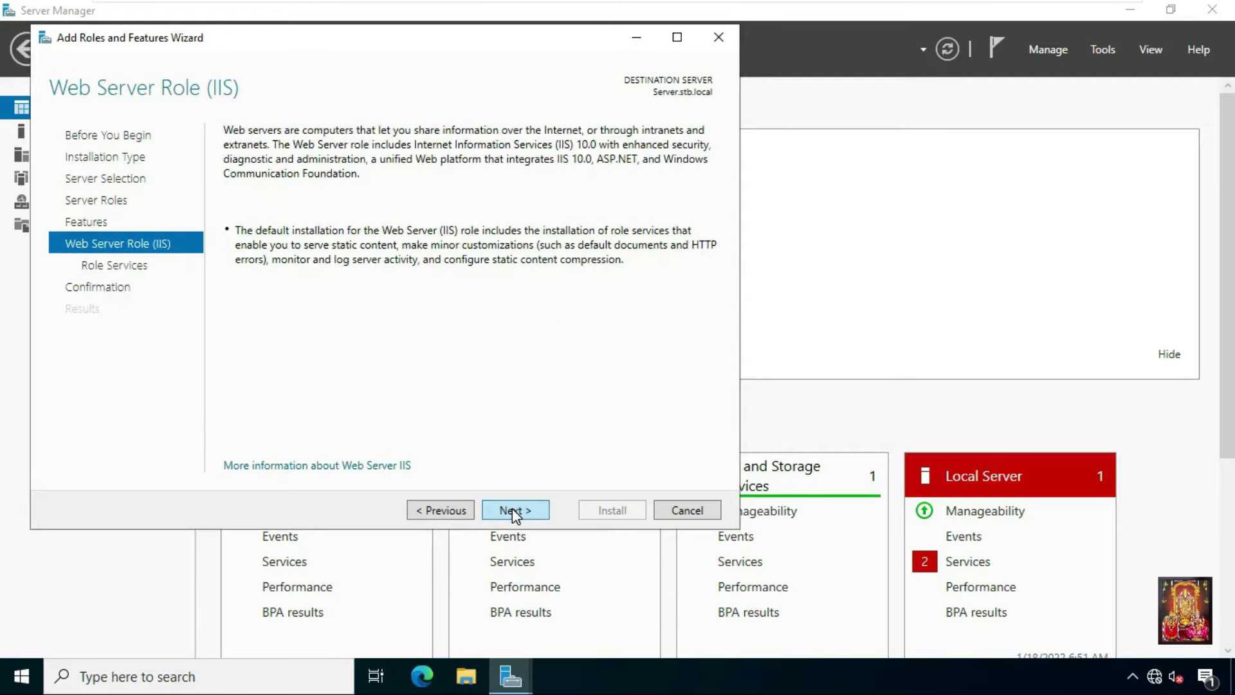
click(513, 510)
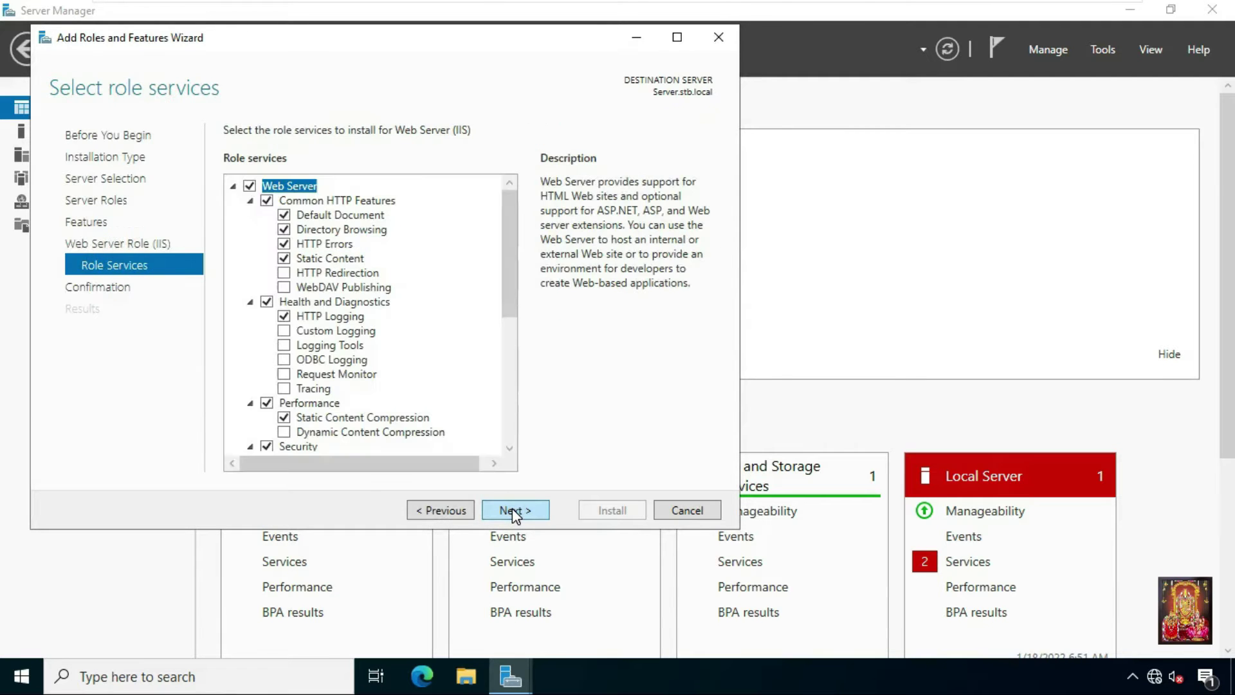
click(512, 509)
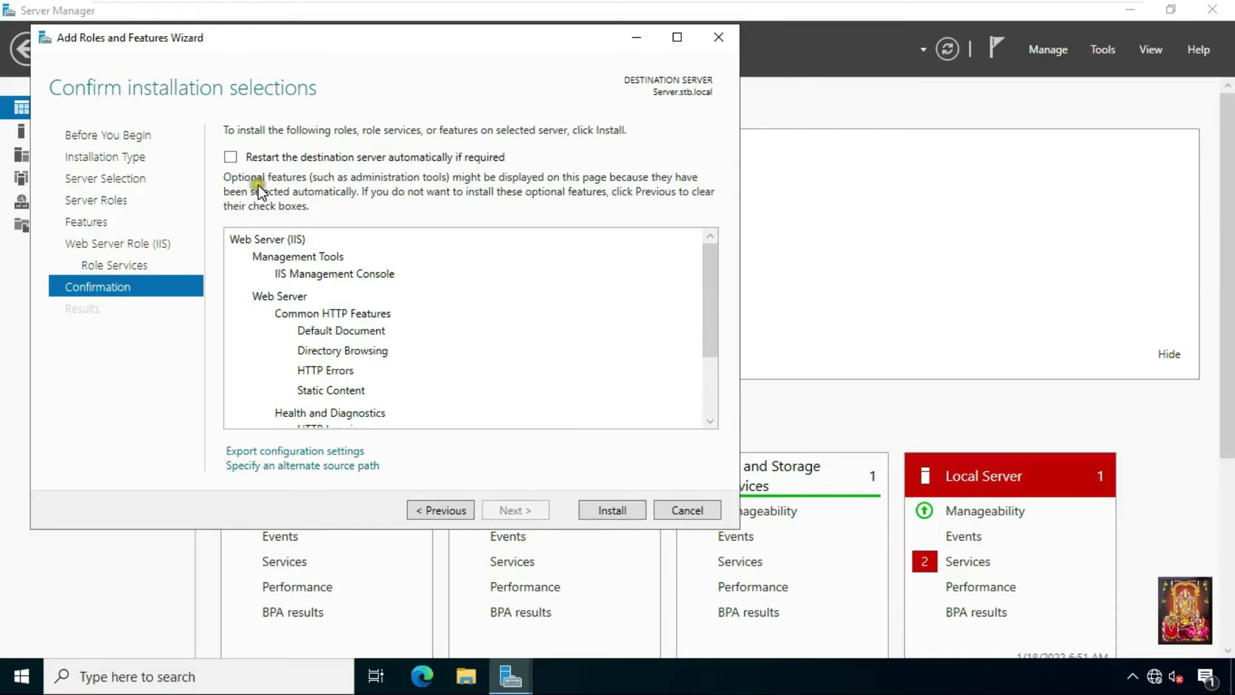
- Allow automatic restart of the destination server if required and start installing the Web Server (IIS) role on Server.stb.local
click(231, 157)
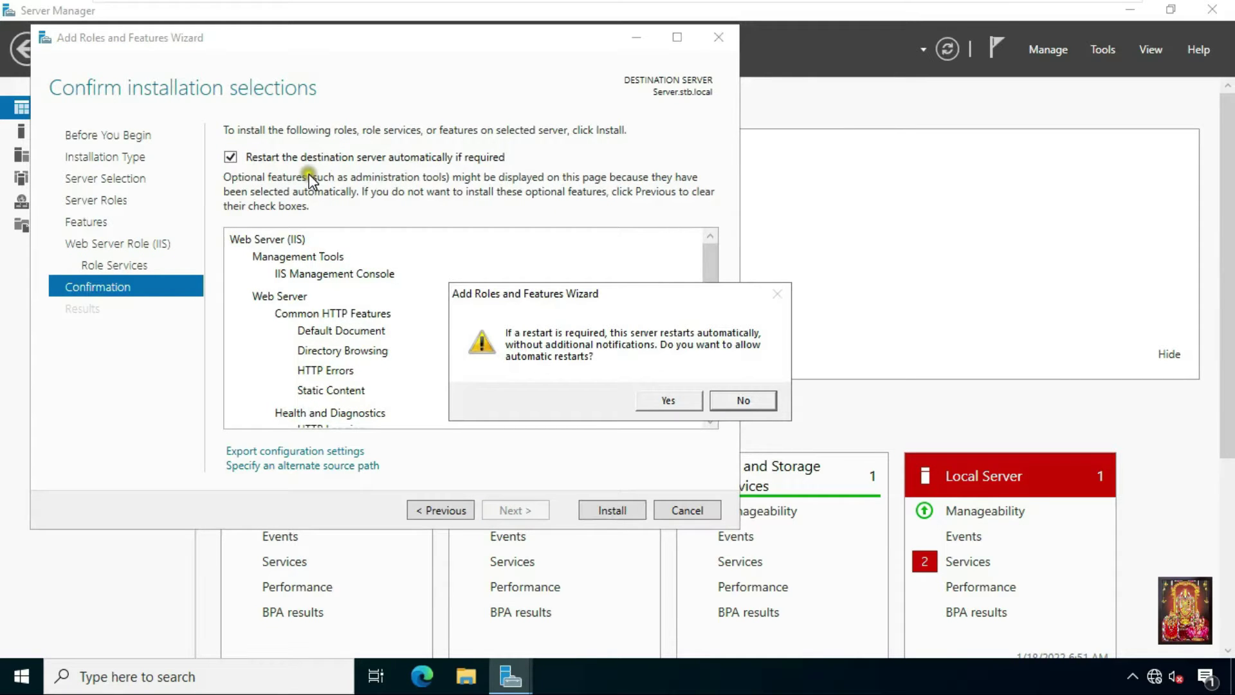
click(655, 403)
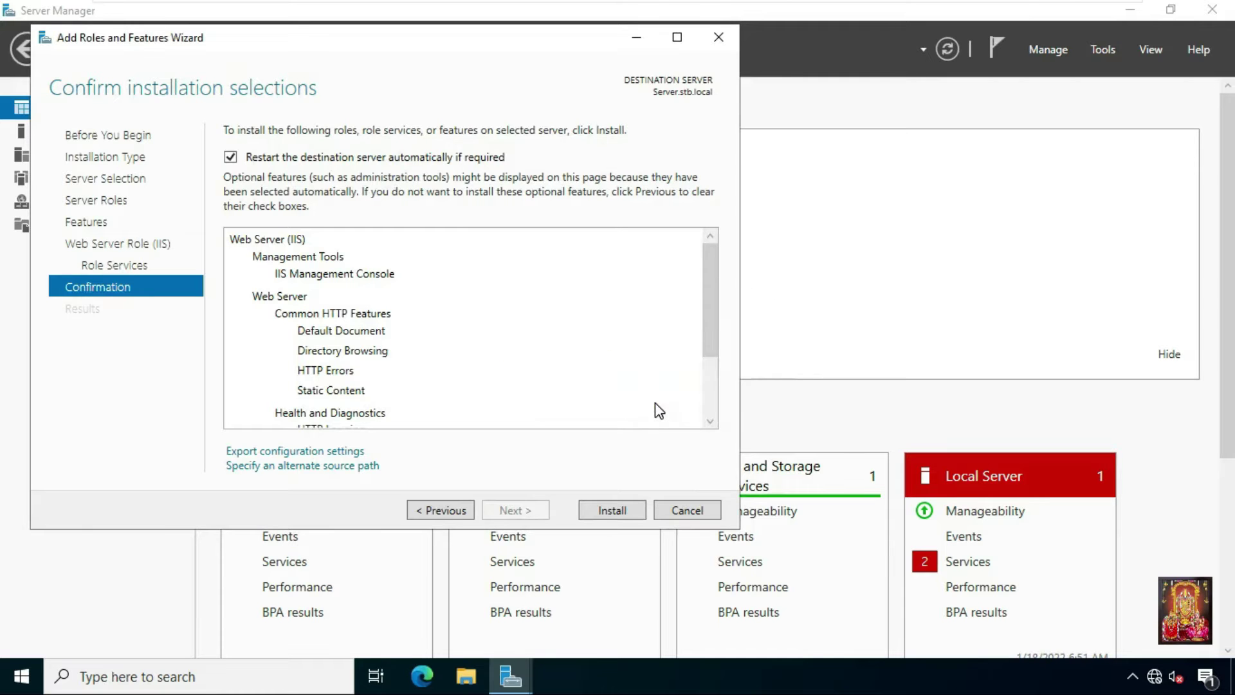
click(603, 510)
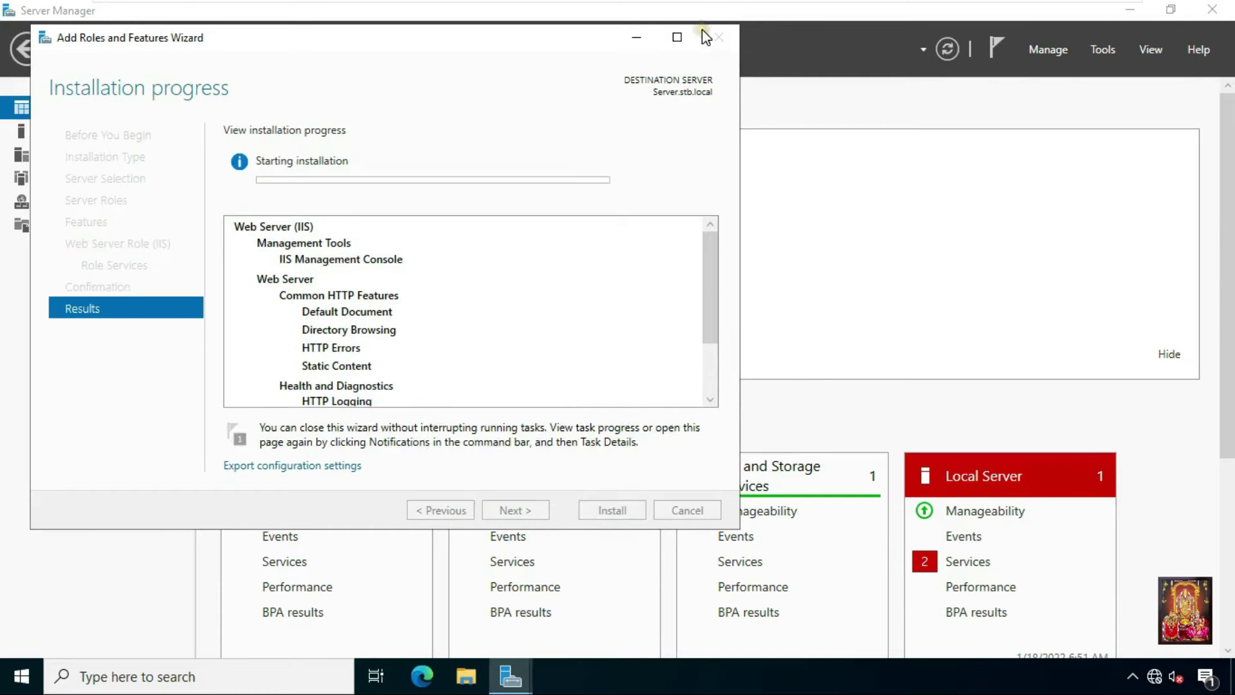
- Switch to the Server 2022-2 virtual machine and start a role-based installation of roles and features with Server2.stb.local as the destination
click(792, 14)
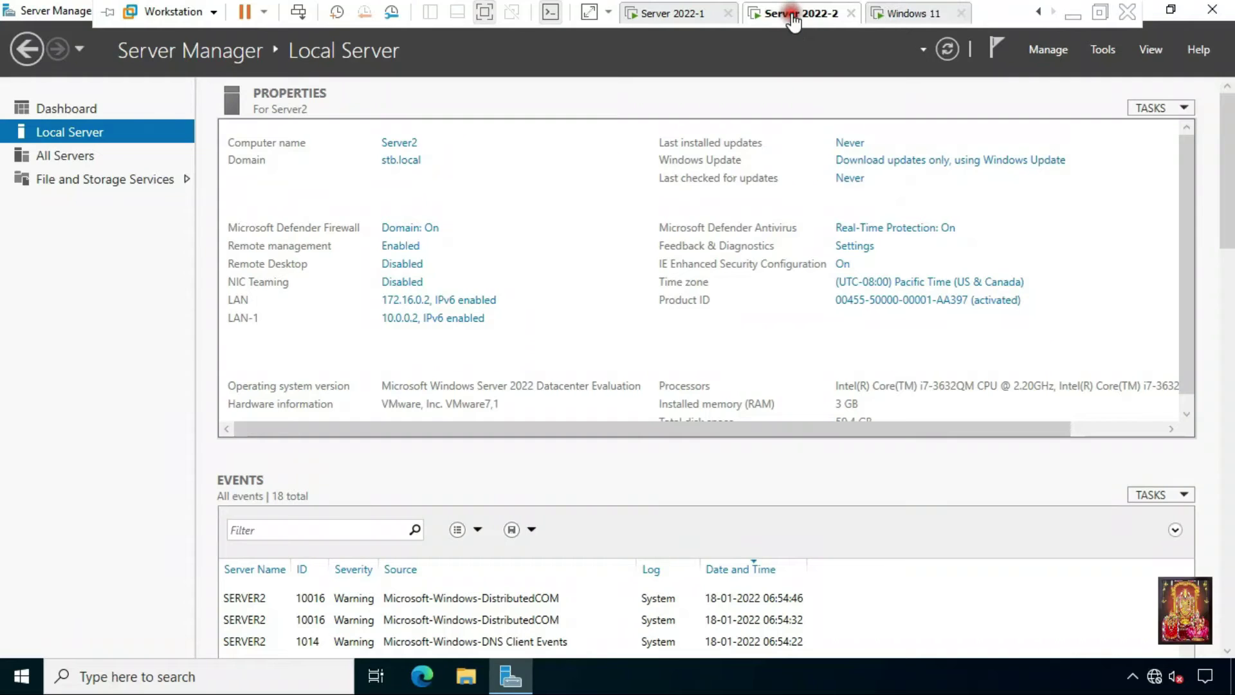
click(90, 109)
click(485, 225)
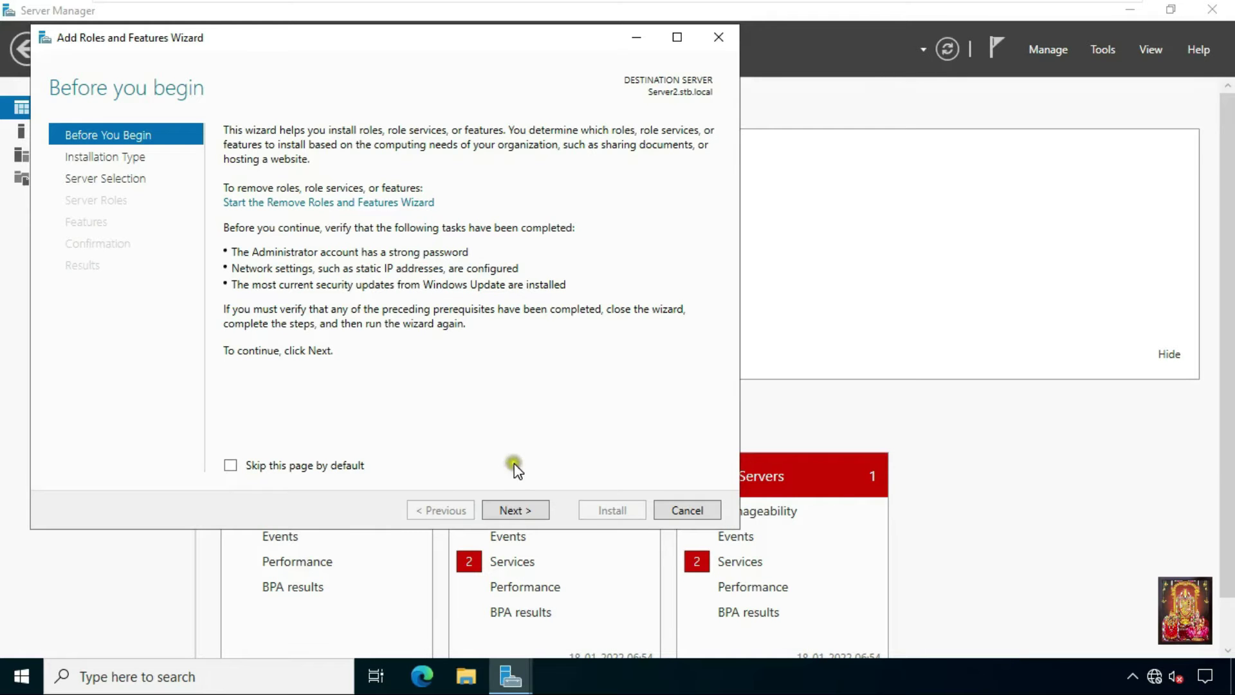
click(518, 511)
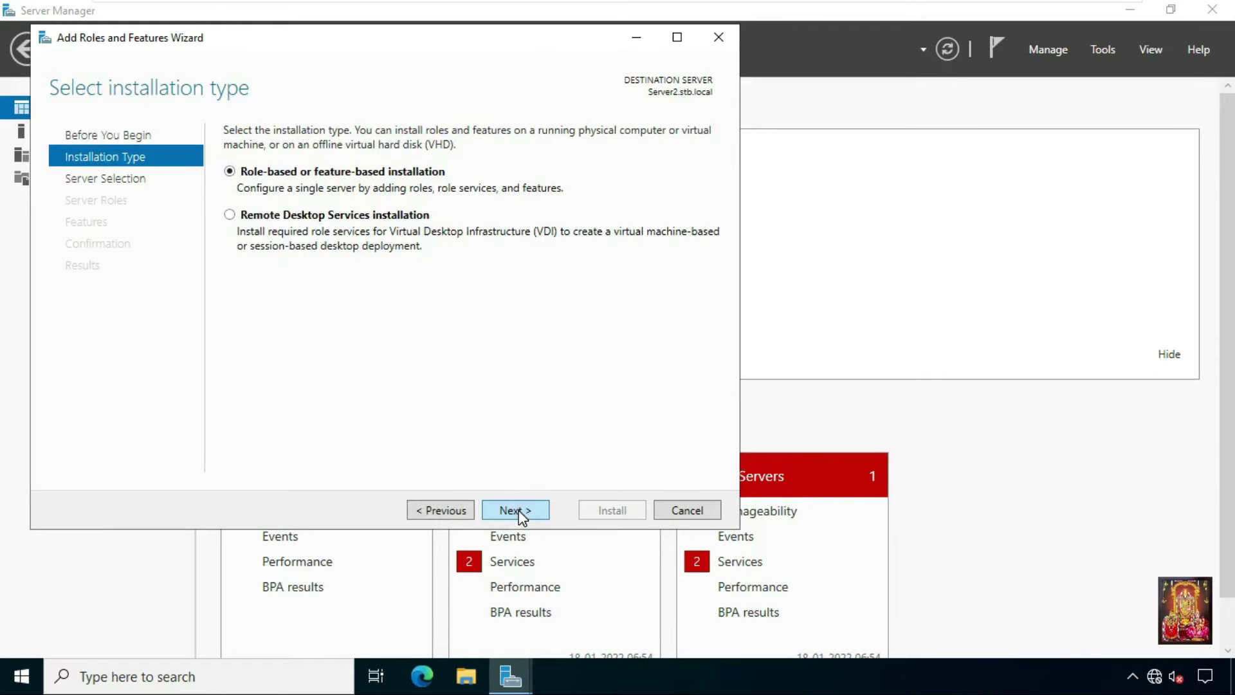
click(518, 511)
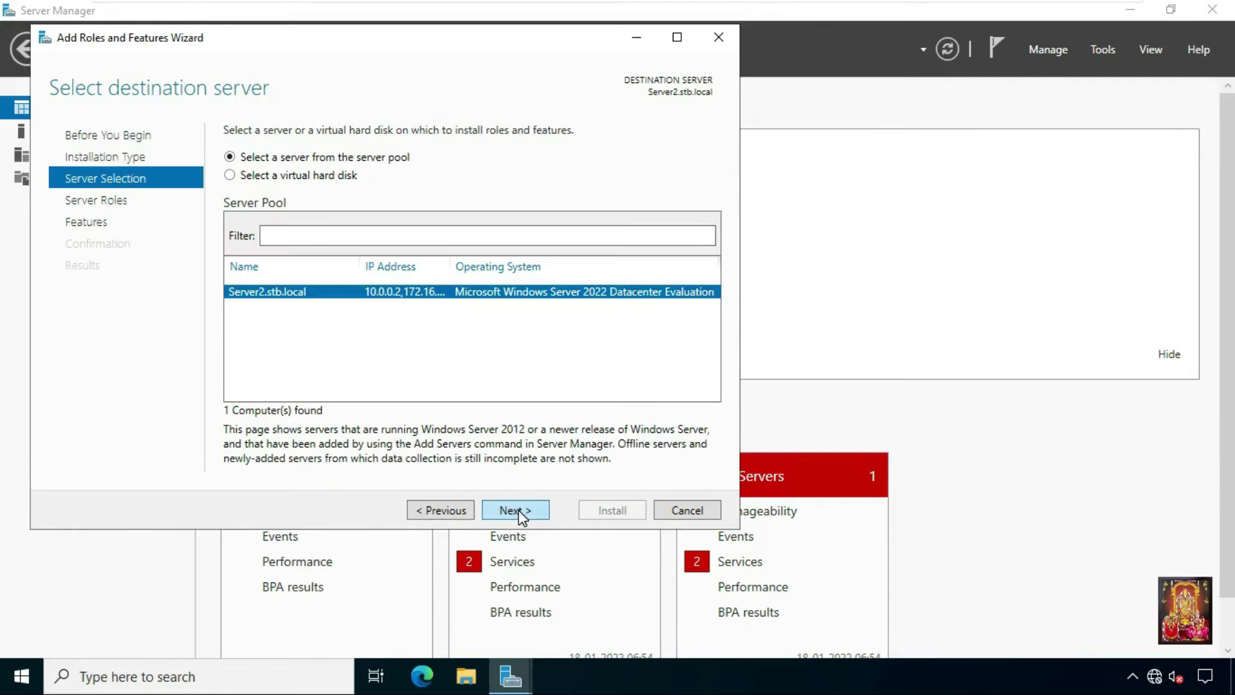
click(519, 511)
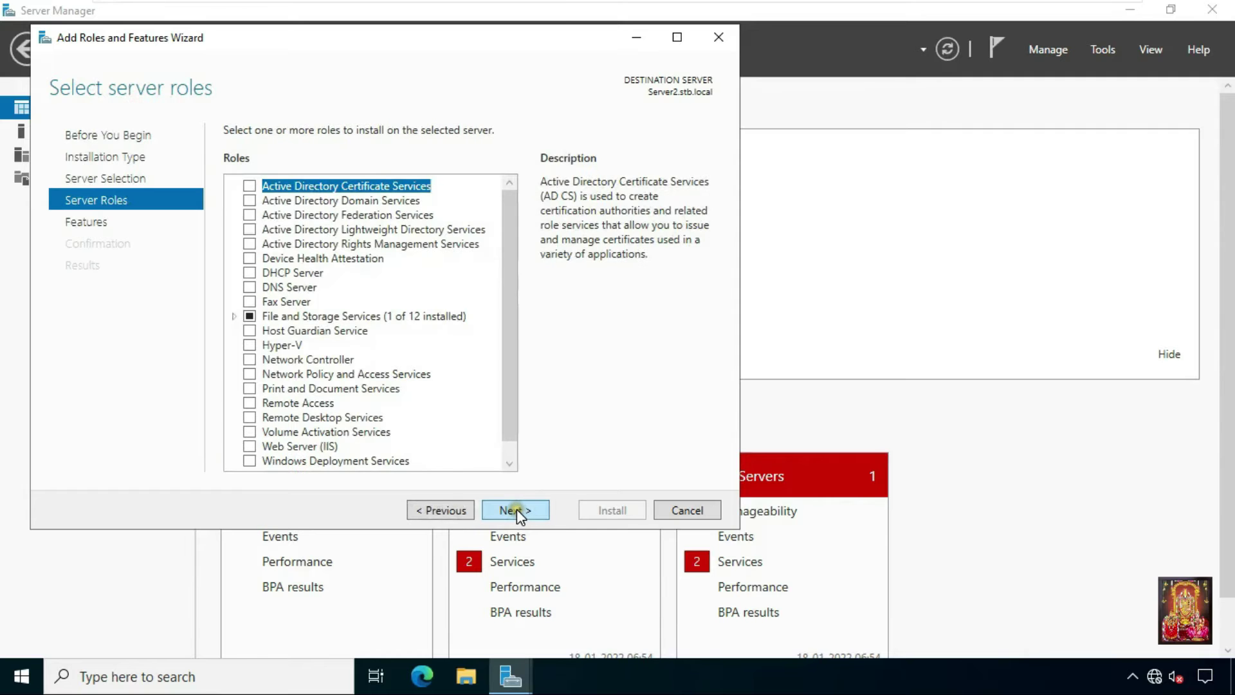
- Add the Web Server (IIS) role and its required management tools for Server2.stb.local, keeping the default features and role services
click(280, 447)
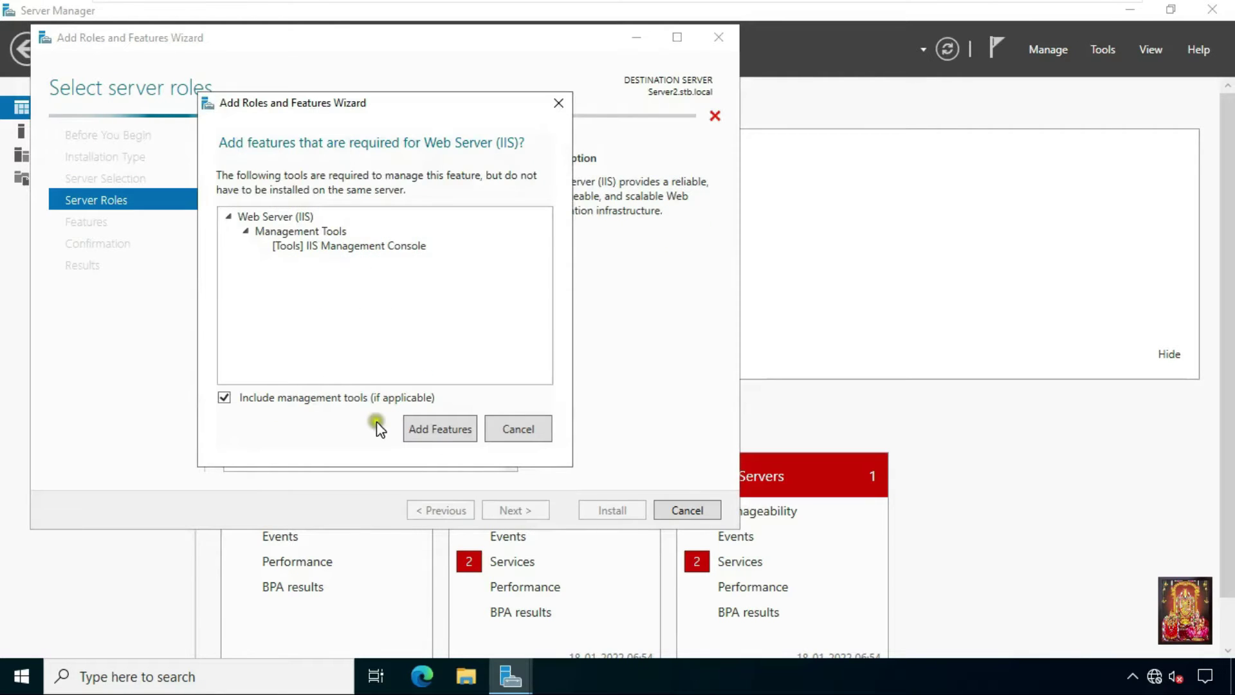
click(441, 429)
click(512, 511)
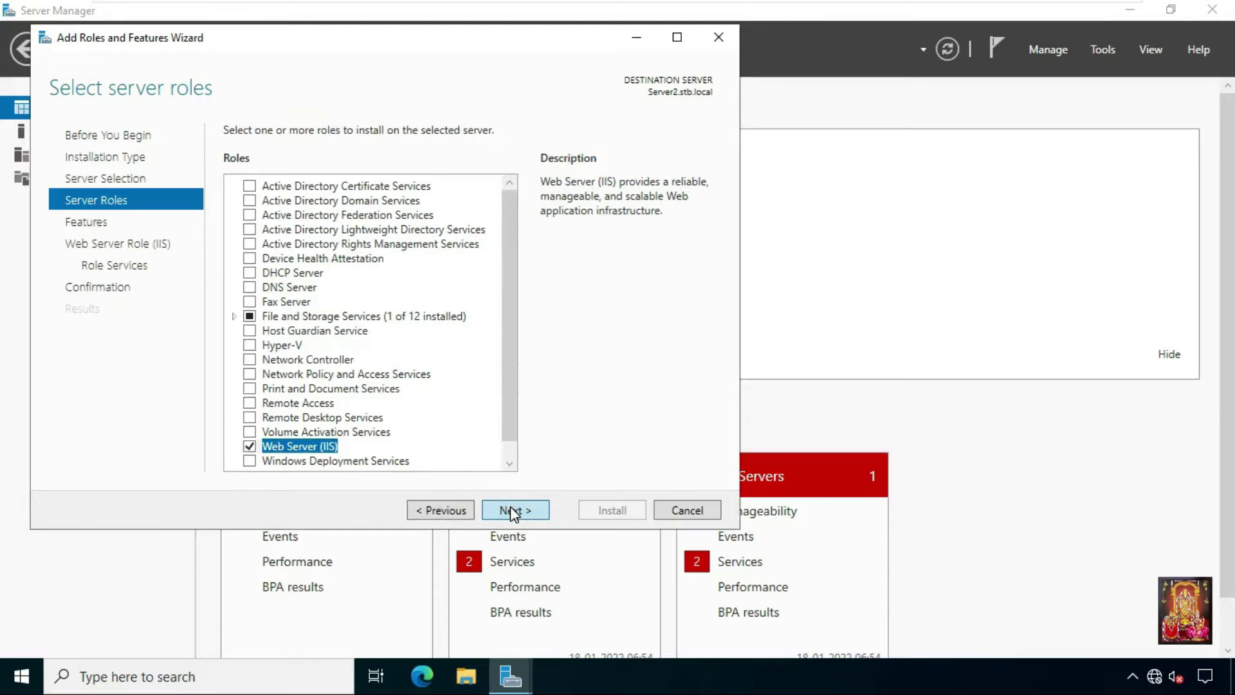
click(513, 512)
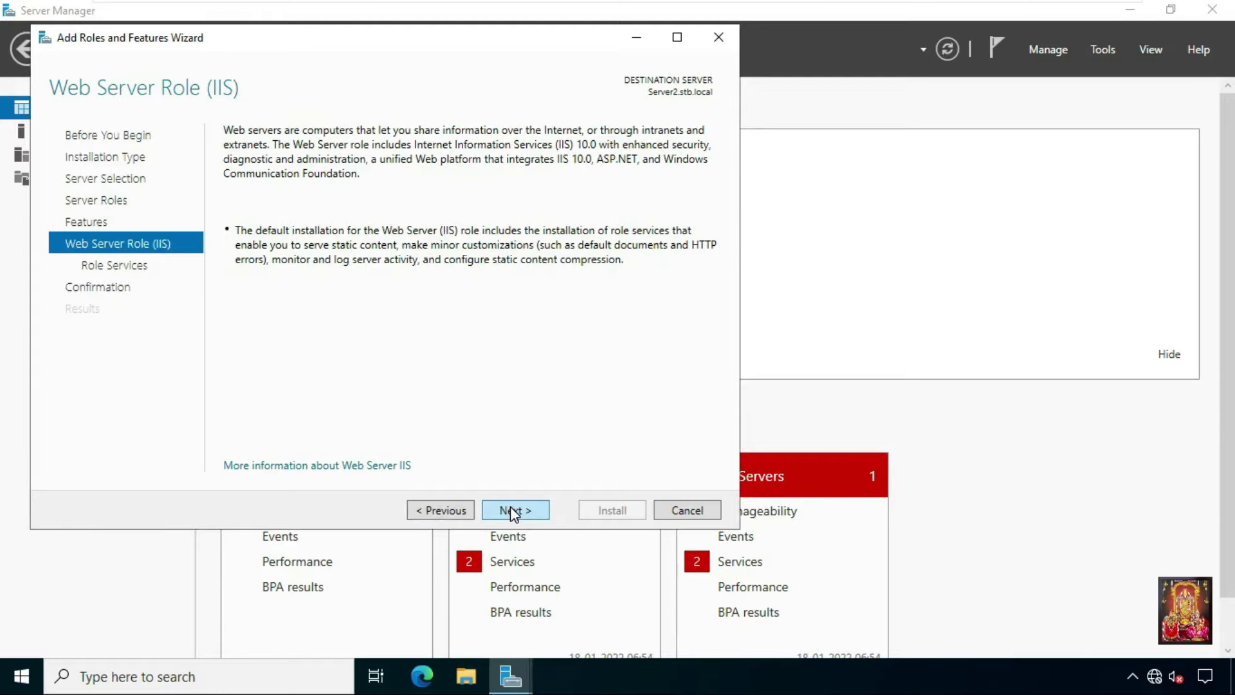
click(513, 511)
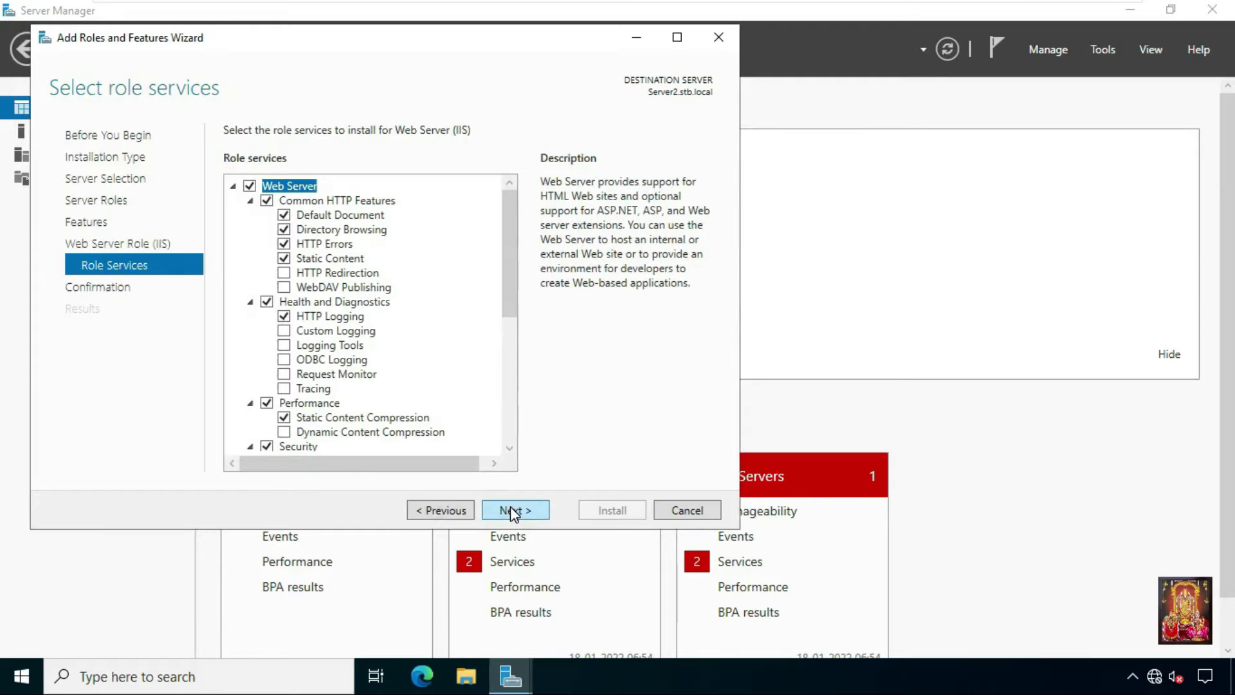
click(513, 511)
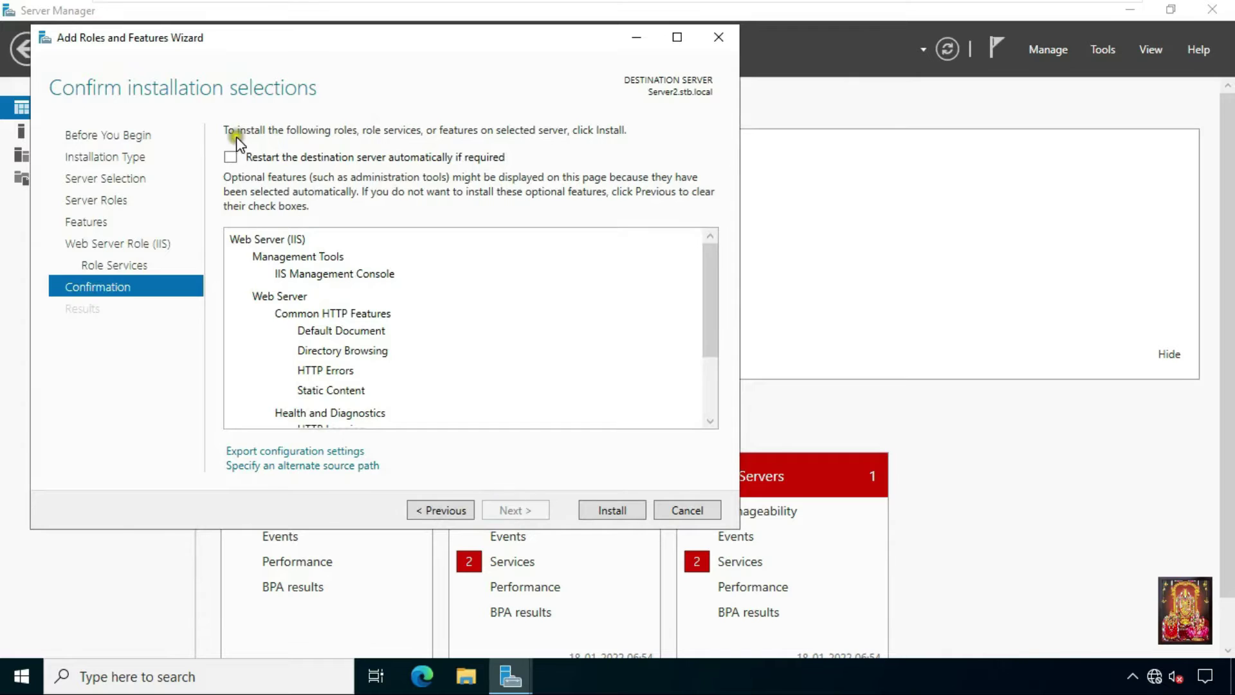
- Enable automatic restart if required for Server2.stb.local and start the Web Server (IIS) installation there
click(231, 156)
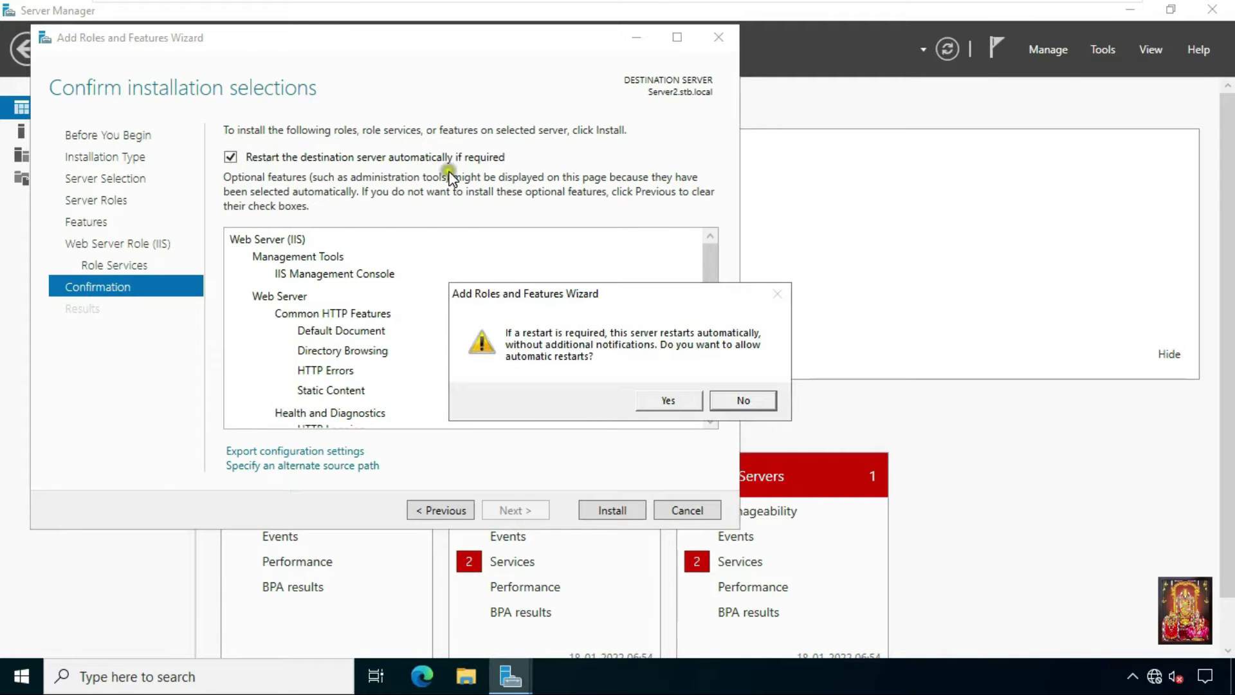
click(673, 401)
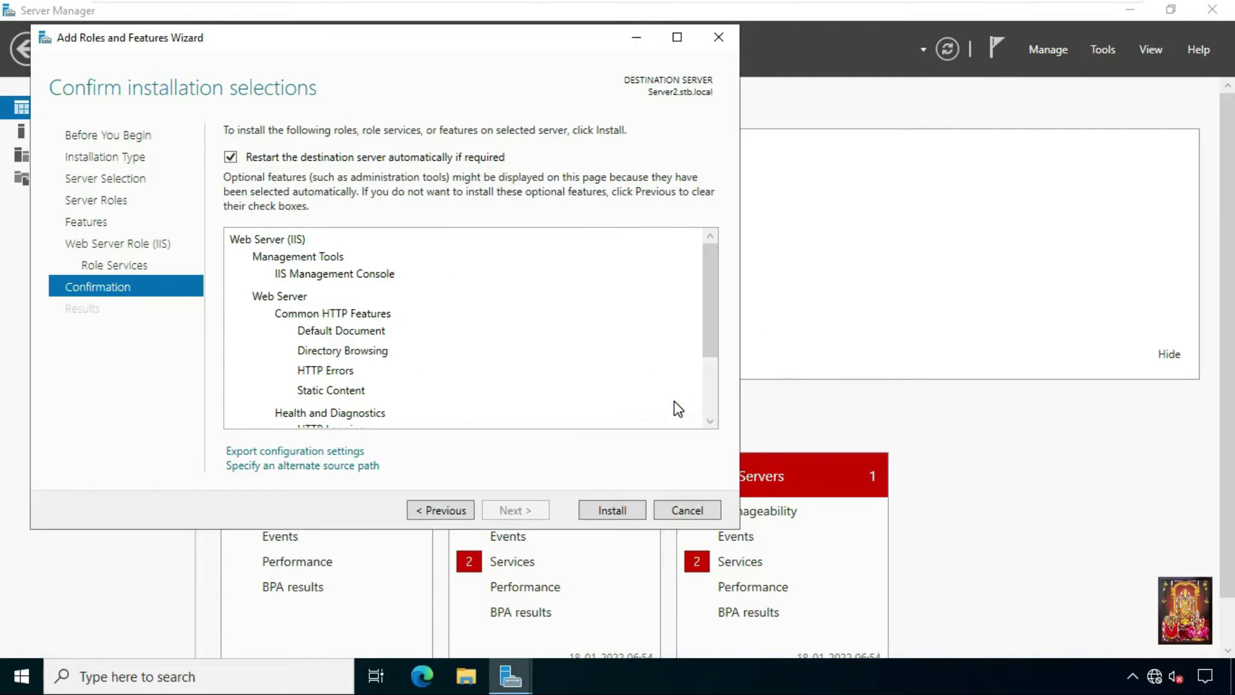
click(623, 512)
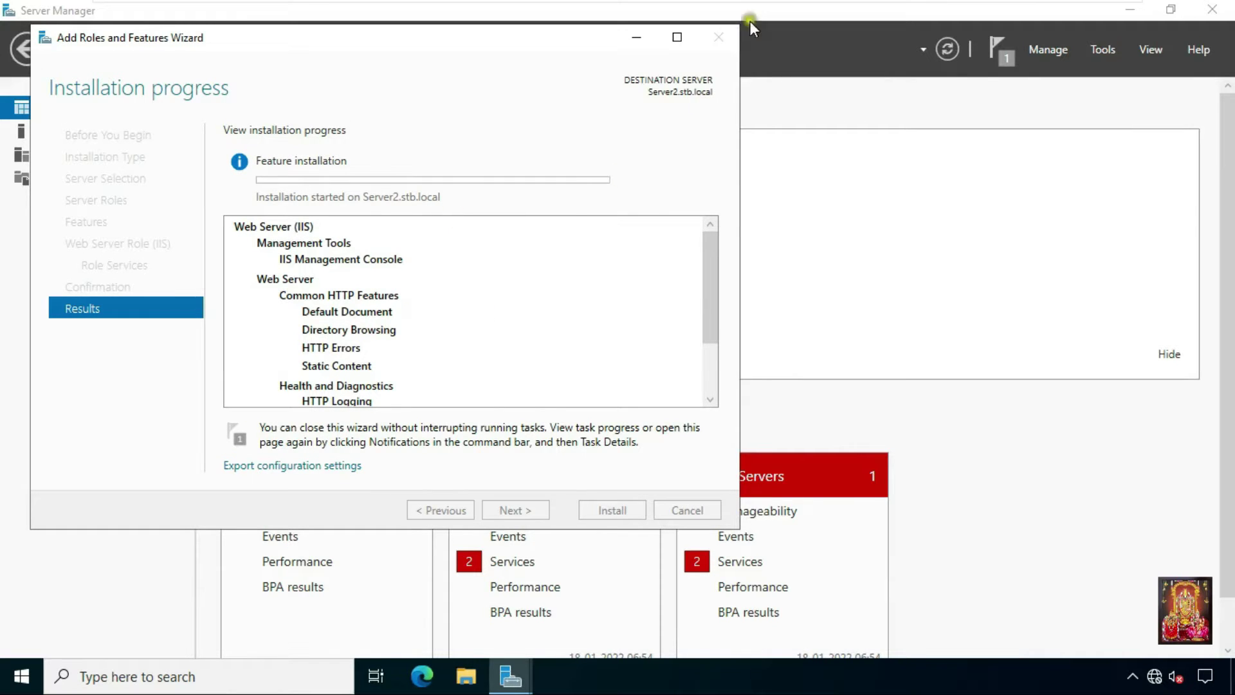
- Switch back to the Server 2022-1 virtual machine and close its finished Add Roles and Features Wizard
mouse_move(850, 1)
click(673, 13)
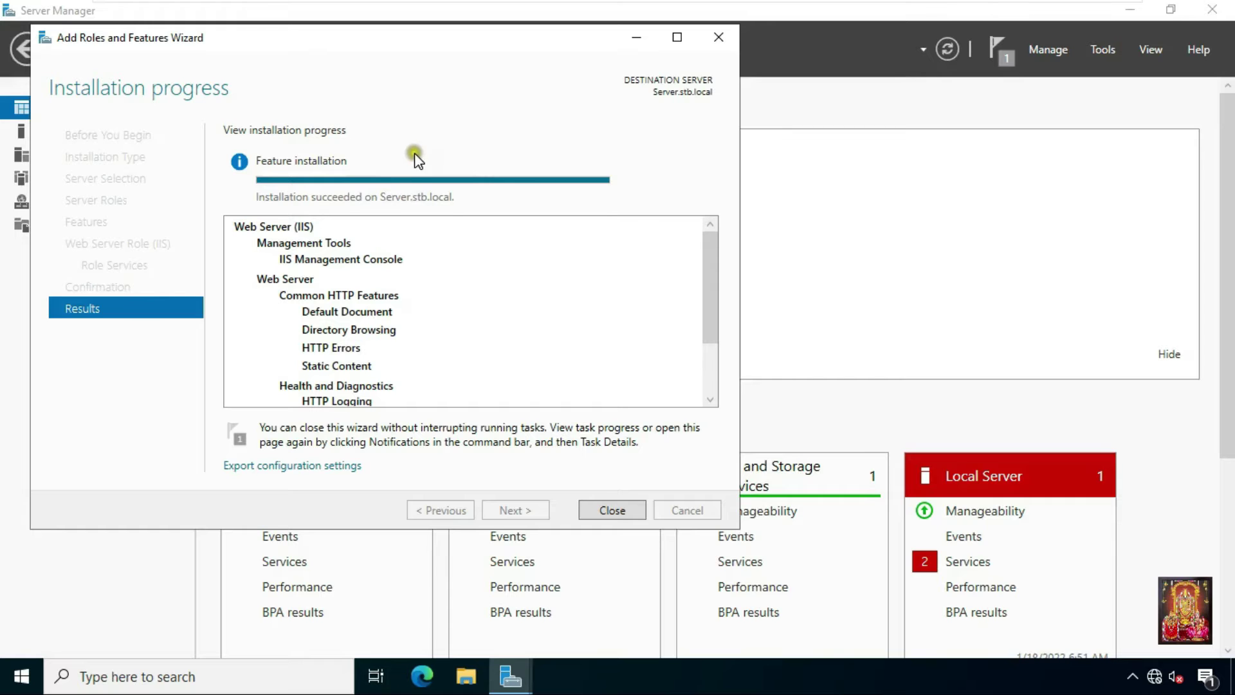
click(616, 512)
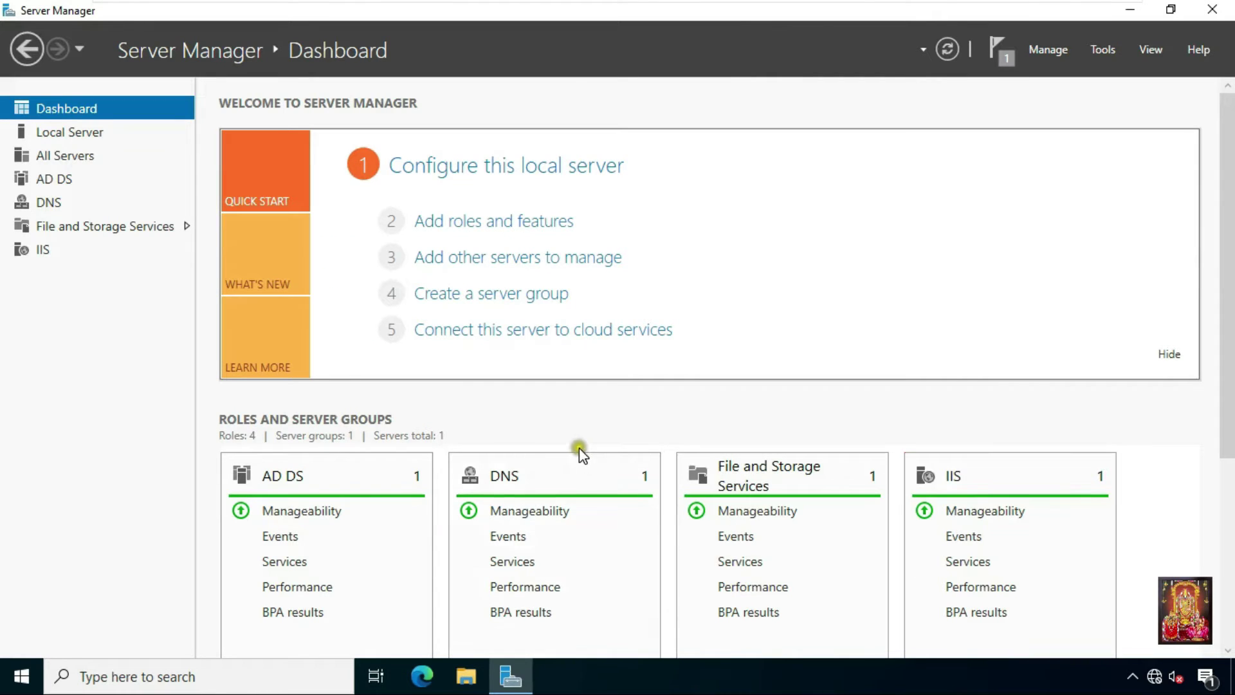
- Open the iisstart PNG image from C:\inetpub\wwwroot on the Server 2022-1 machine for editing in Paint
click(466, 675)
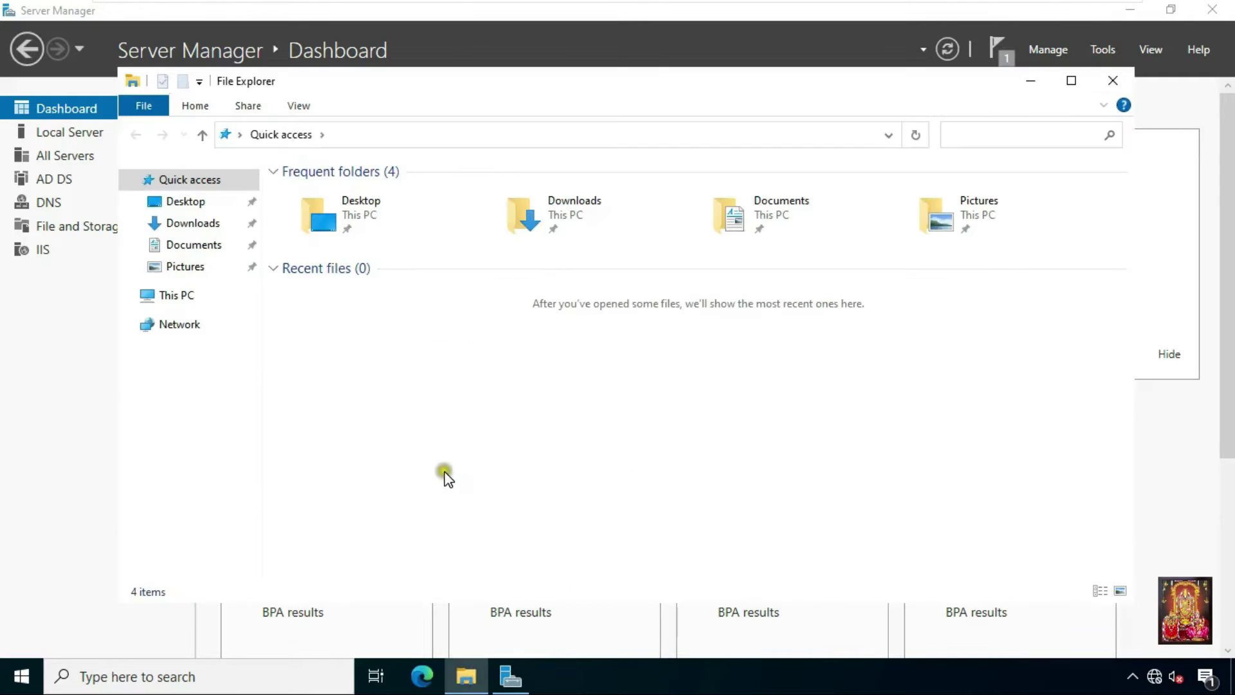
click(177, 296)
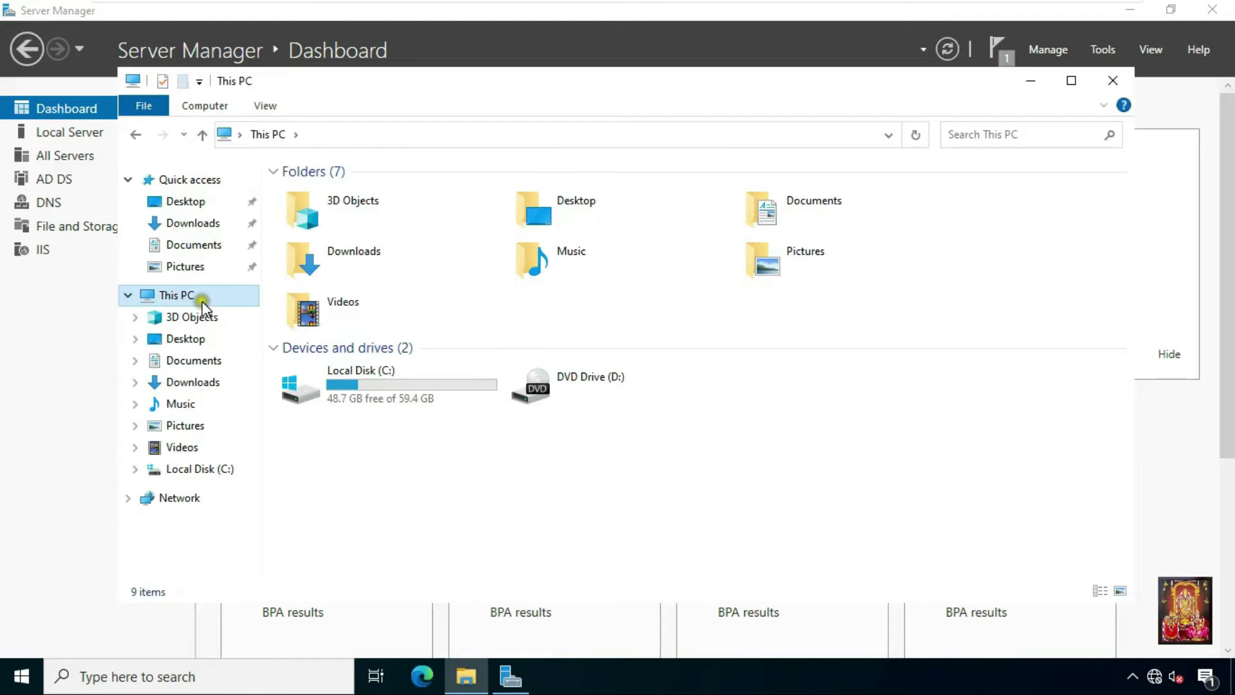
double_click(376, 383)
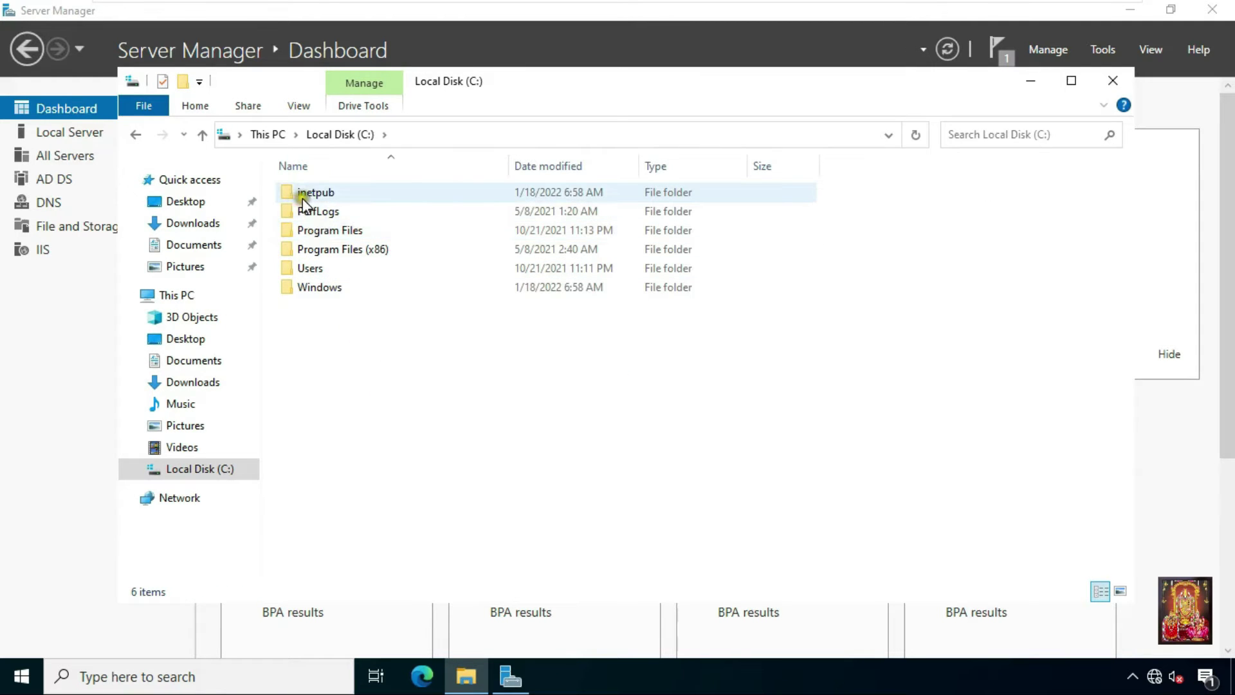
double_click(330, 197)
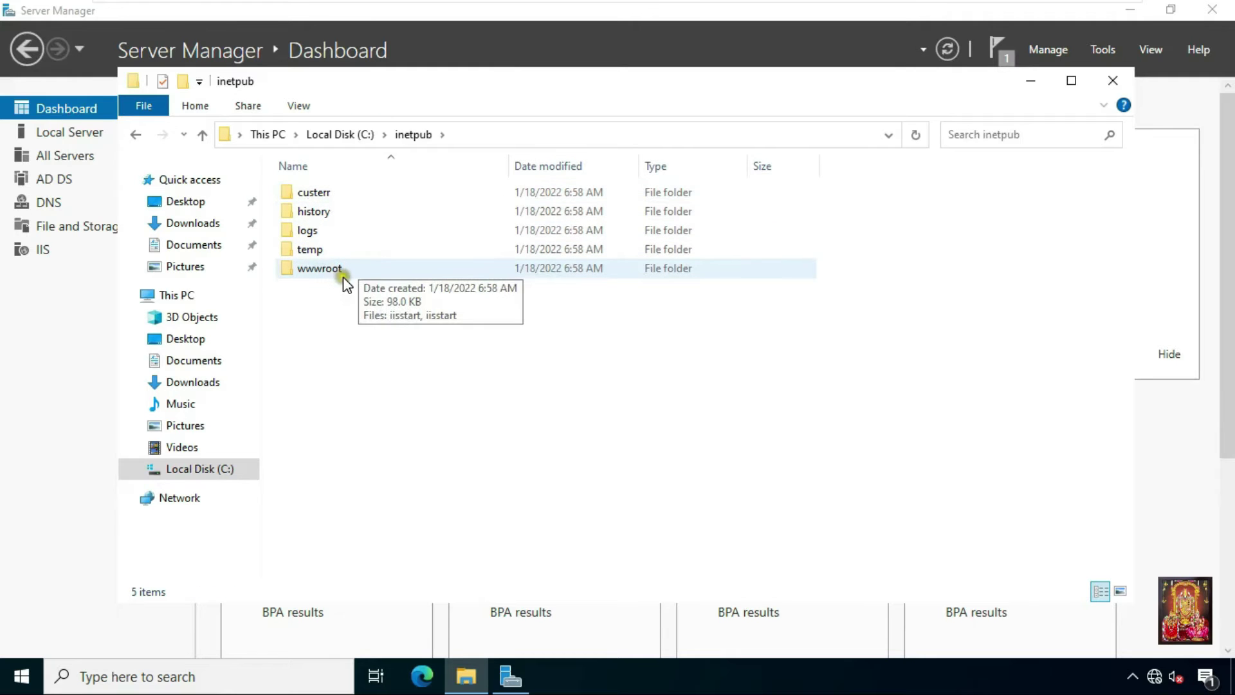
double_click(341, 272)
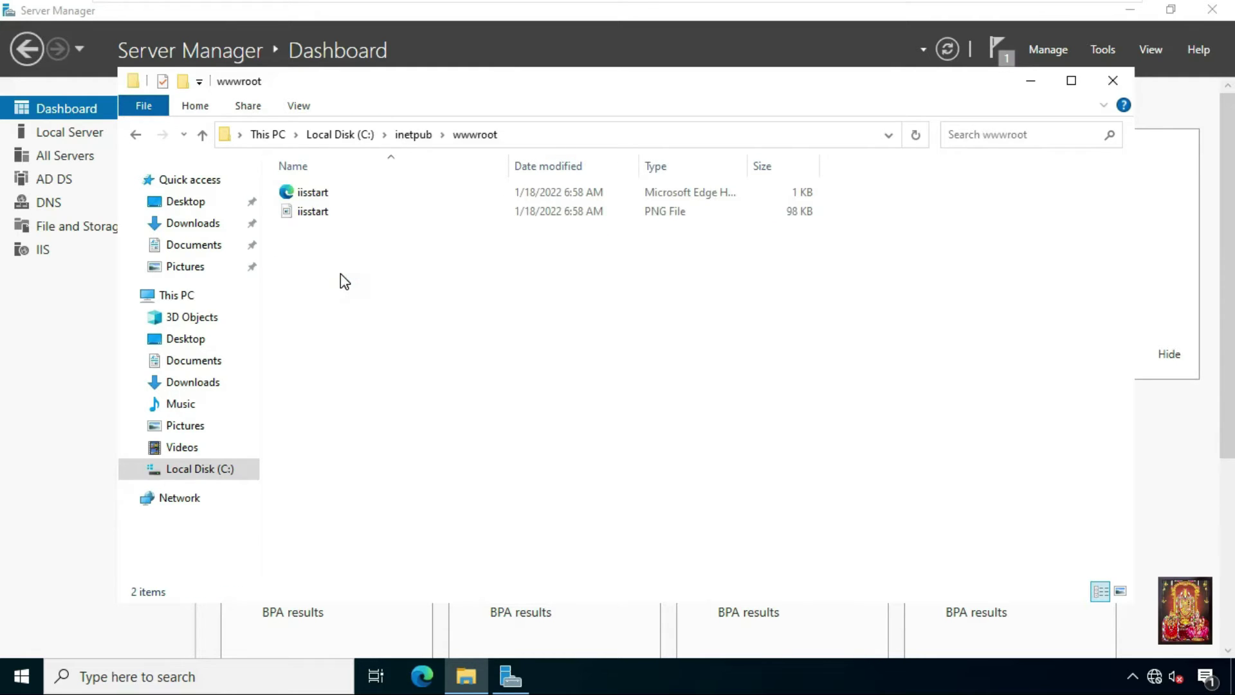
click(315, 213)
right_click(330, 215)
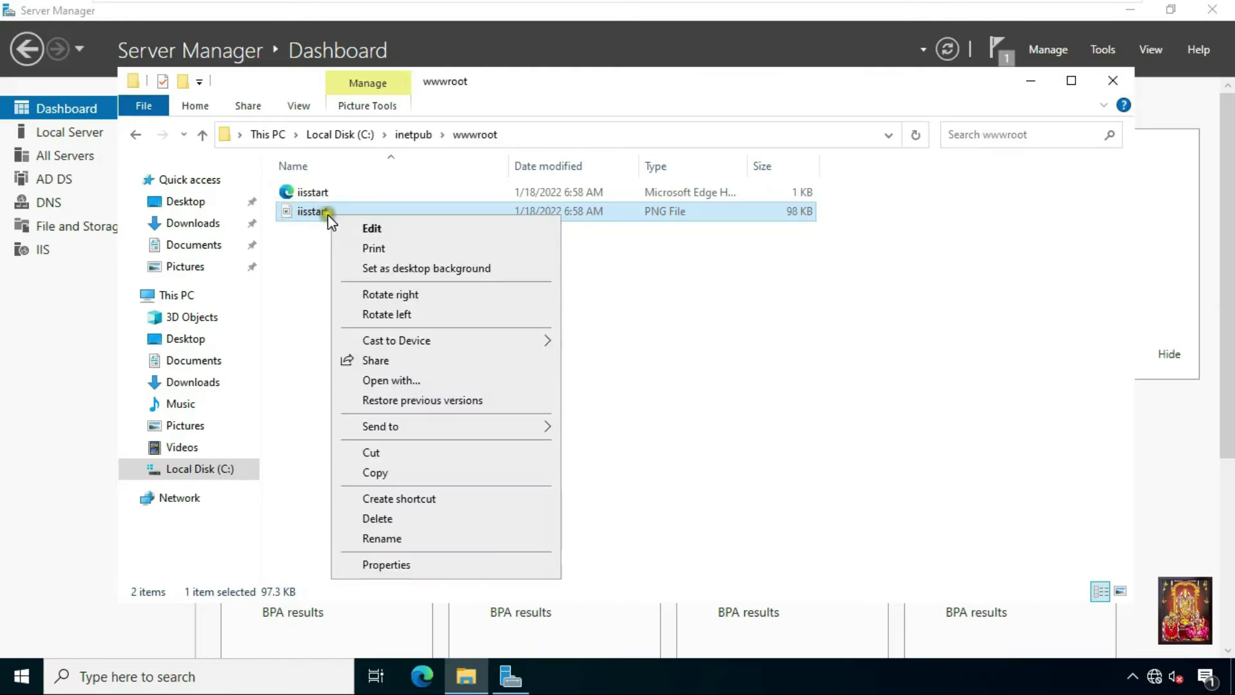
click(376, 230)
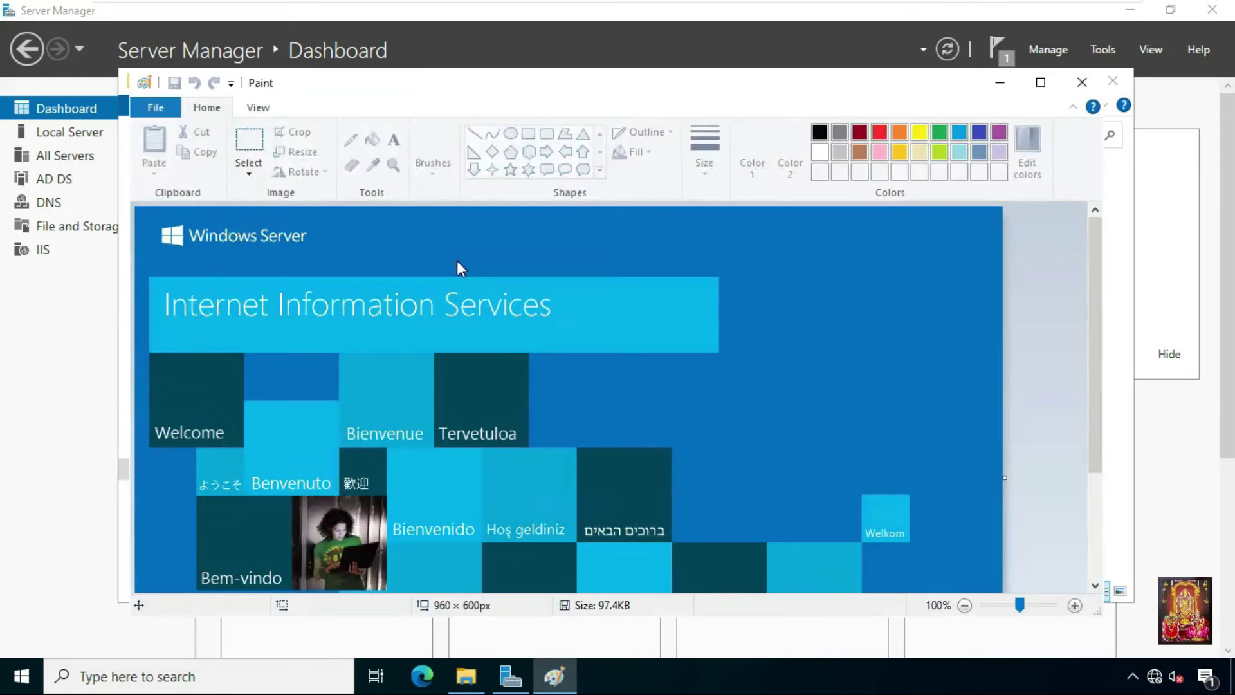
- Add the text "Server-1" in a box about 190 × 26 px beside the Windows Server logo, then save and close the image and its folder
click(395, 147)
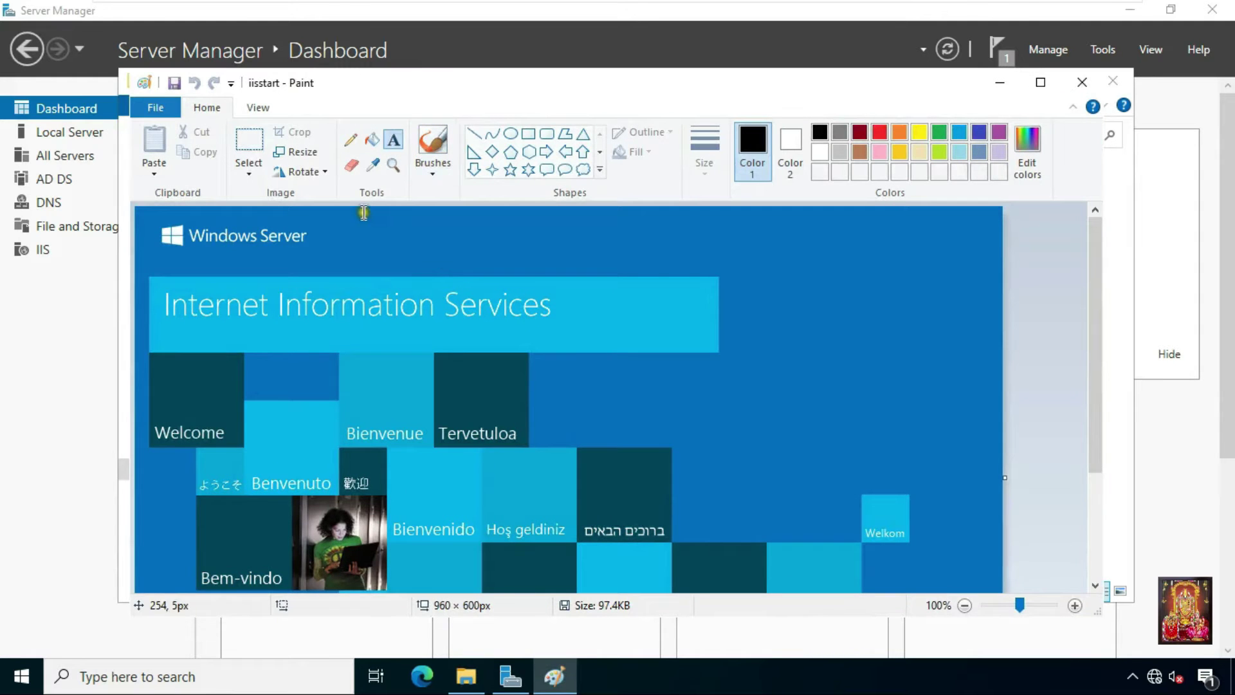
drag(336, 229, 509, 253)
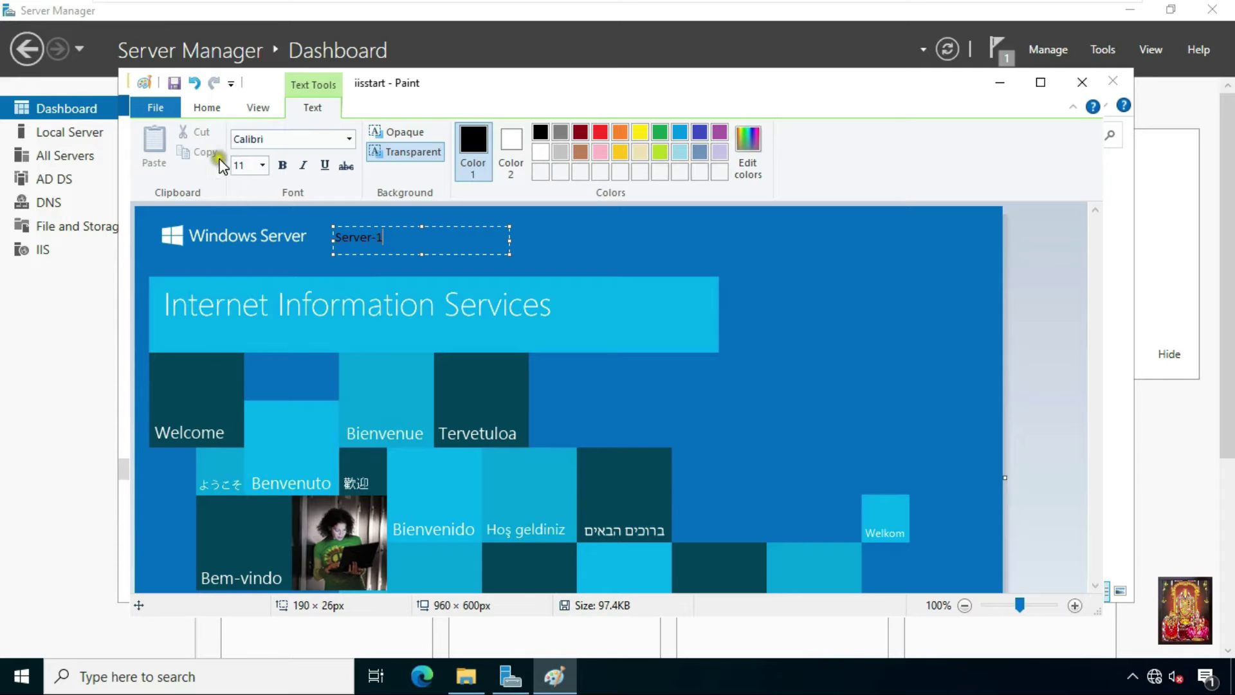
click(156, 107)
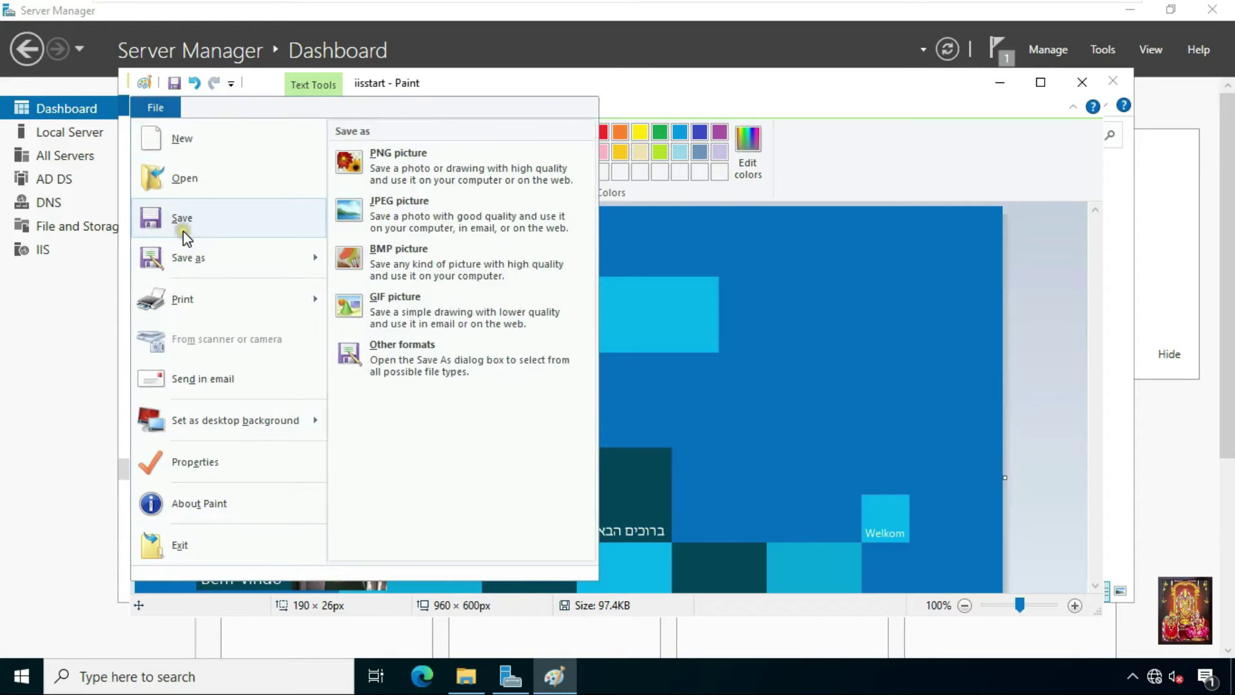
click(182, 226)
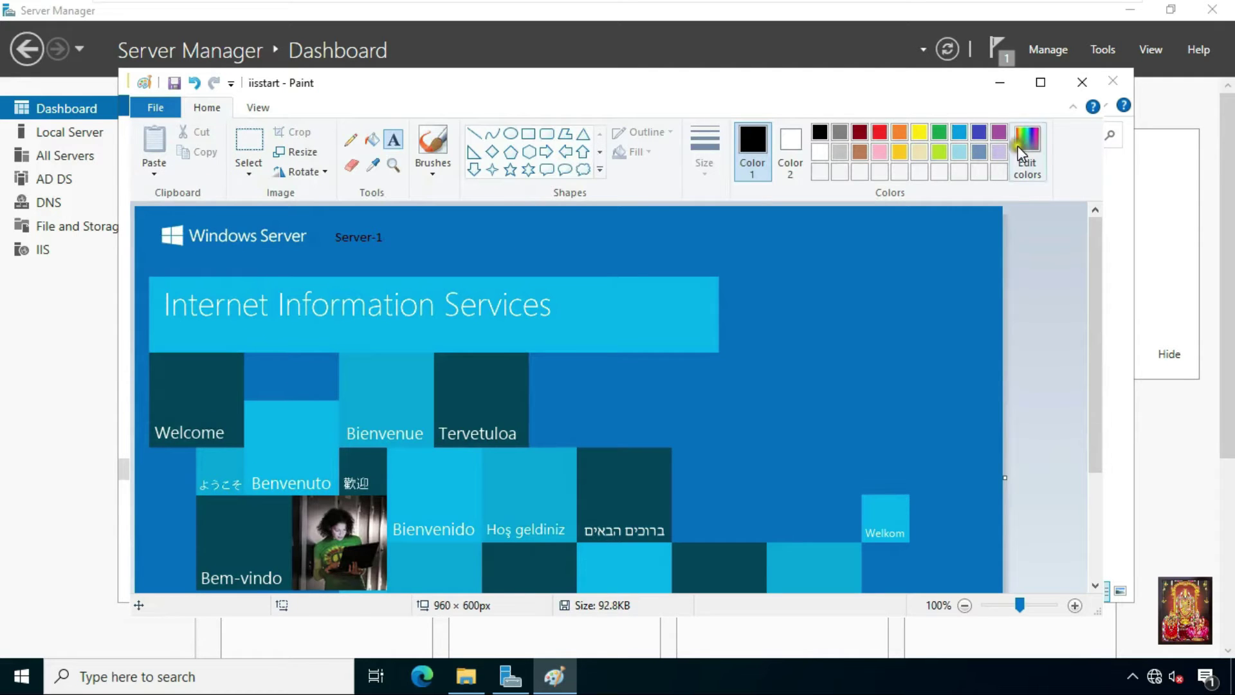
click(1082, 87)
click(1114, 83)
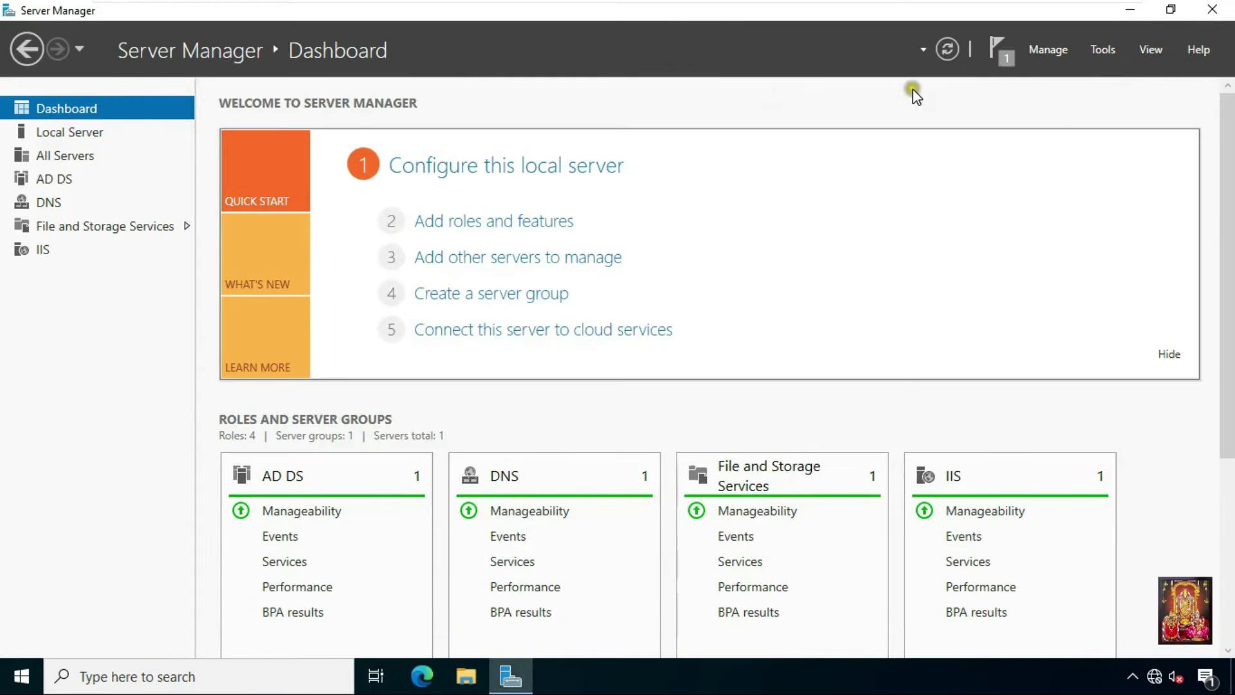
- Switch to the Server 2022-2 virtual machine and close its finished Add Roles and Features Wizard
mouse_move(733, 3)
click(790, 14)
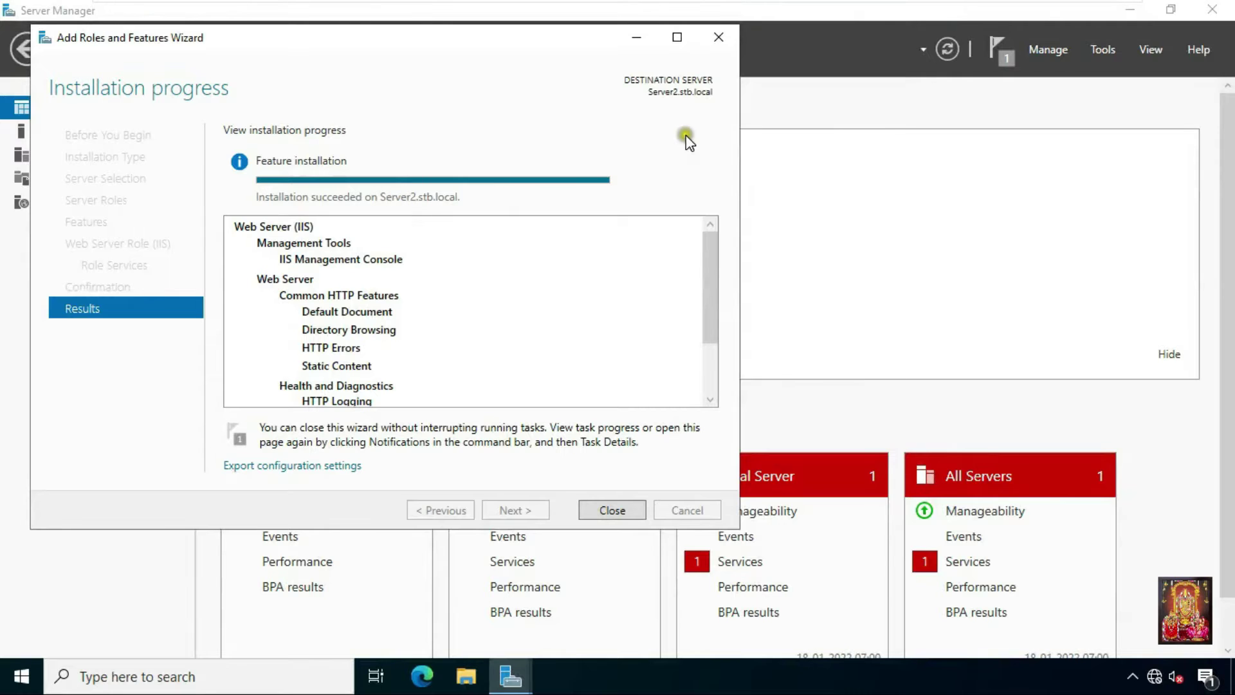
click(720, 38)
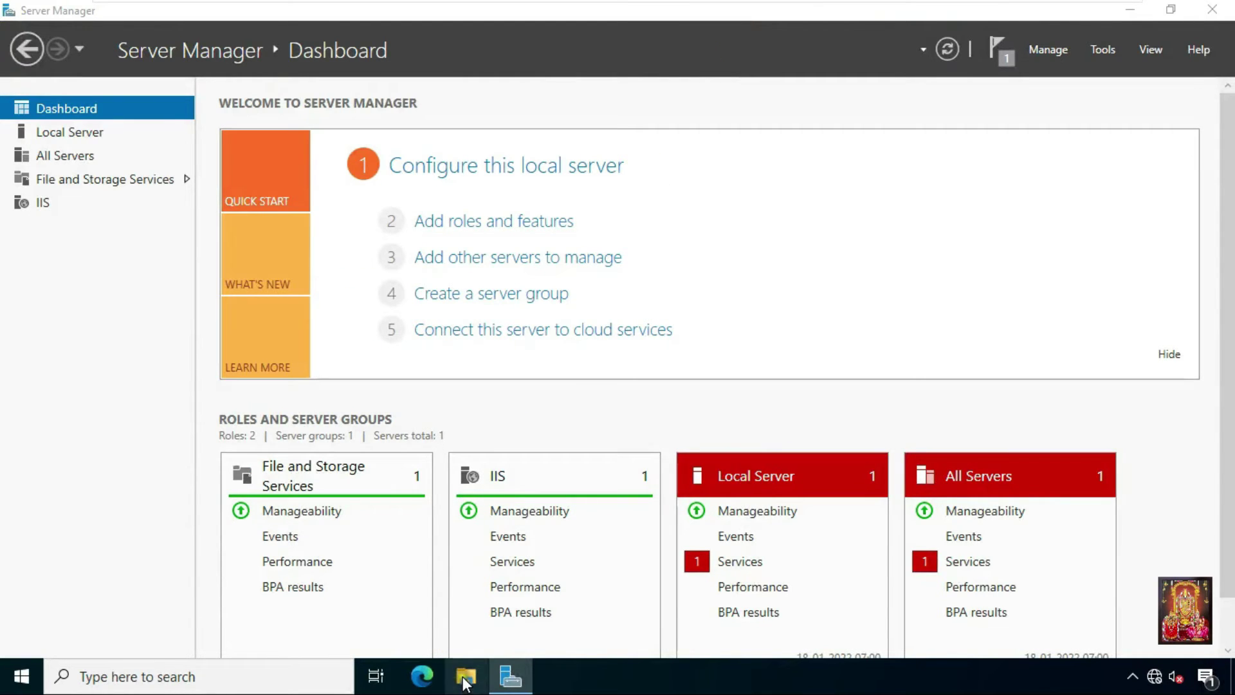
- Open the iisstart PNG image from C:\inetpub\wwwroot on the Server 2022-2 machine for editing in Paint
key(super+e)
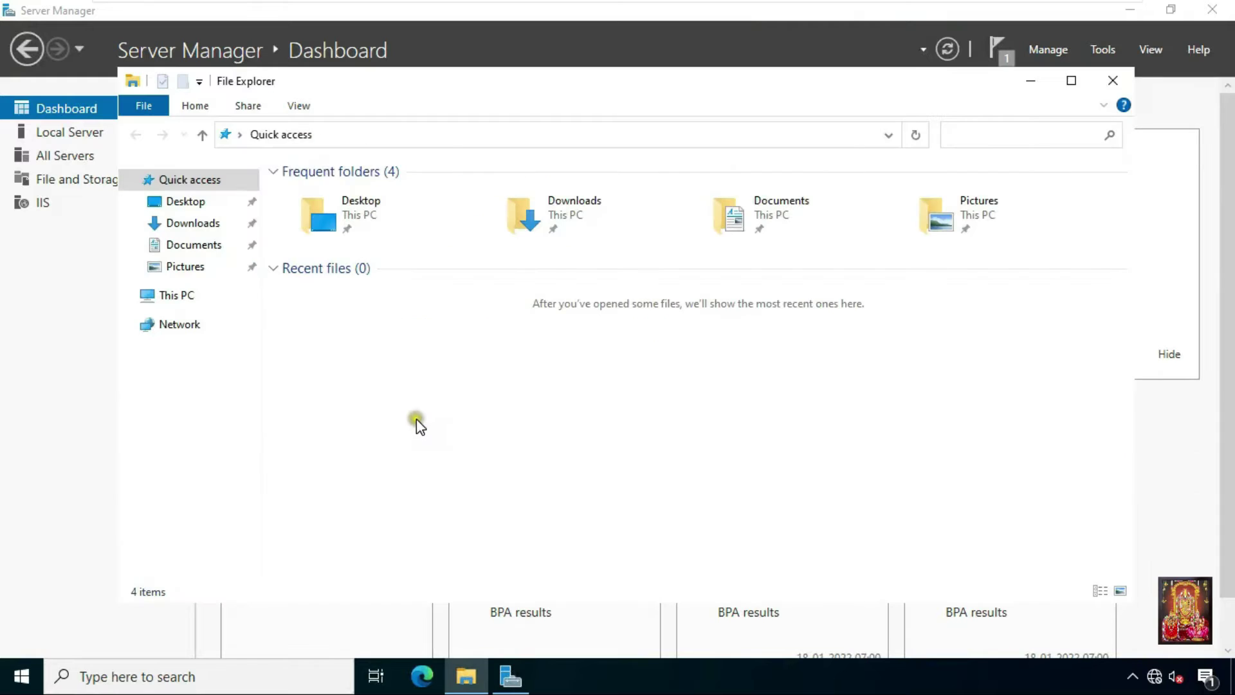
click(180, 298)
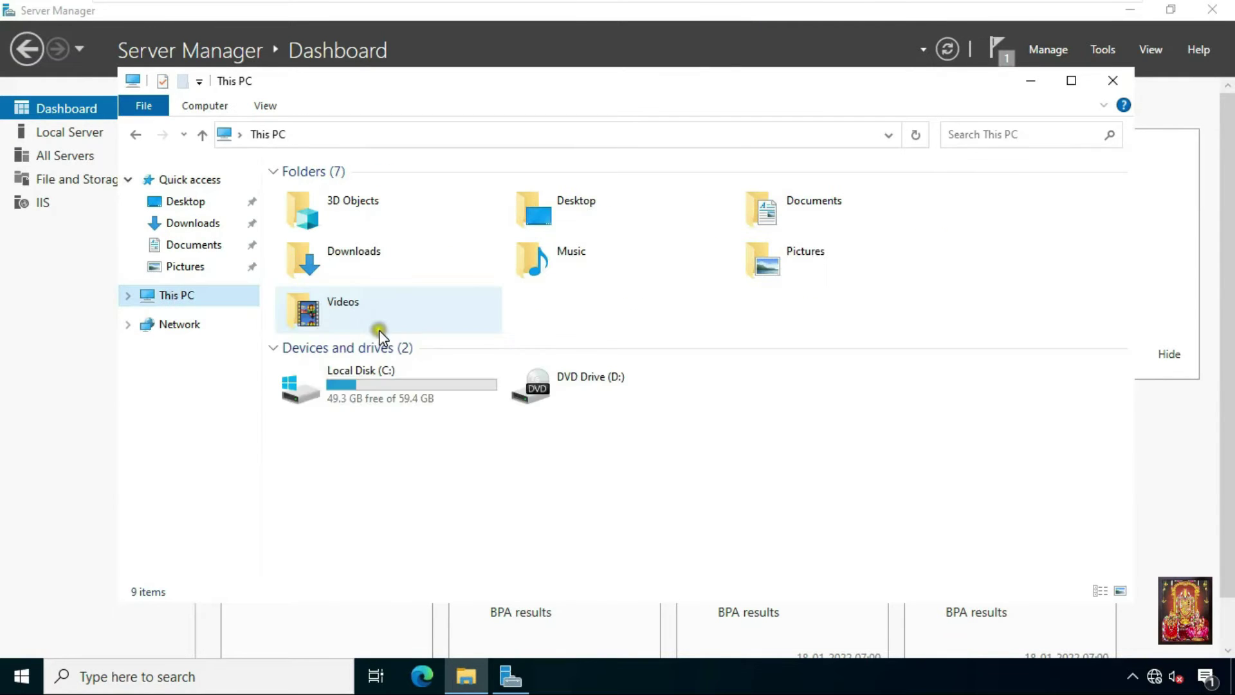
click(373, 383)
double_click(374, 384)
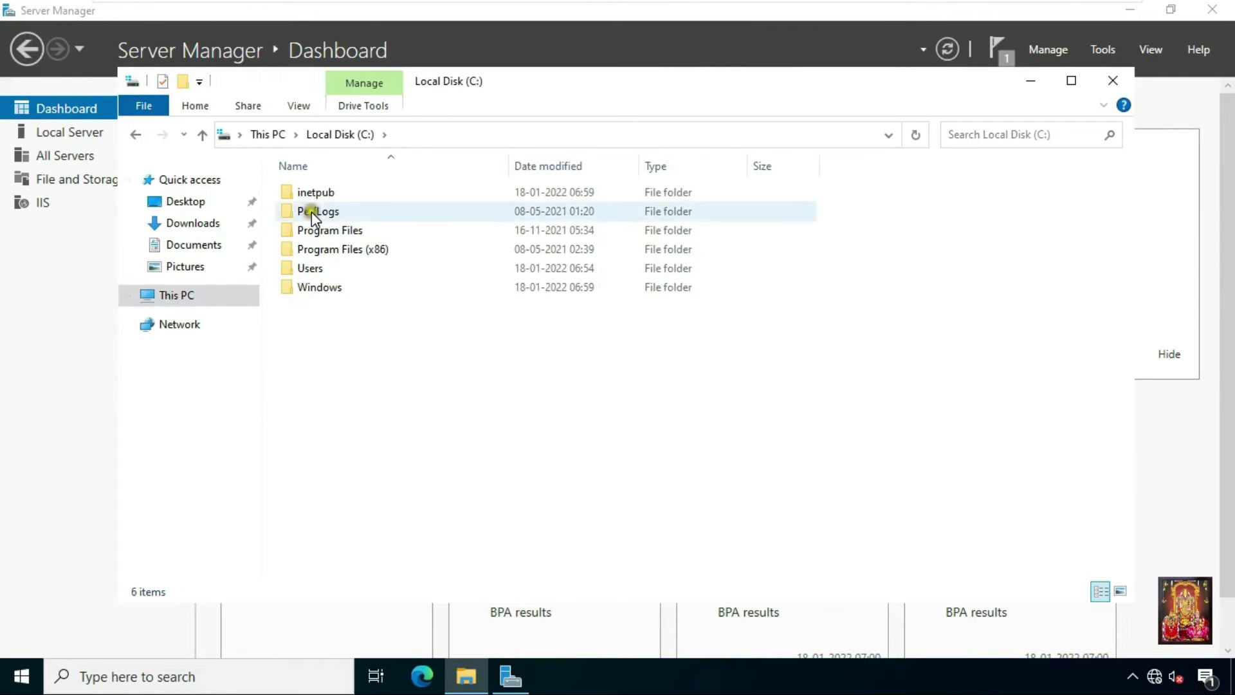
double_click(331, 193)
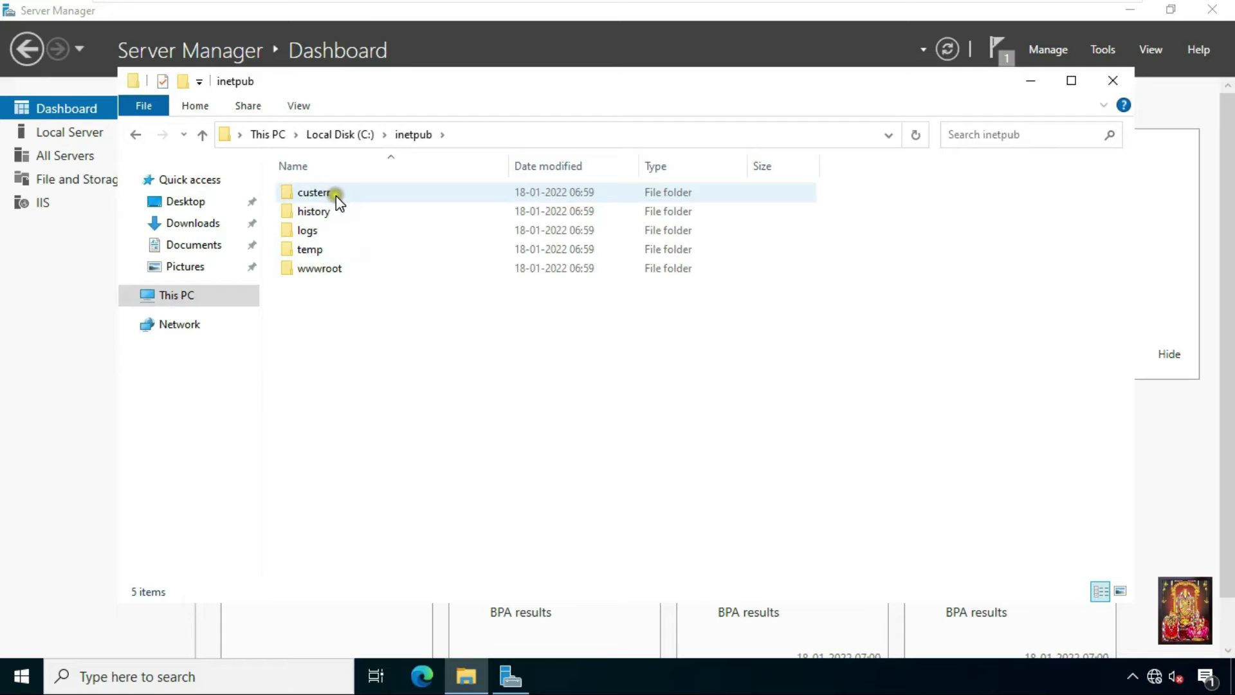
double_click(328, 270)
click(318, 215)
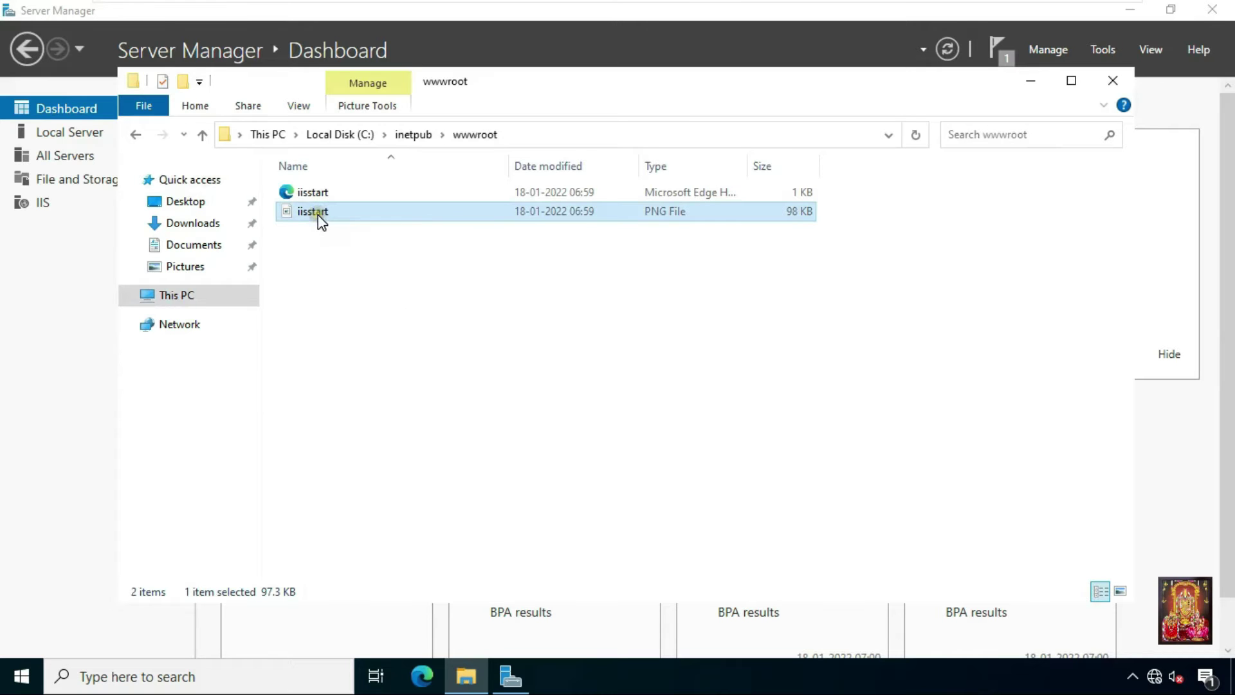
right_click(318, 215)
click(385, 229)
- Add the text "Server-2" in a box about 183 × 34 px beside the Windows Server logo, then save and close the image and its folder
click(394, 140)
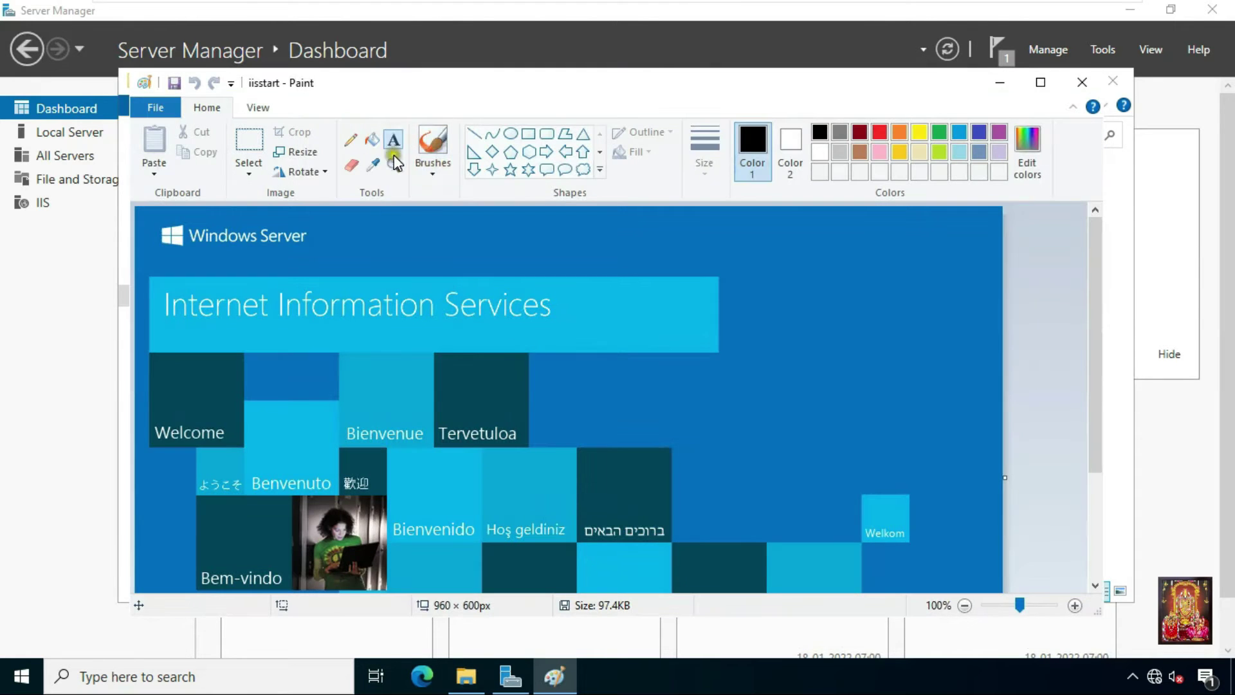
drag(329, 223, 500, 259)
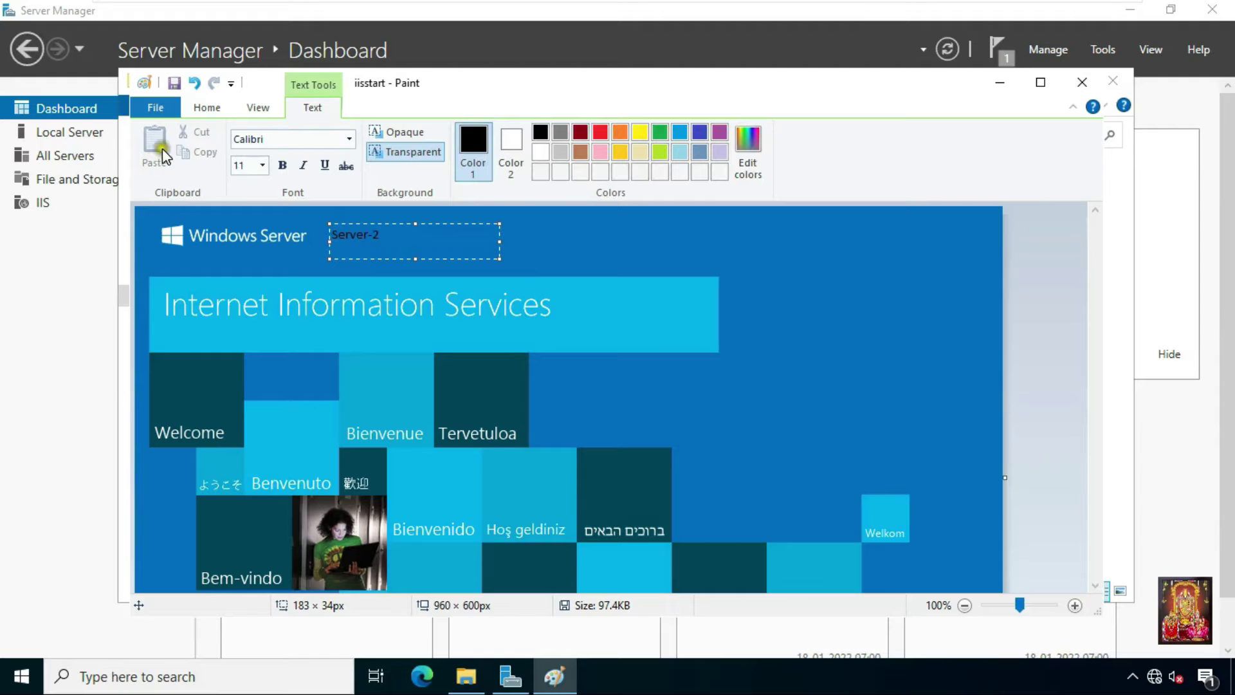
click(156, 104)
click(175, 216)
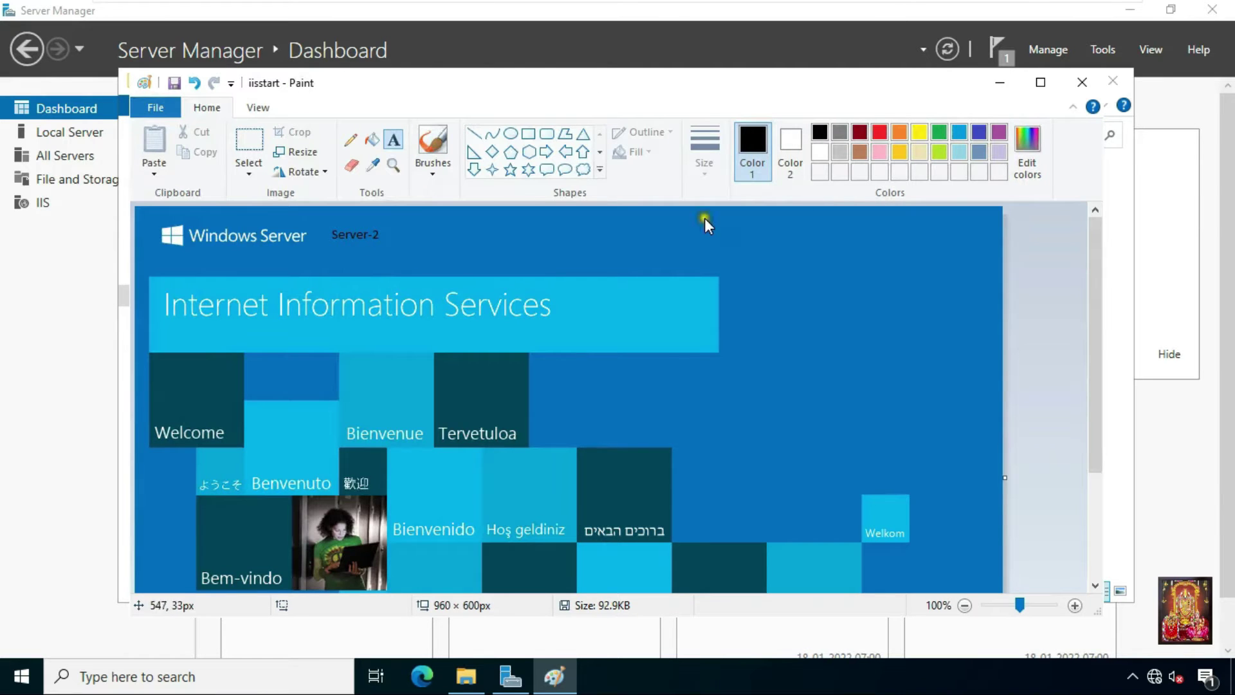
click(1082, 87)
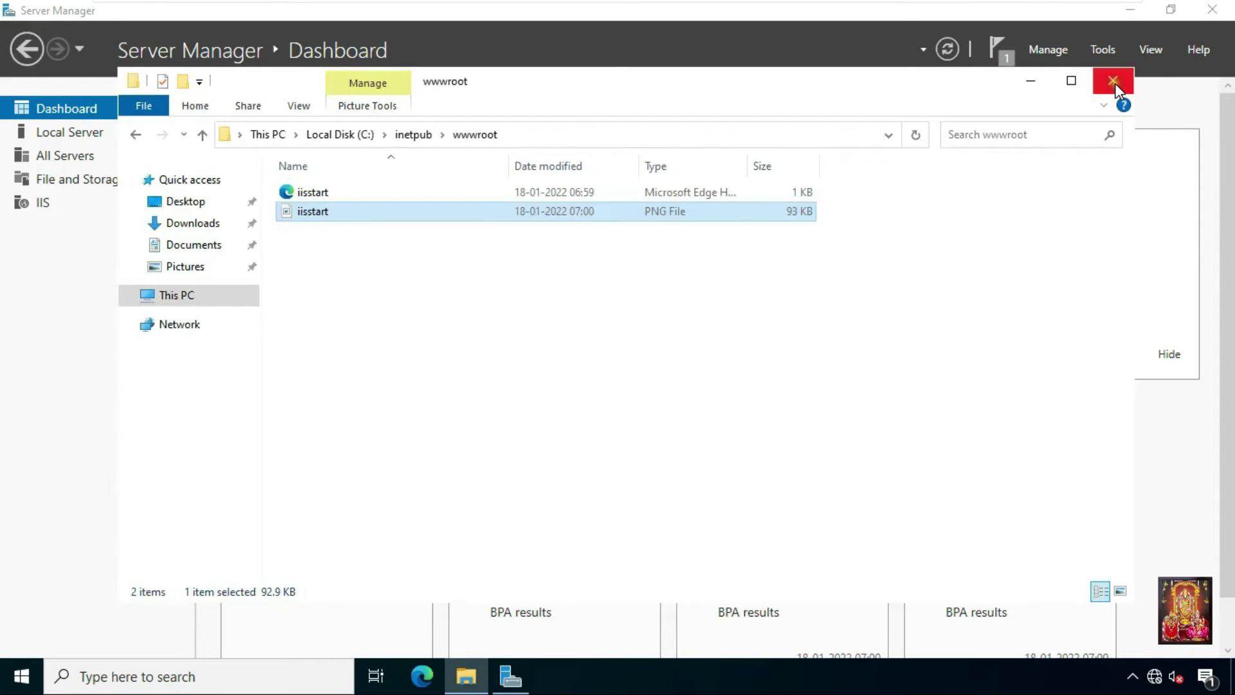
click(1114, 83)
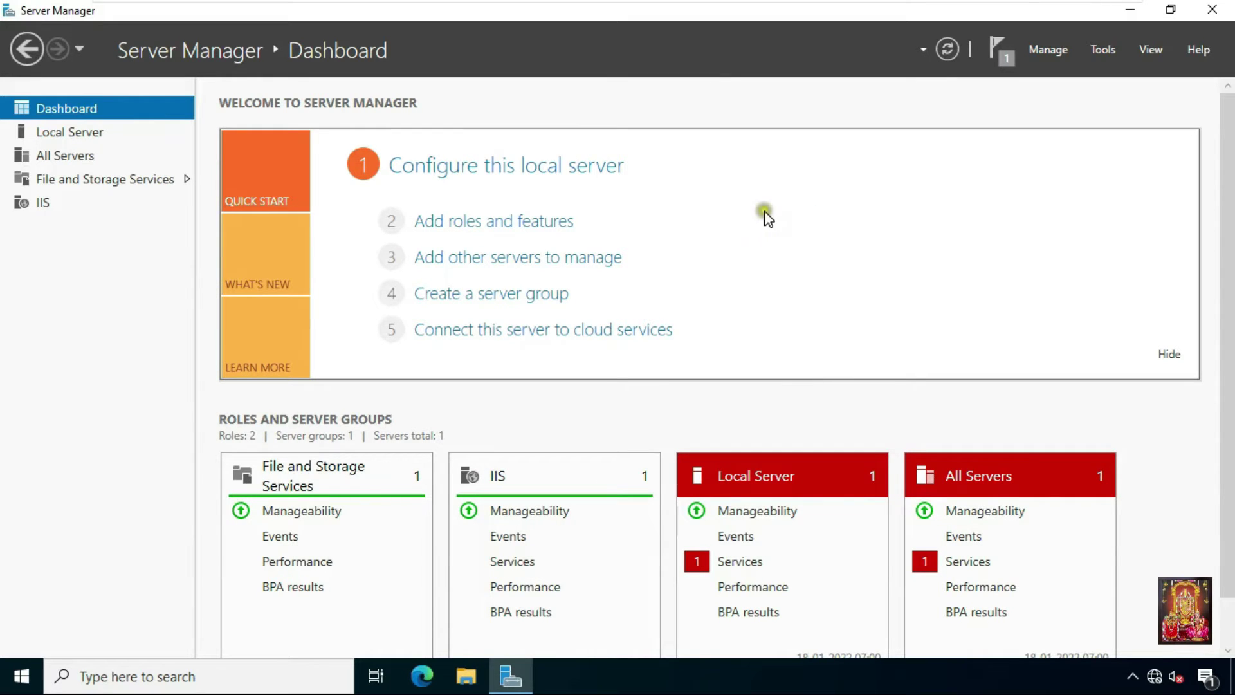
- Start a role-based installation on Server2.stb.local and proceed to feature selection without adding any server role
click(927, 192)
click(486, 222)
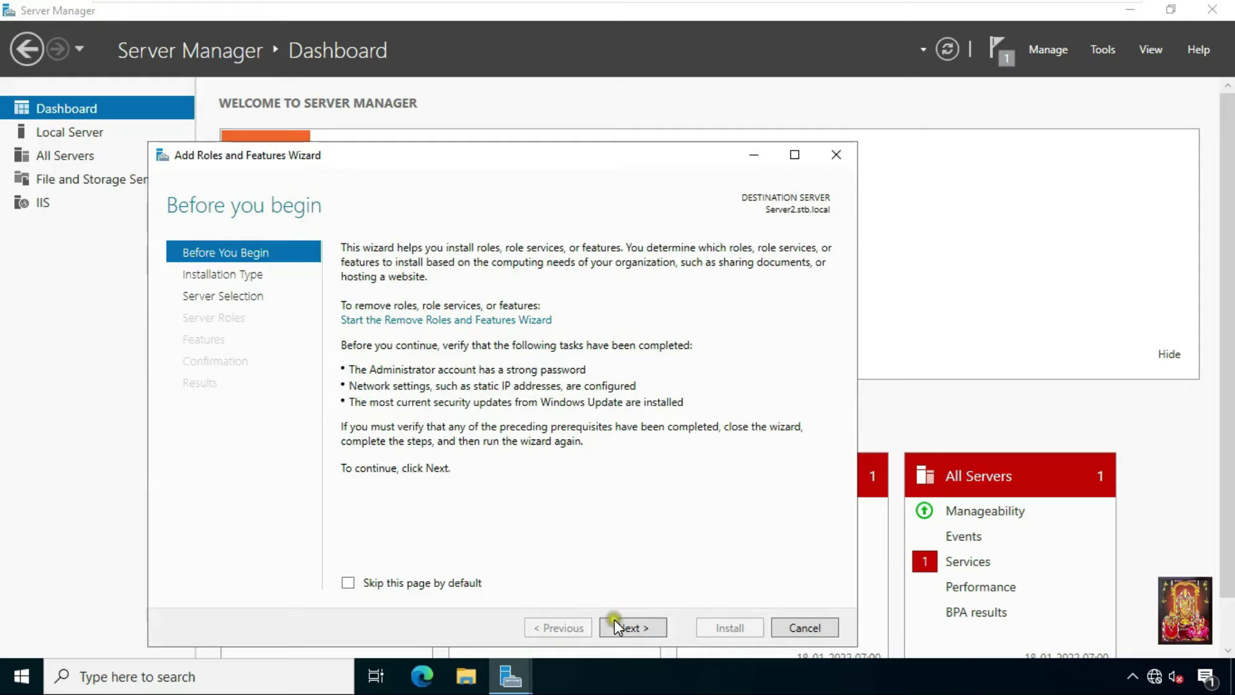
click(624, 628)
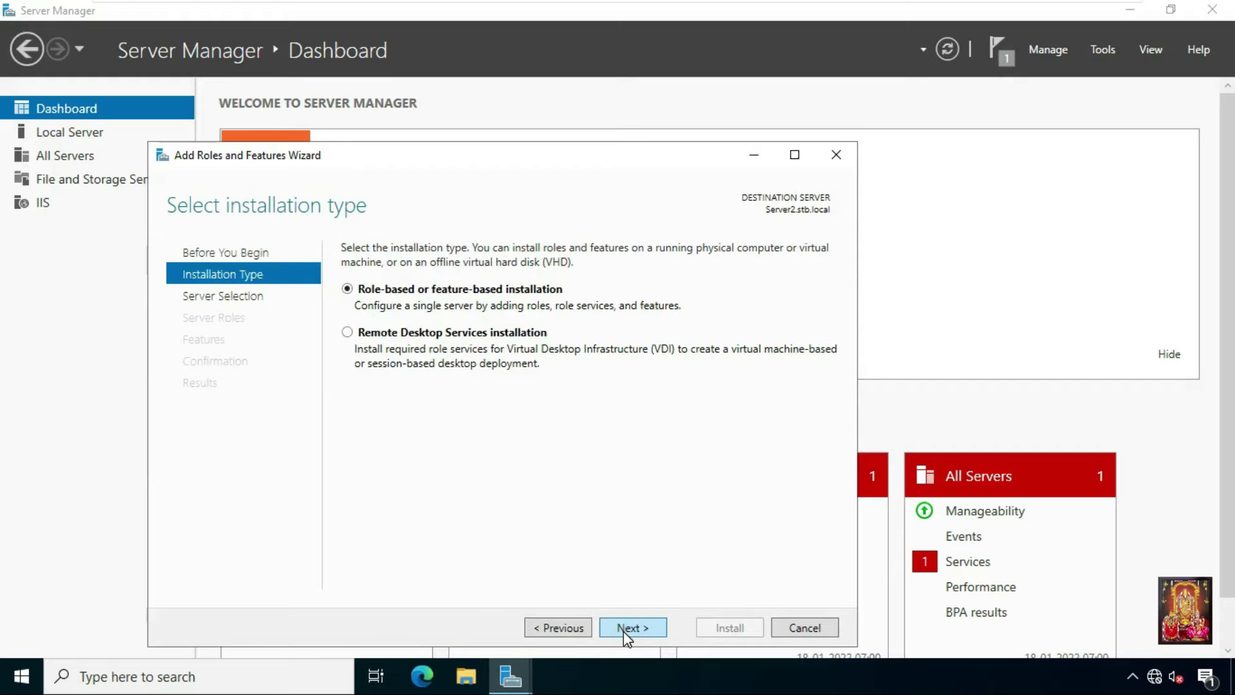
click(624, 628)
click(624, 629)
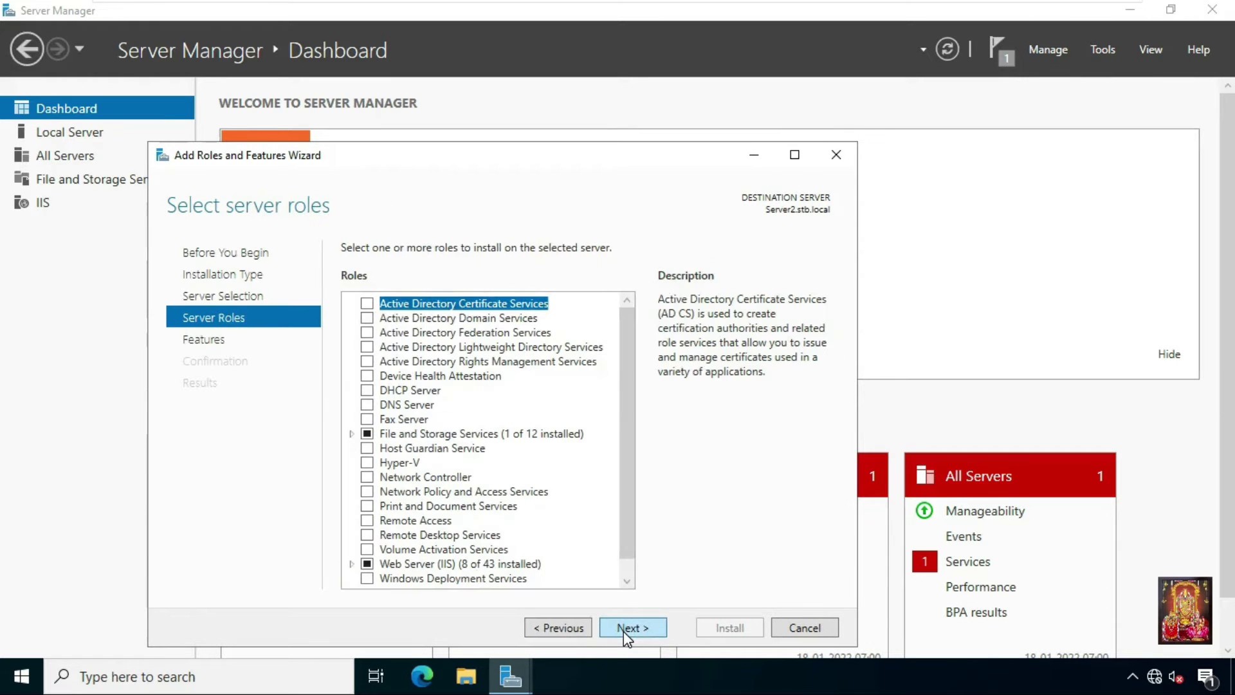
click(623, 631)
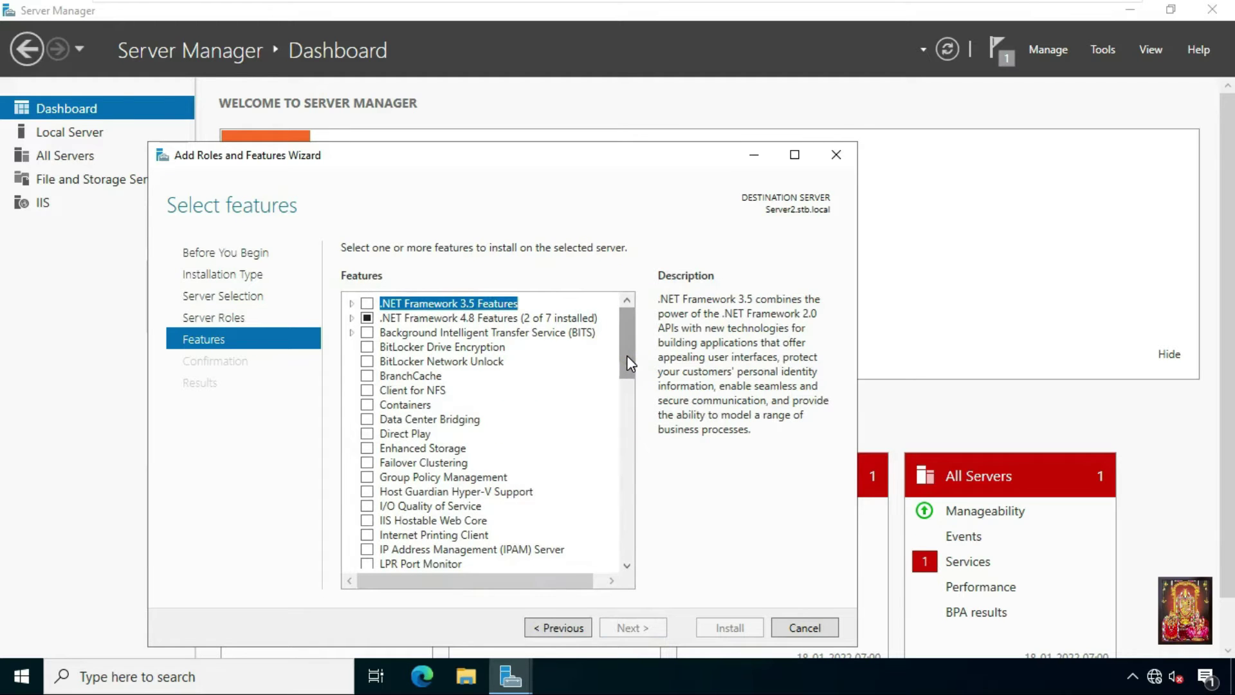
- Select the Network Load Balancing feature for Server2.stb.local and include its required management tools
drag(627, 355, 625, 417)
click(403, 435)
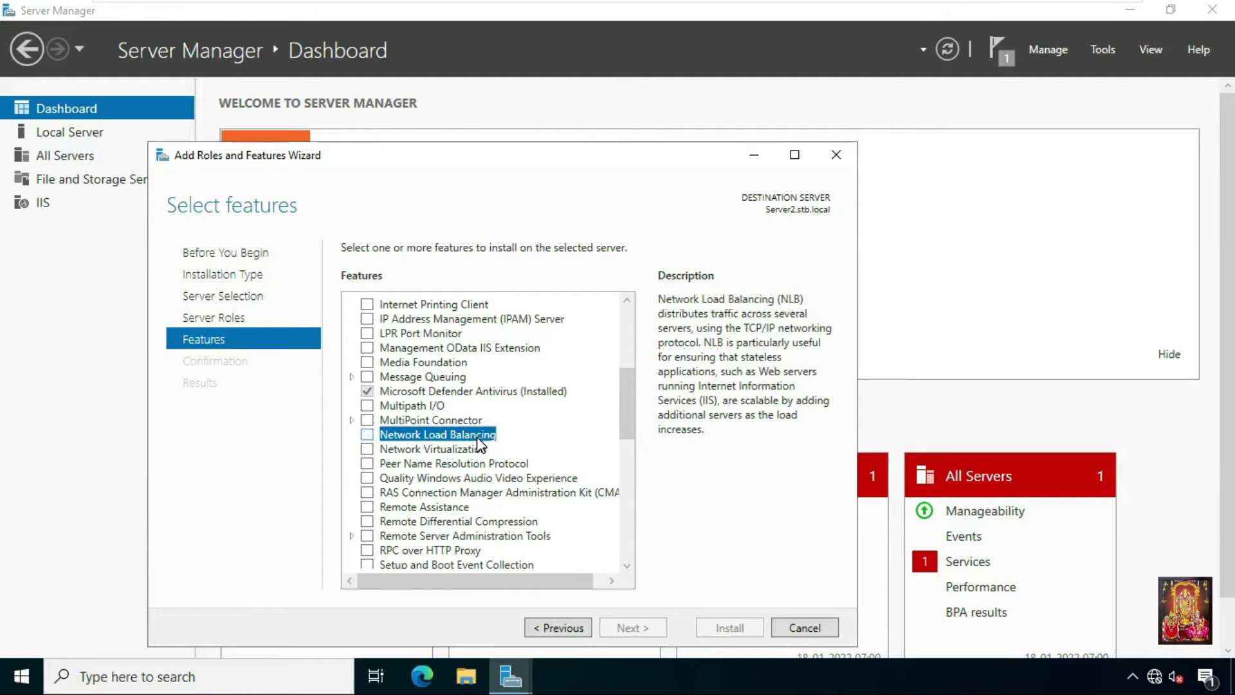
click(382, 436)
click(368, 435)
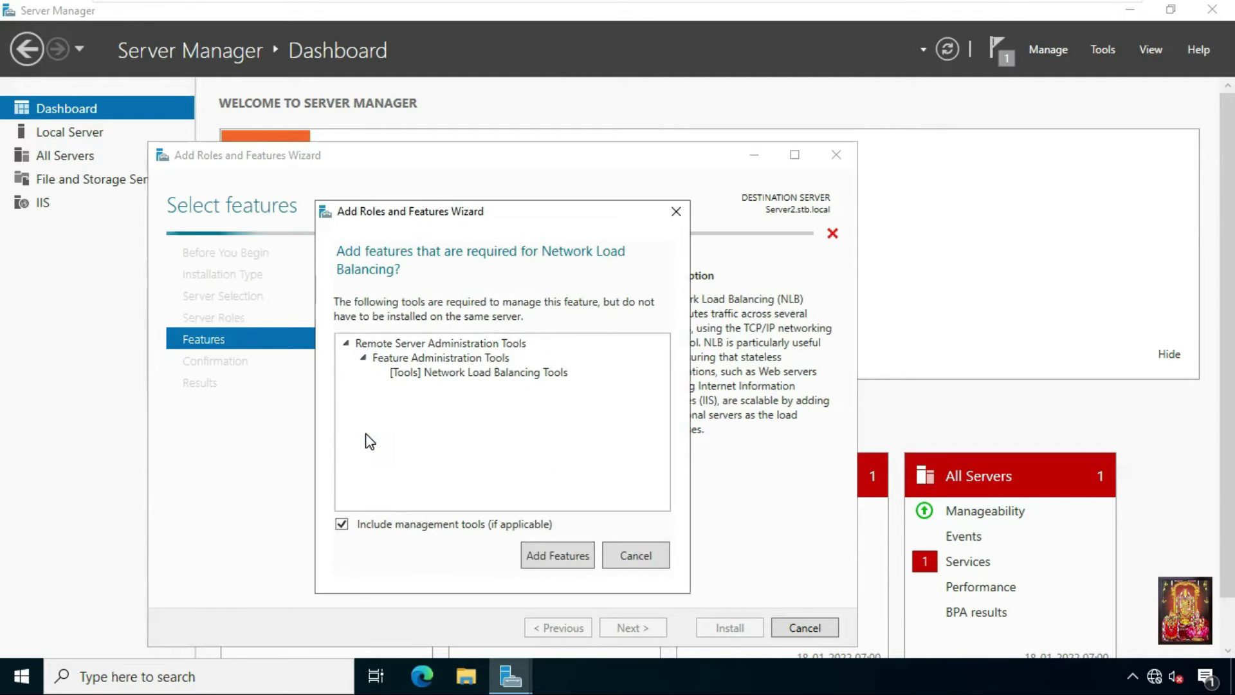
click(552, 553)
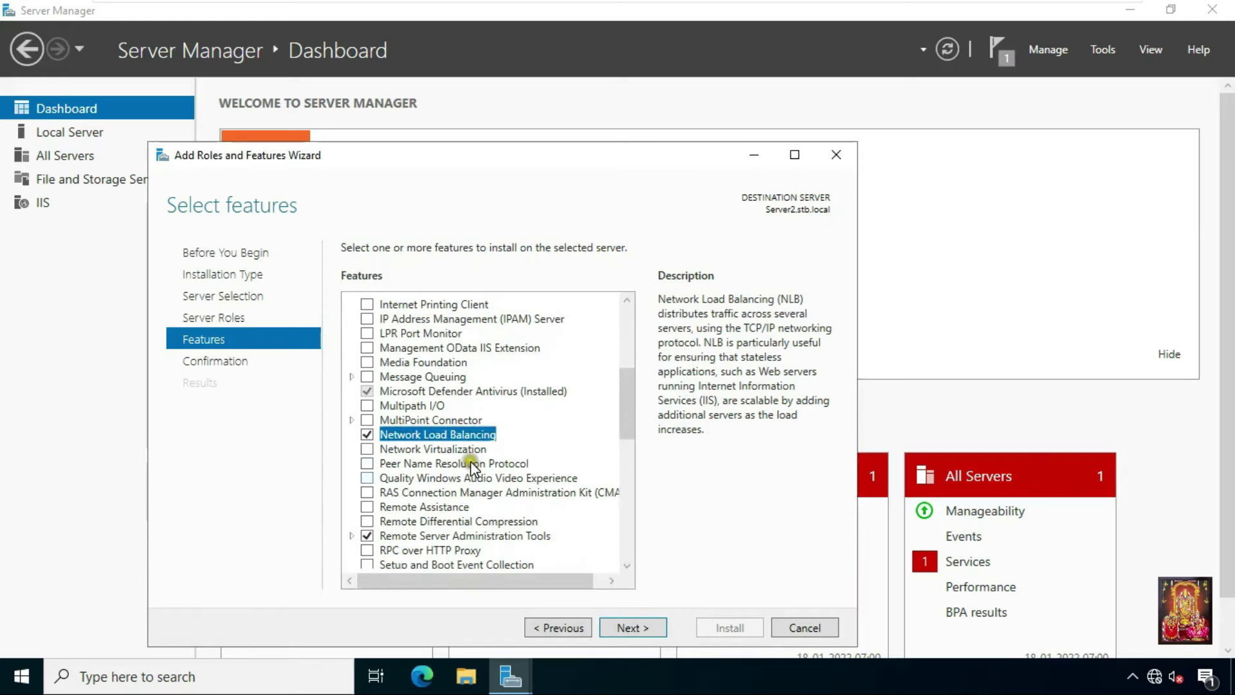
- Allow automatic restart of Server2.stb.local if required and start the Network Load Balancing installation
click(633, 627)
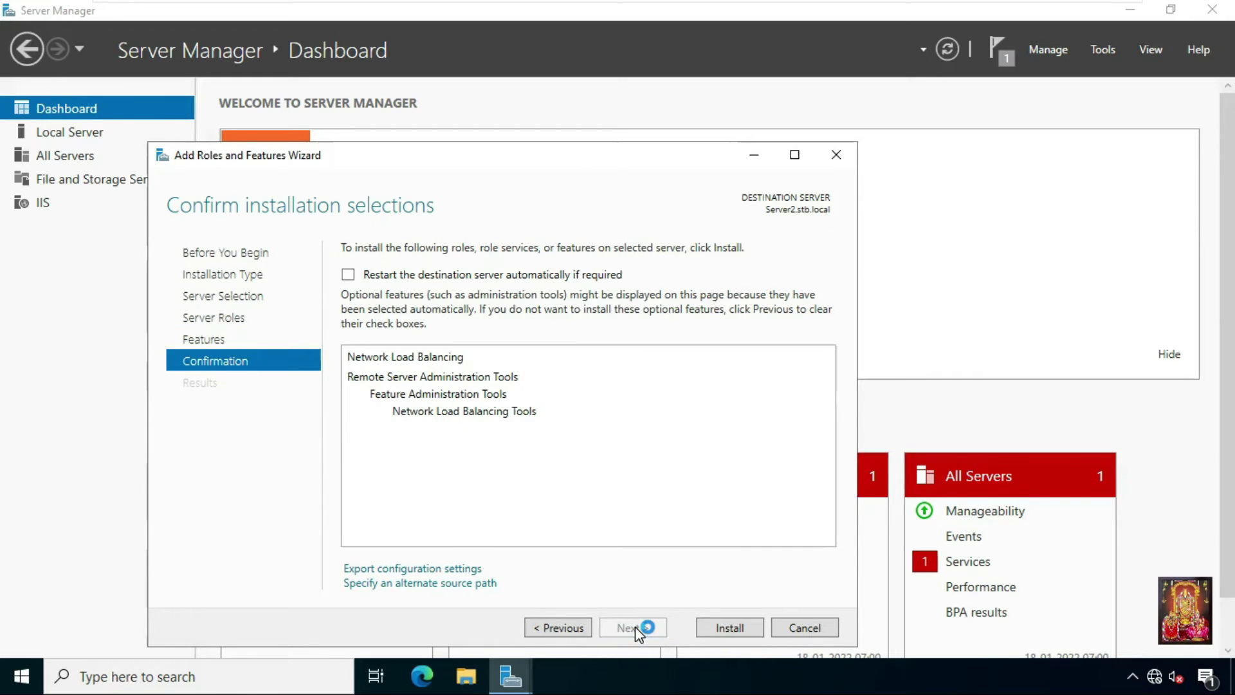
click(348, 276)
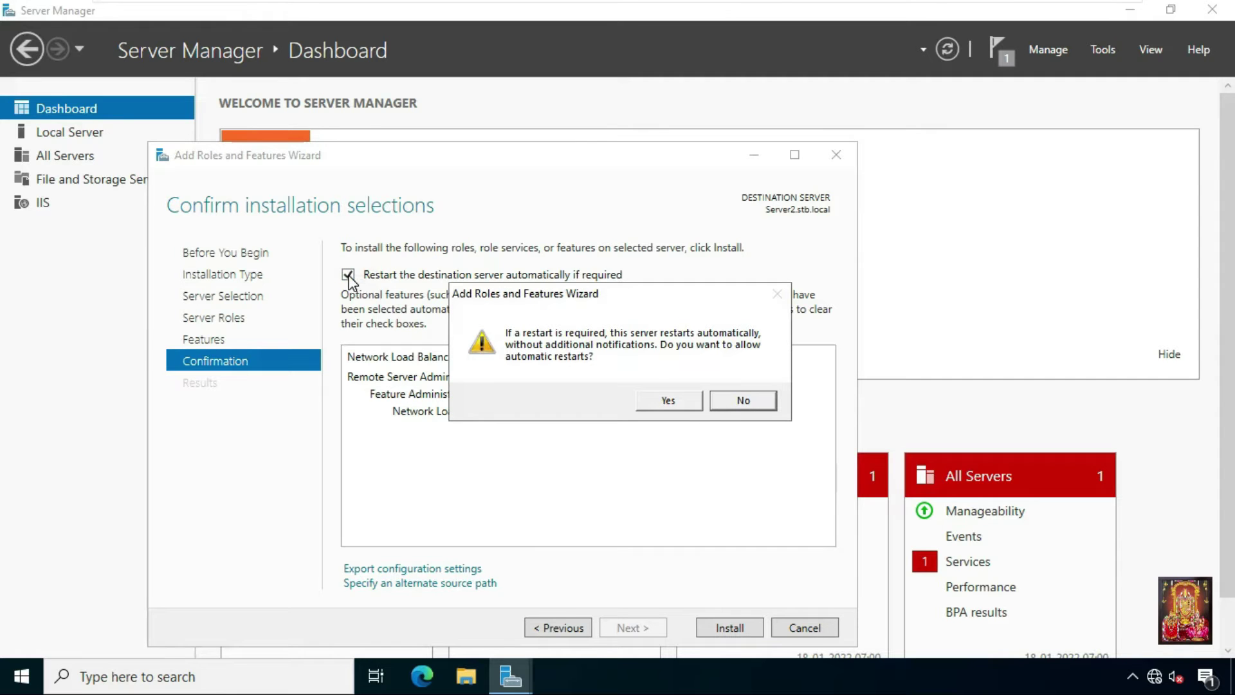
click(682, 404)
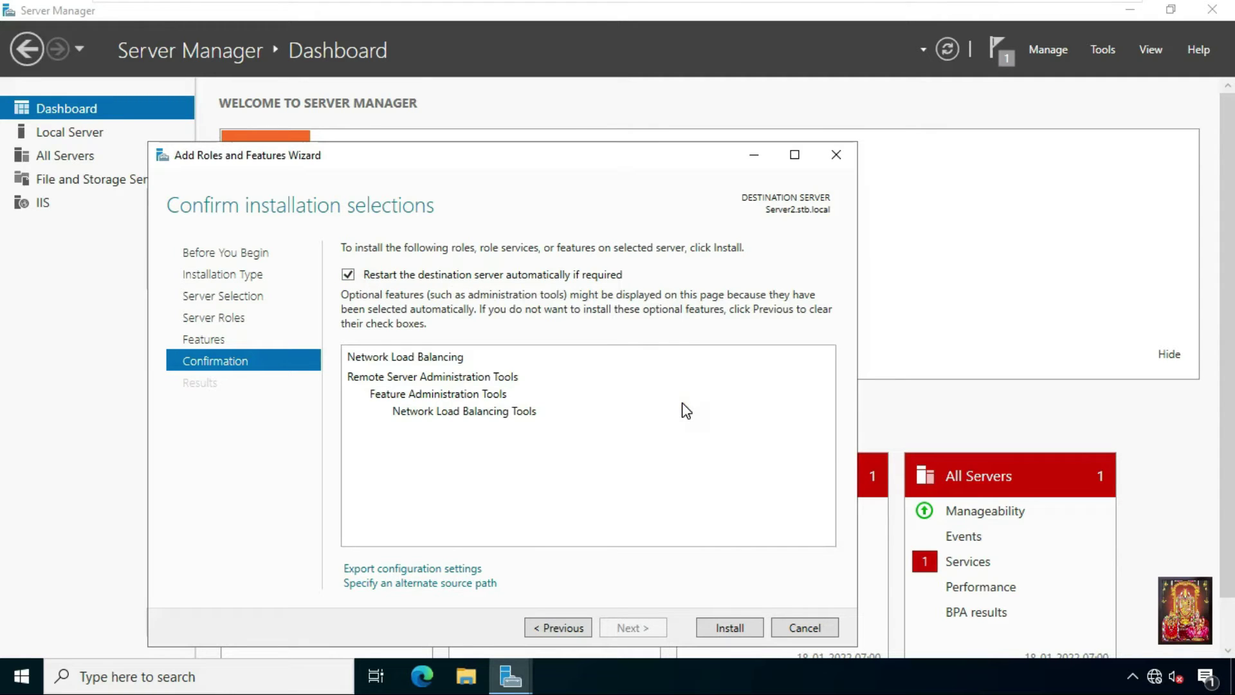
click(733, 627)
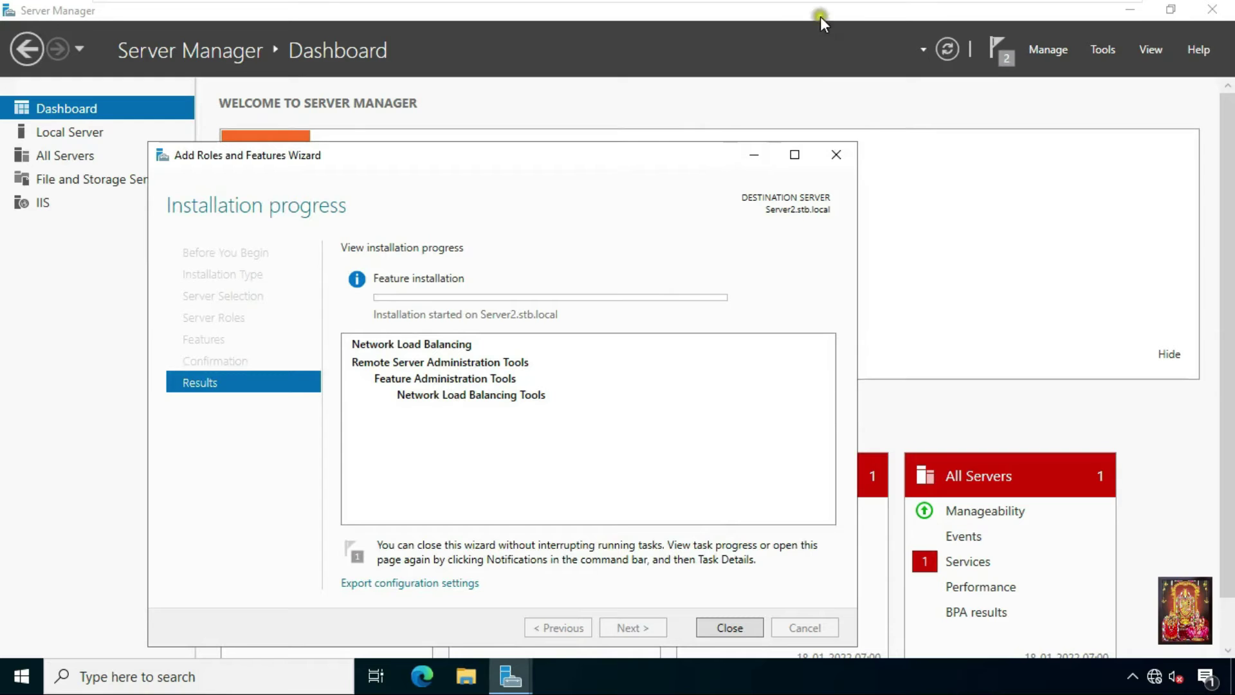
- Switch to Server.stb.local, start a role-based installation for it, and proceed to feature selection without adding any server role
click(653, 13)
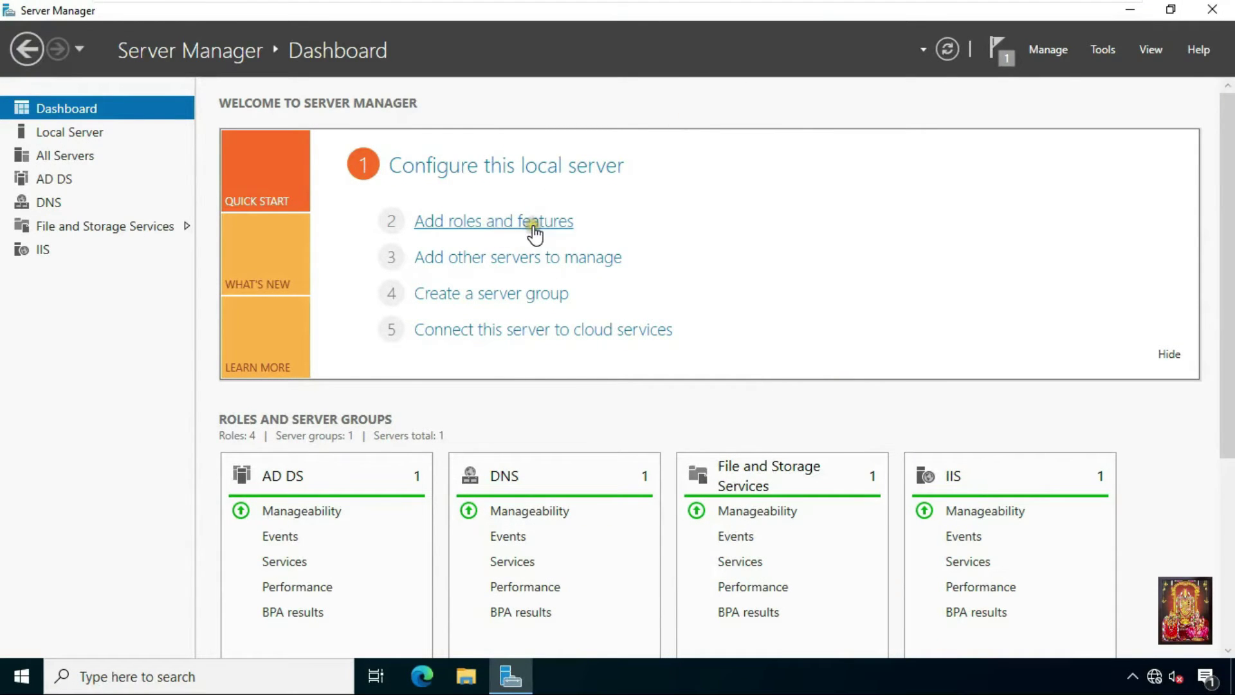
click(506, 221)
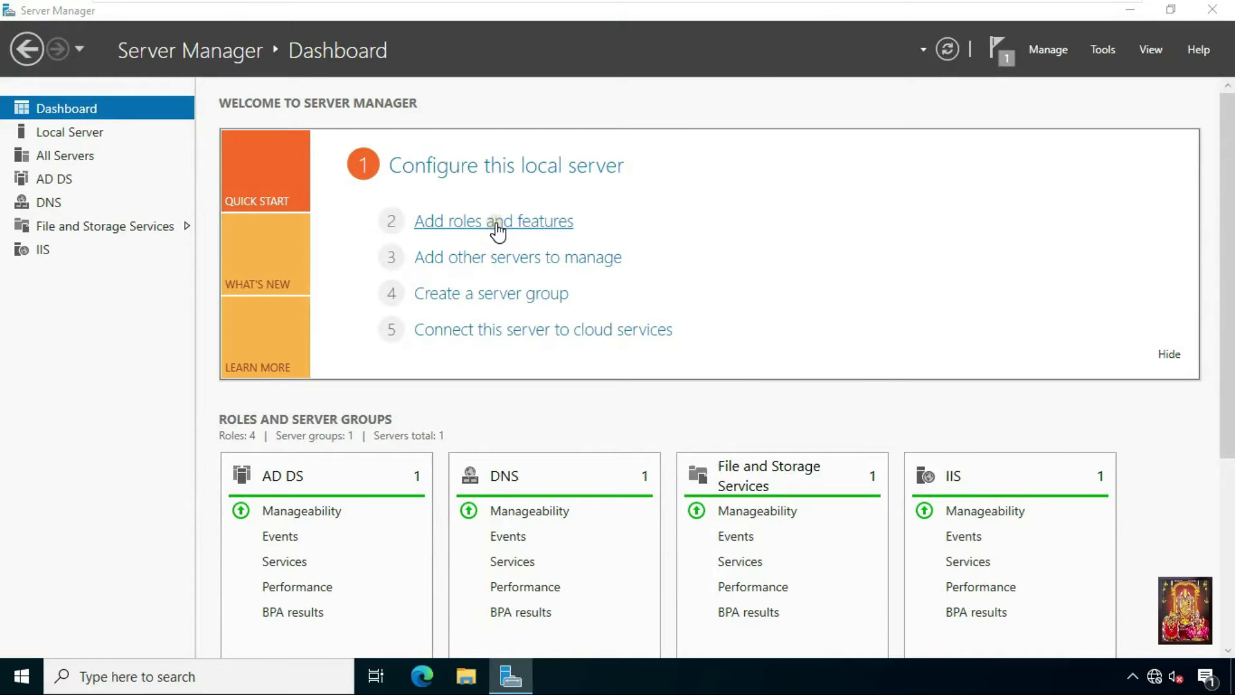
click(543, 533)
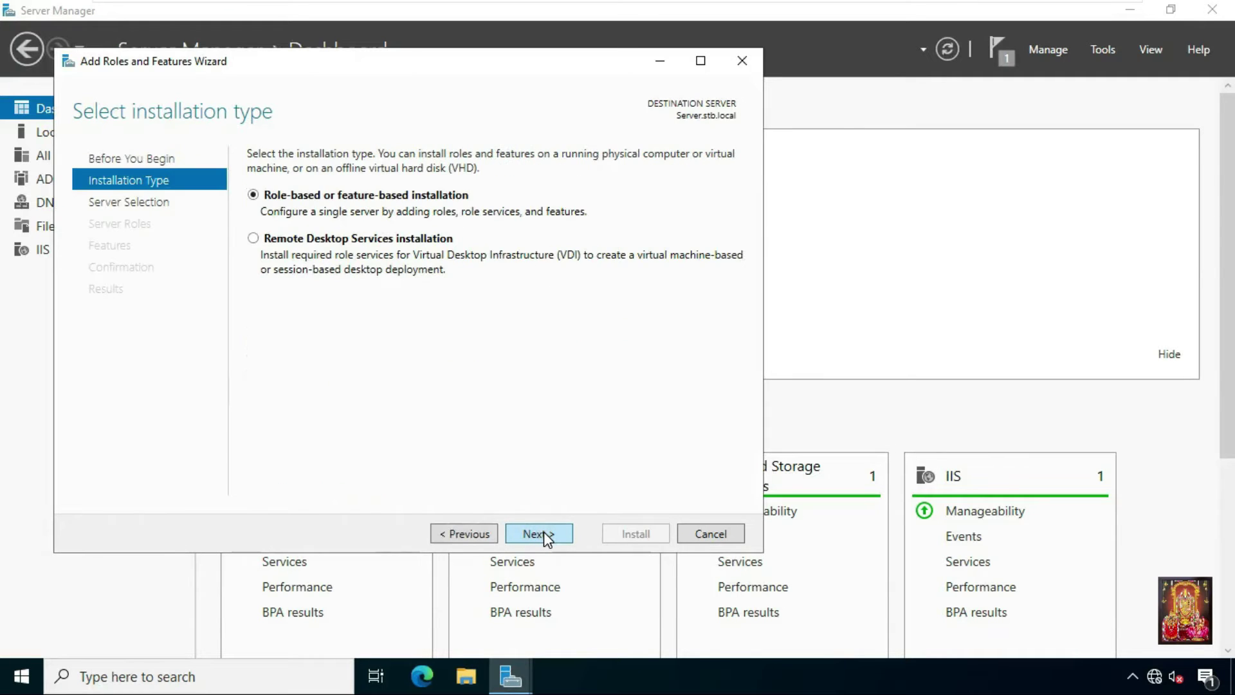
click(543, 533)
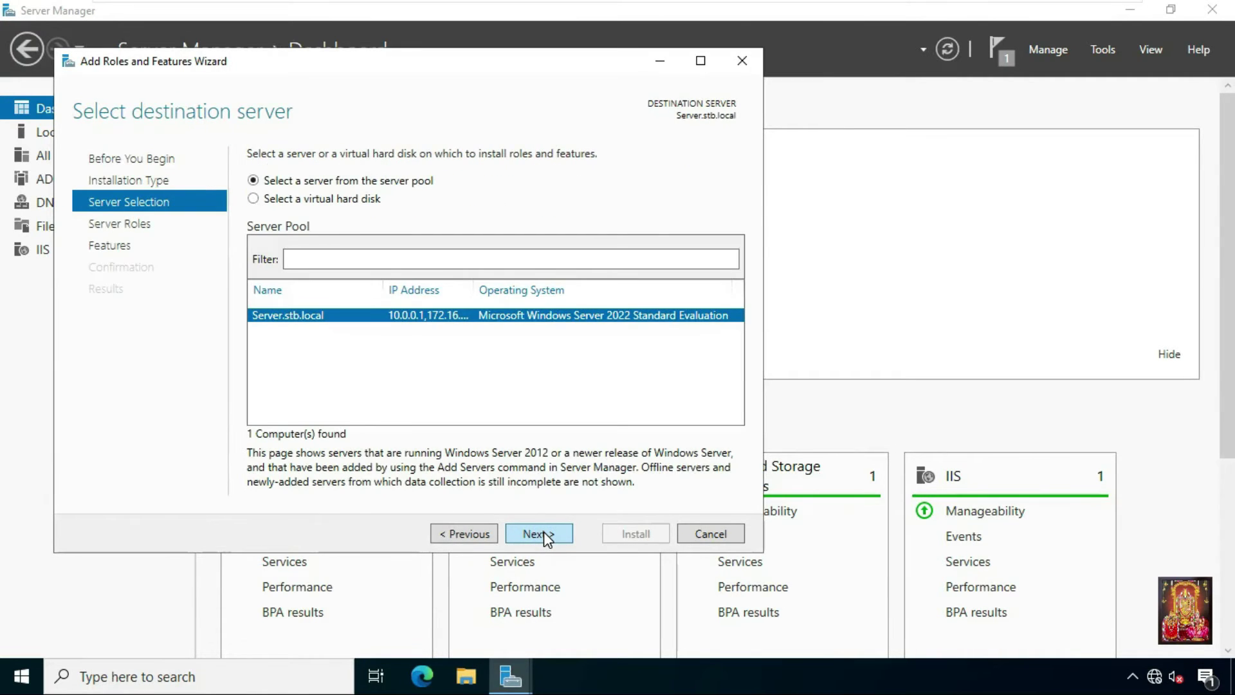
click(543, 533)
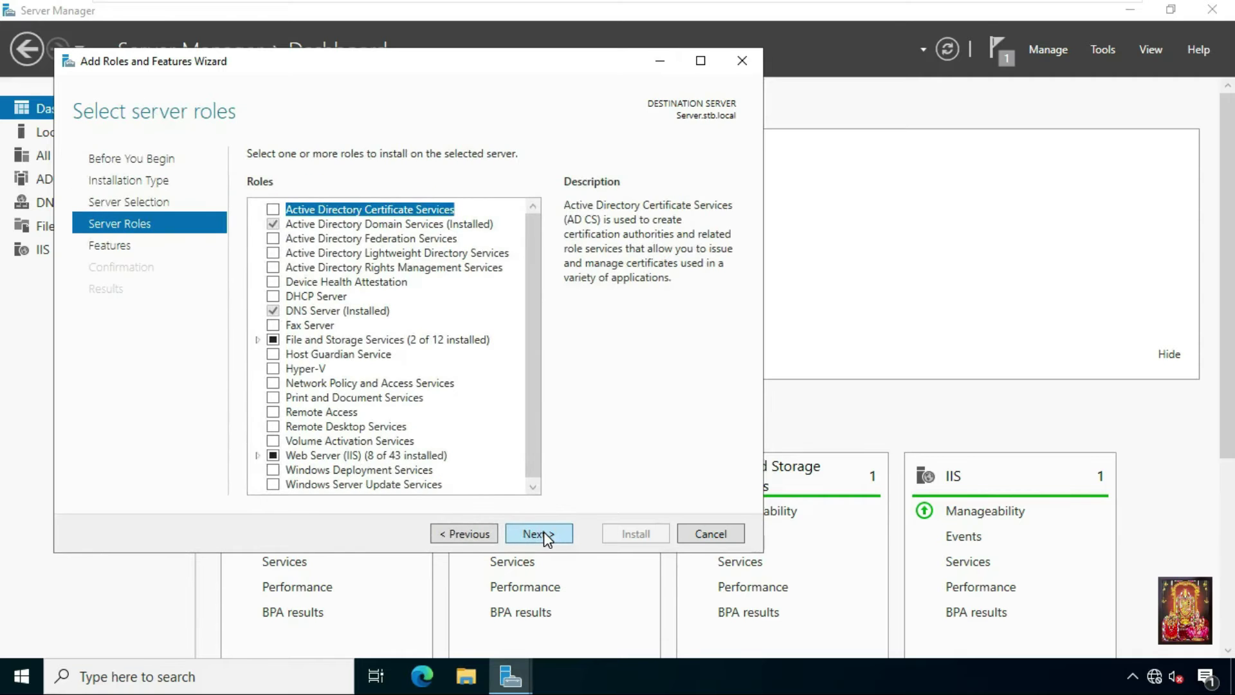
click(543, 533)
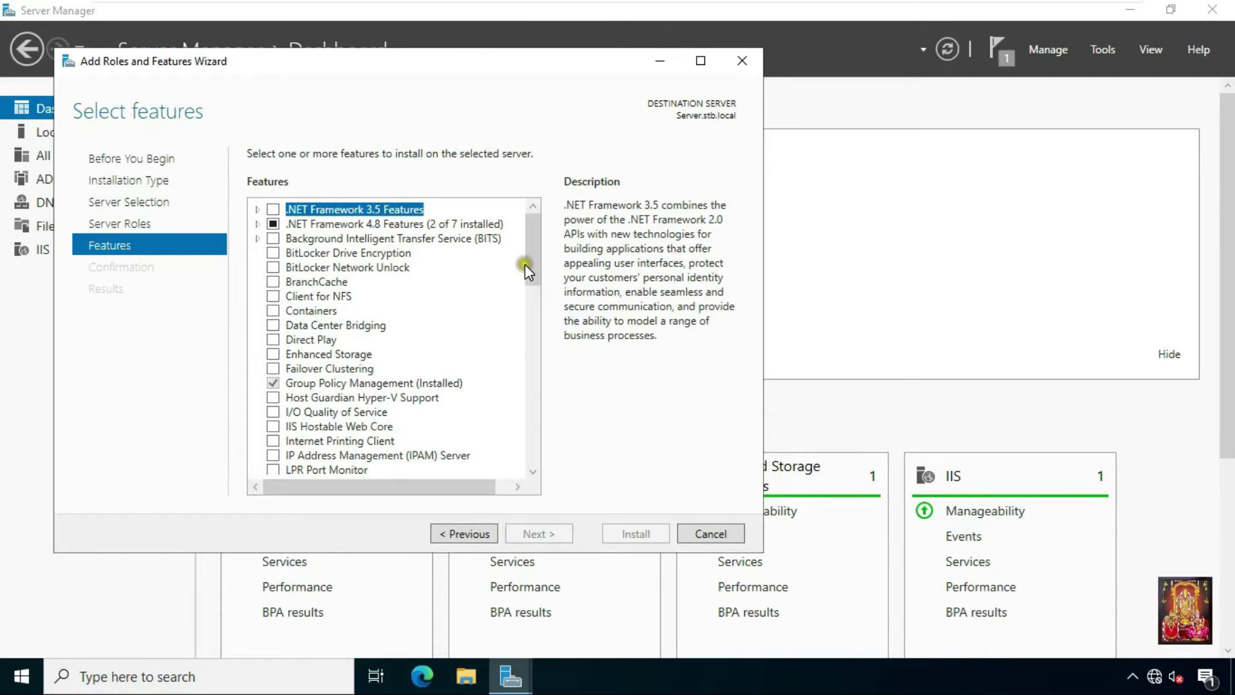
- Select the Network Load Balancing feature for Server.stb.local, include its required management tools, and proceed to the confirmation
drag(533, 276, 534, 333)
click(332, 356)
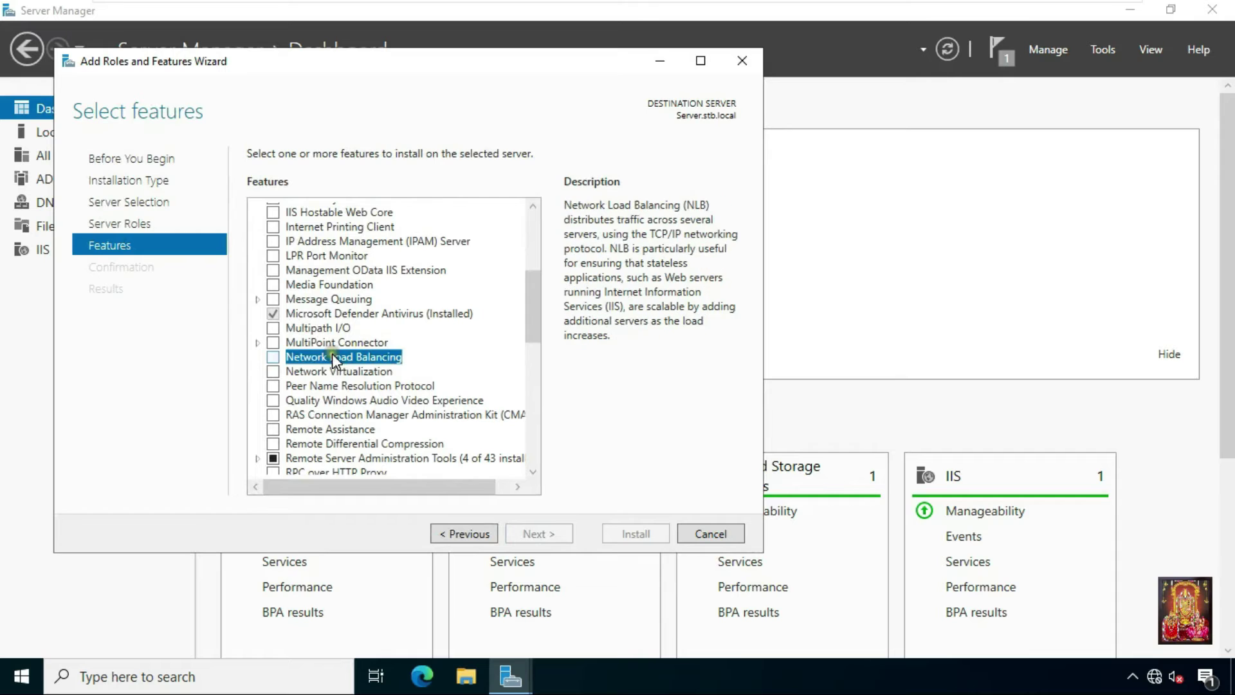
click(272, 357)
click(460, 462)
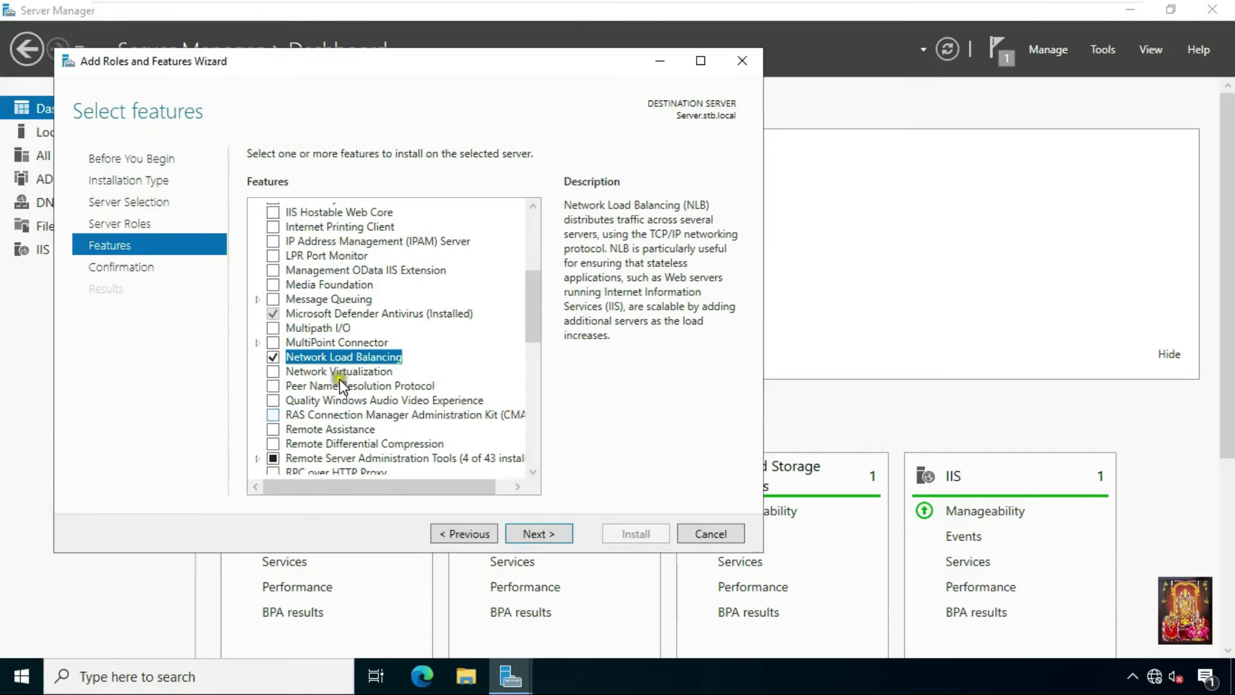
click(545, 534)
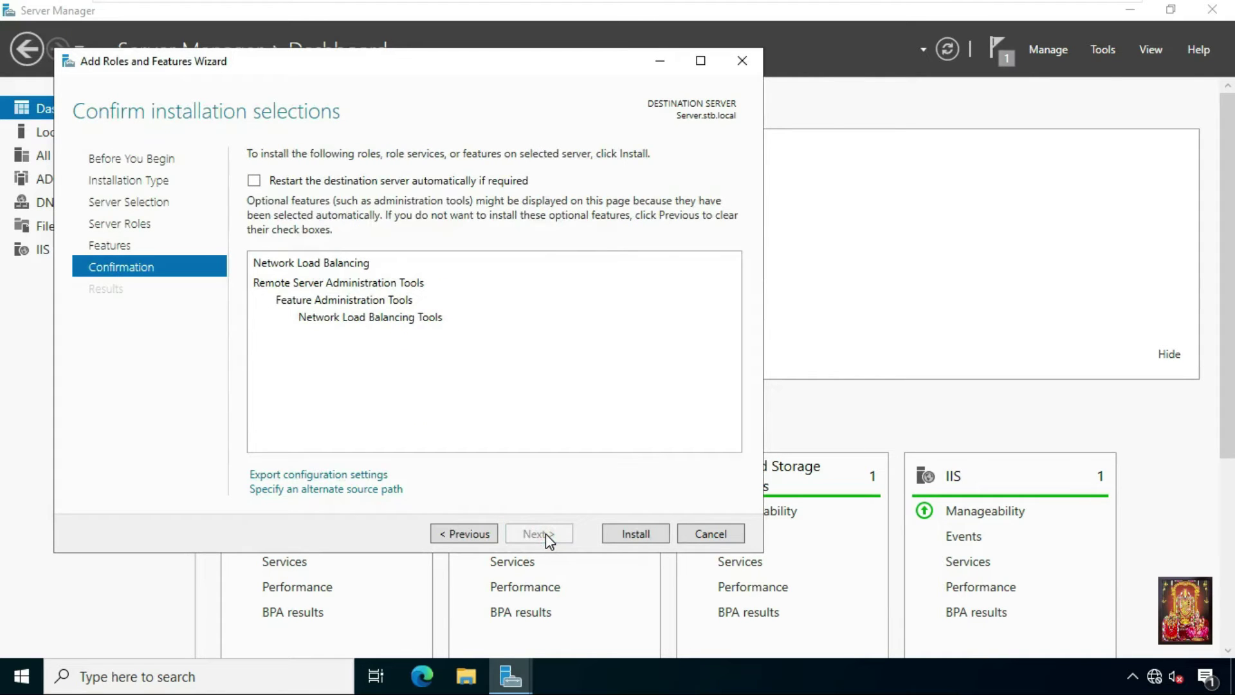
- Allow automatic restart of Server.stb.local if required and start the Network Load Balancing installation
click(254, 181)
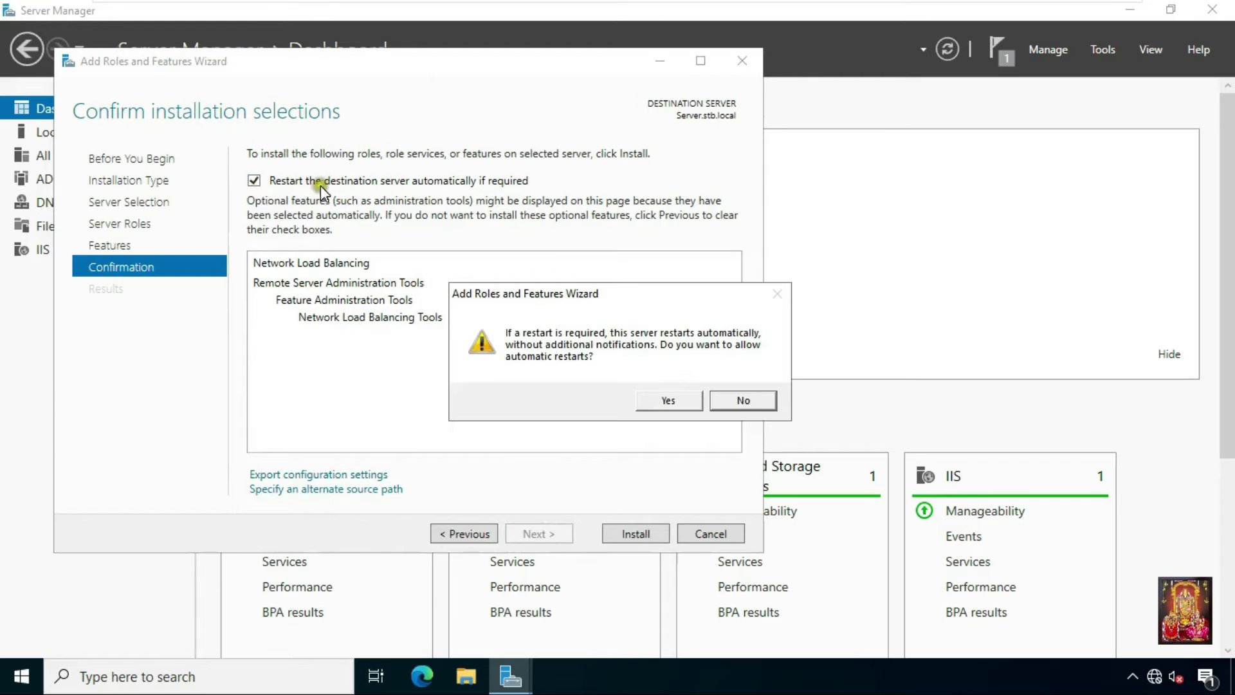
click(665, 400)
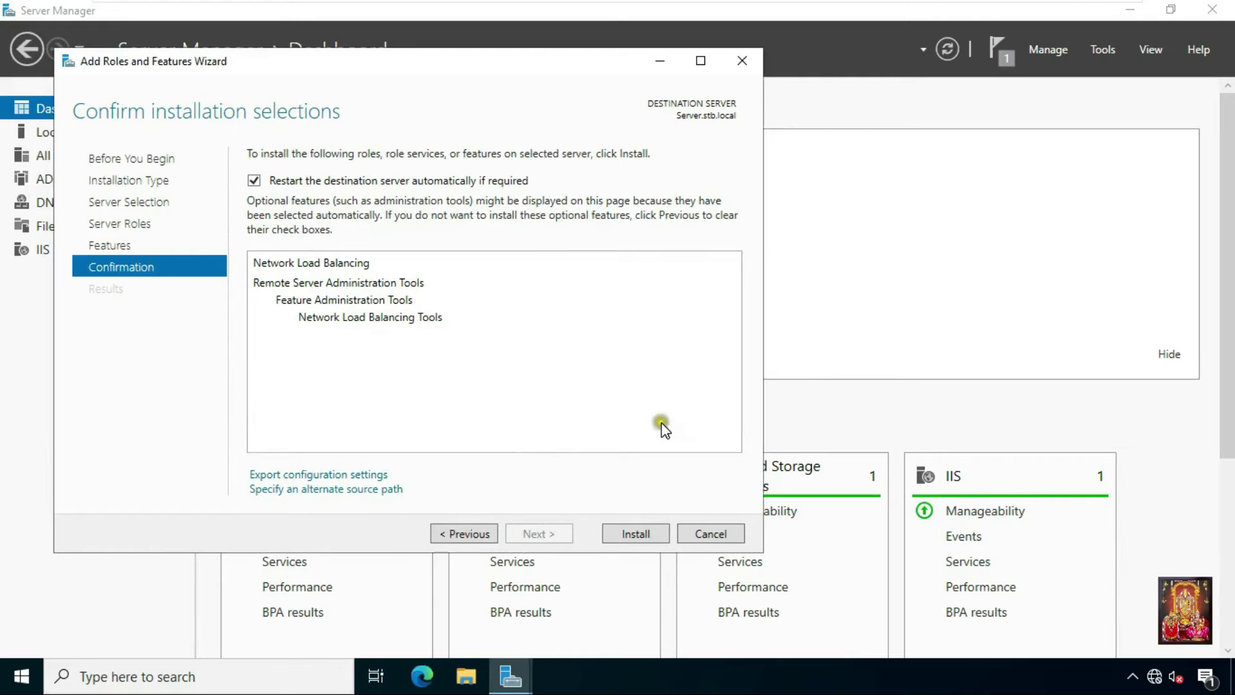
click(636, 534)
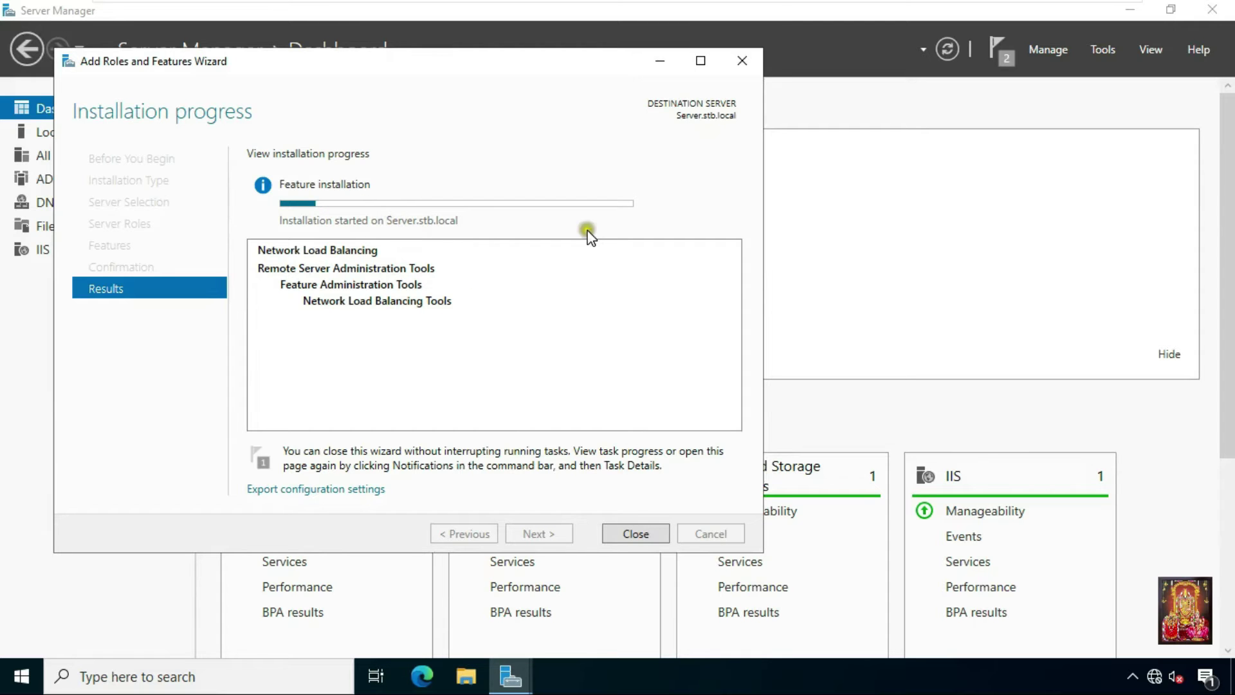
- Check the Network Load Balancing installation on Server2 and Server, and close the installation wizard on each machine
click(780, 14)
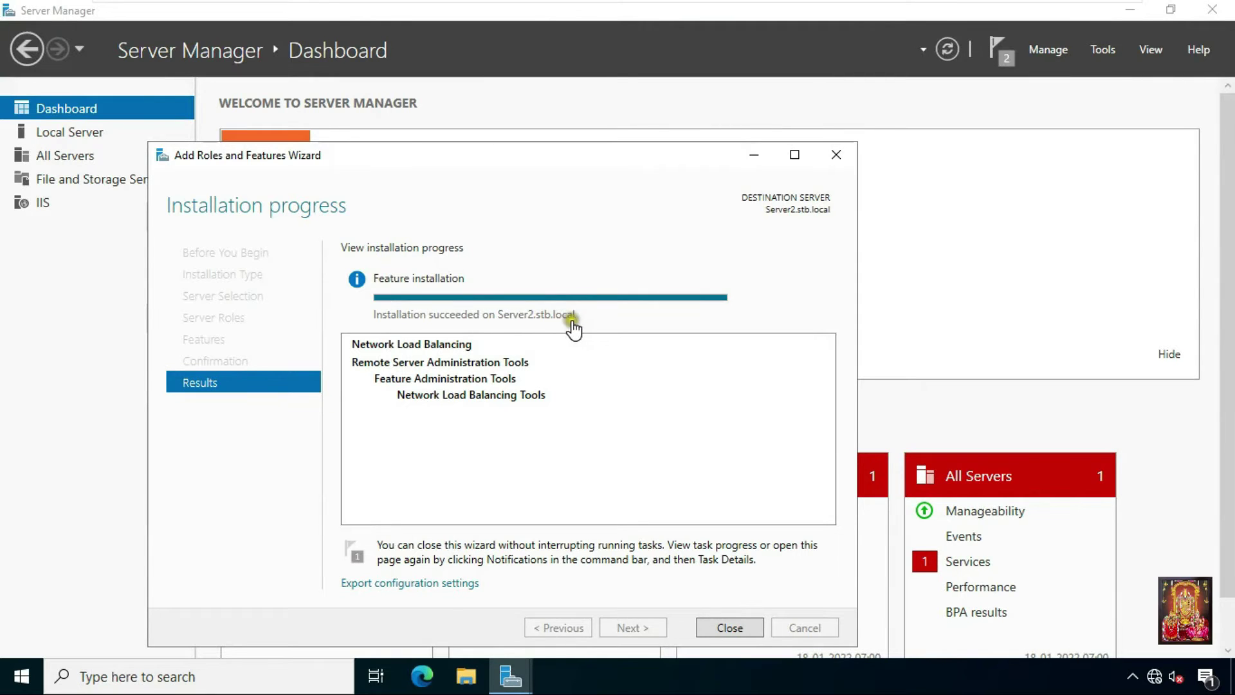
click(727, 628)
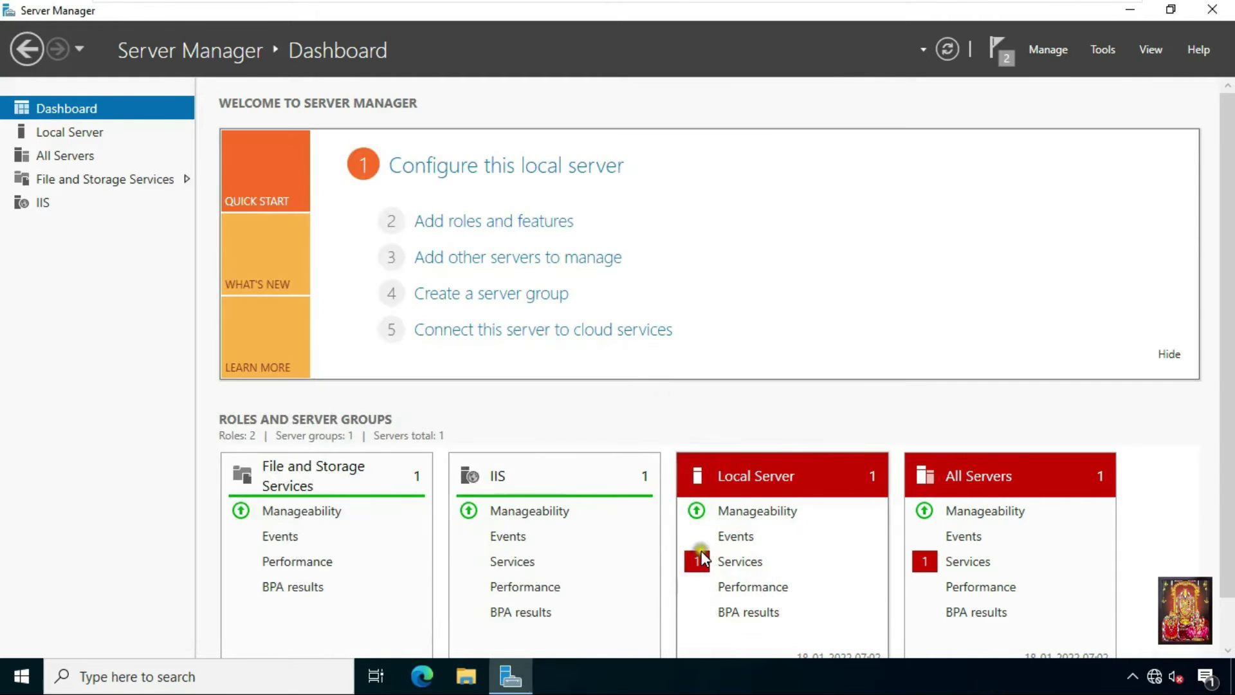
click(685, 12)
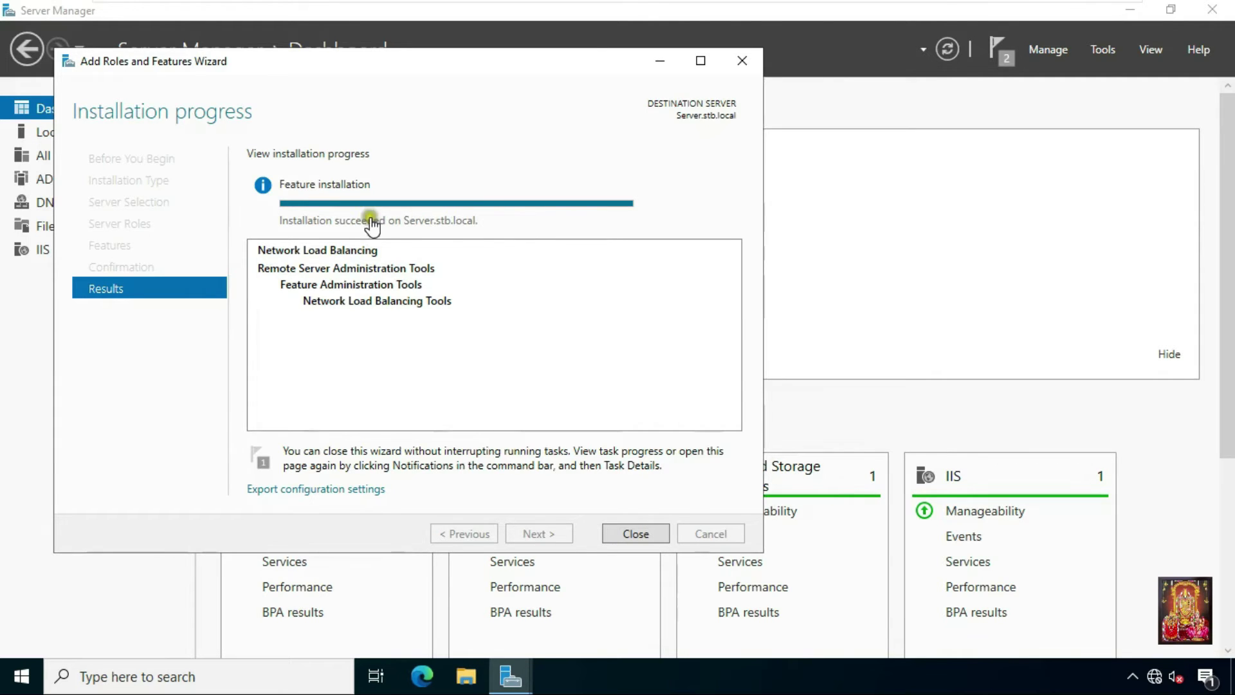
click(640, 534)
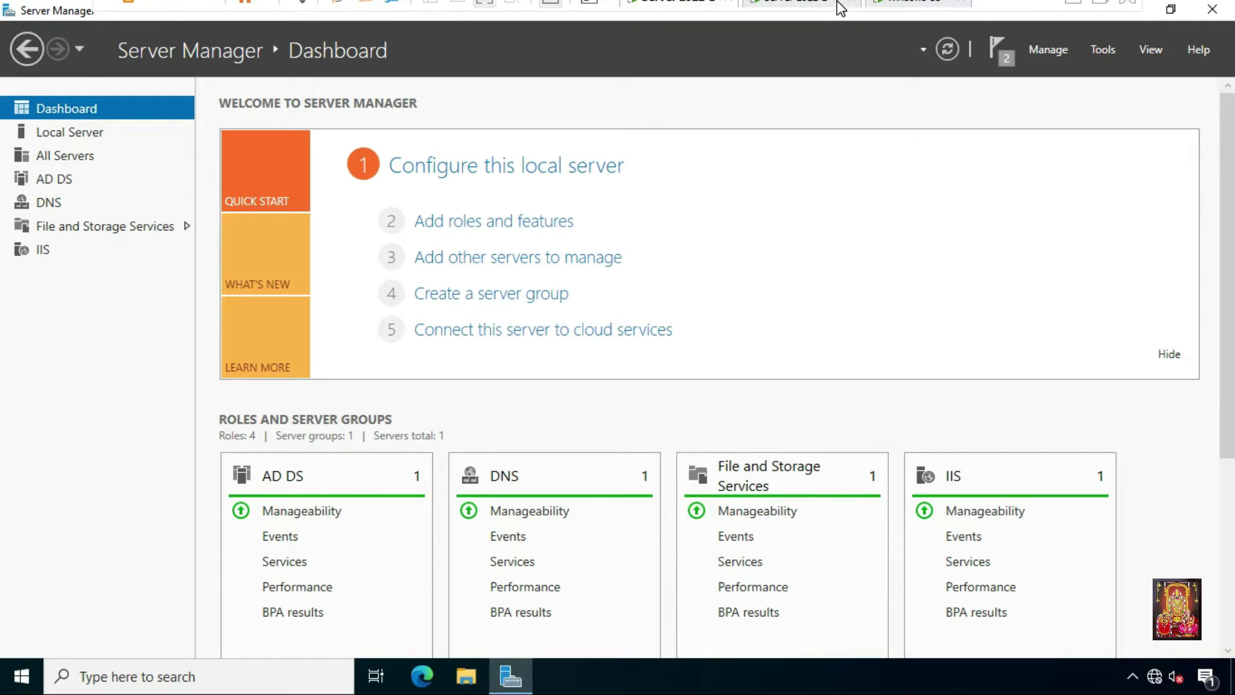
- Switch back to Server2 and open Network Load Balancing Manager
click(816, 13)
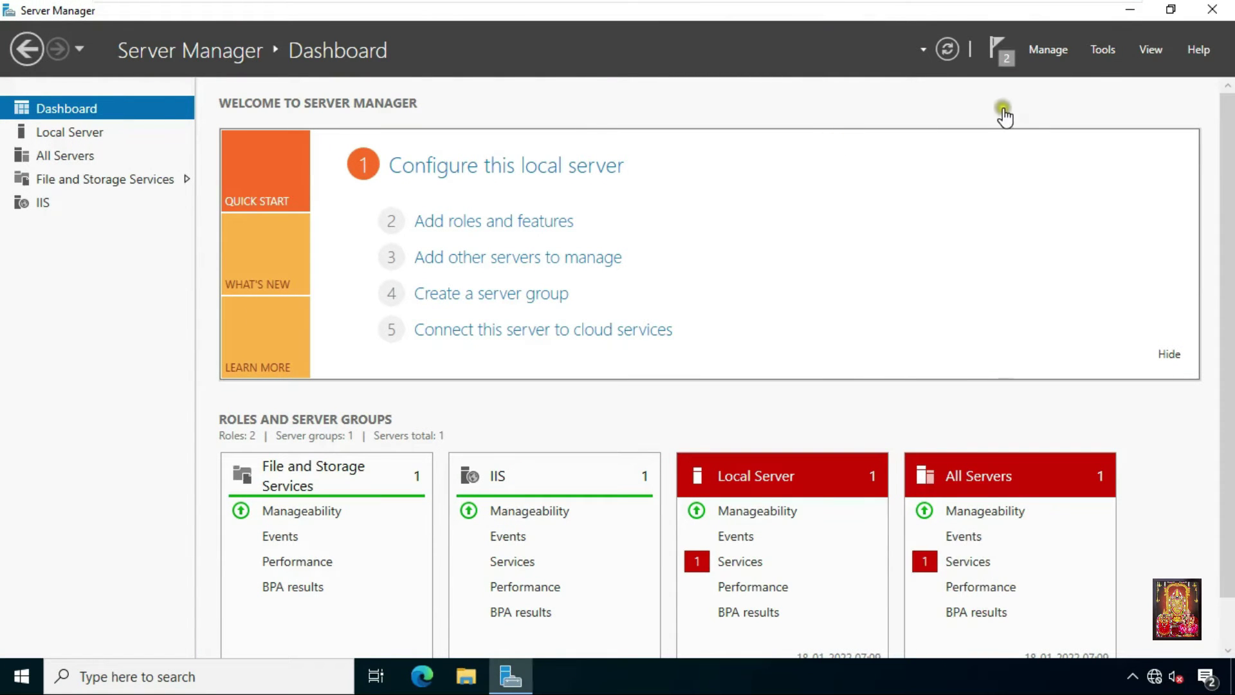
click(1103, 52)
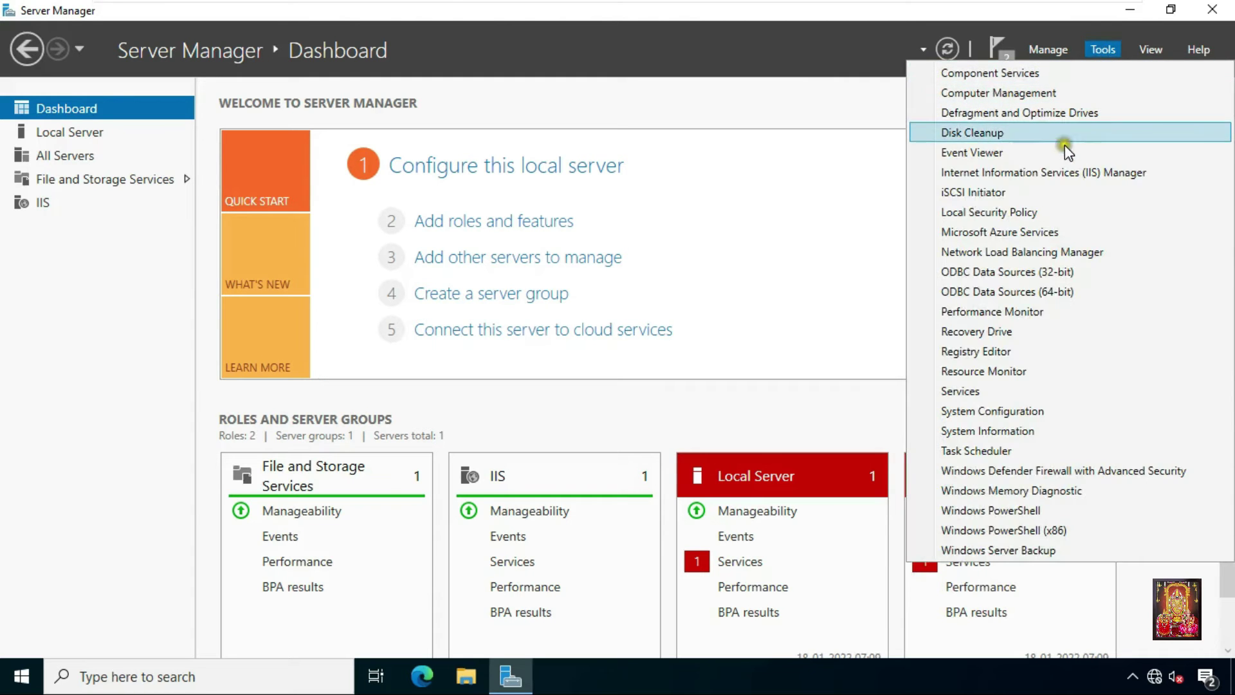
click(1086, 256)
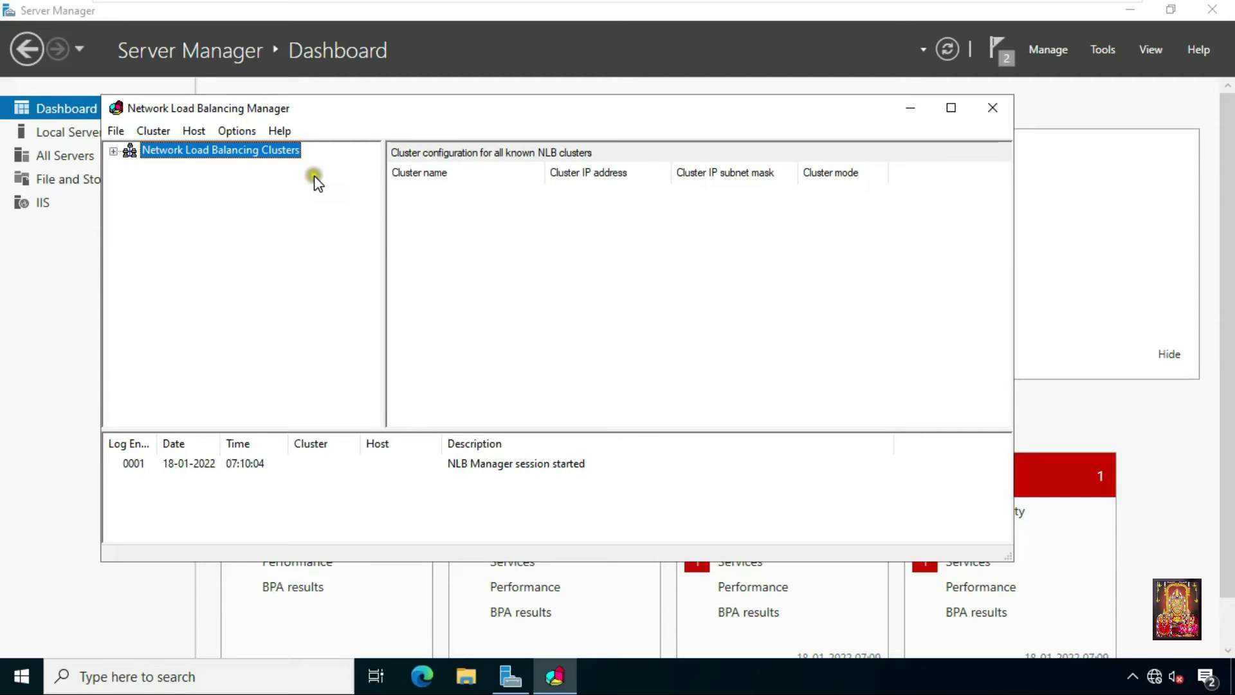
- Start a new cluster with host 172.16.0.1 on its LAN interface and accept the host parameters with priority 1
right_click(291, 153)
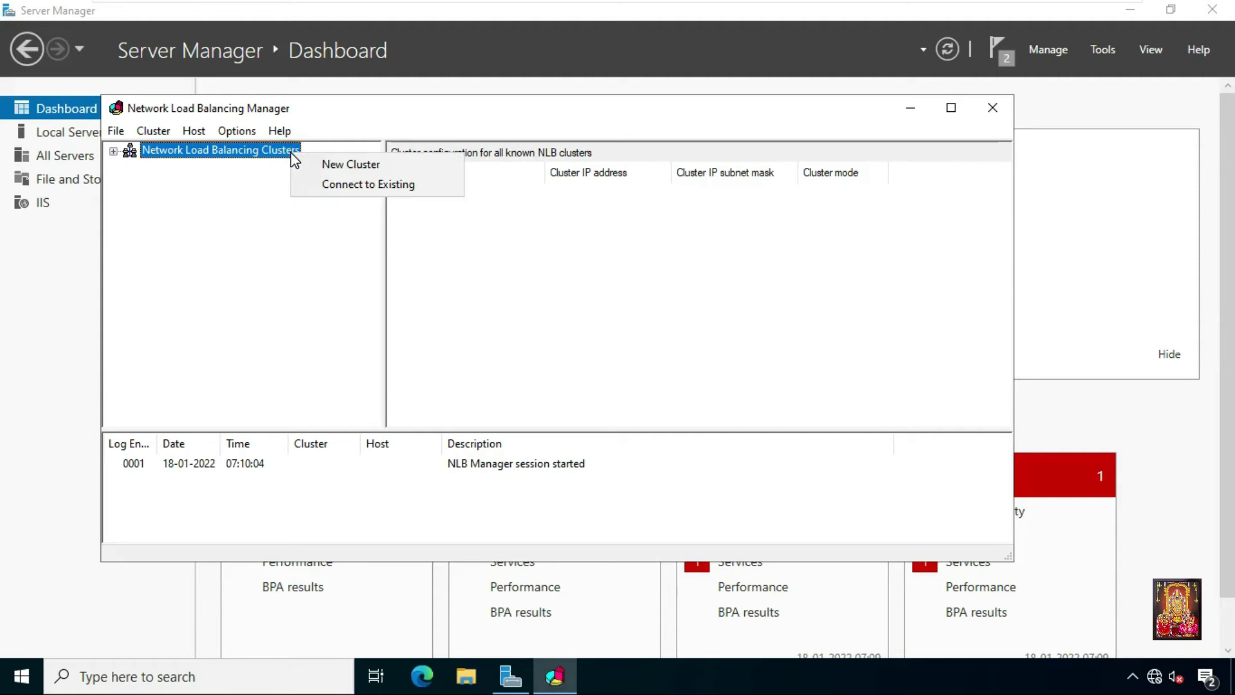
click(326, 164)
click(438, 203)
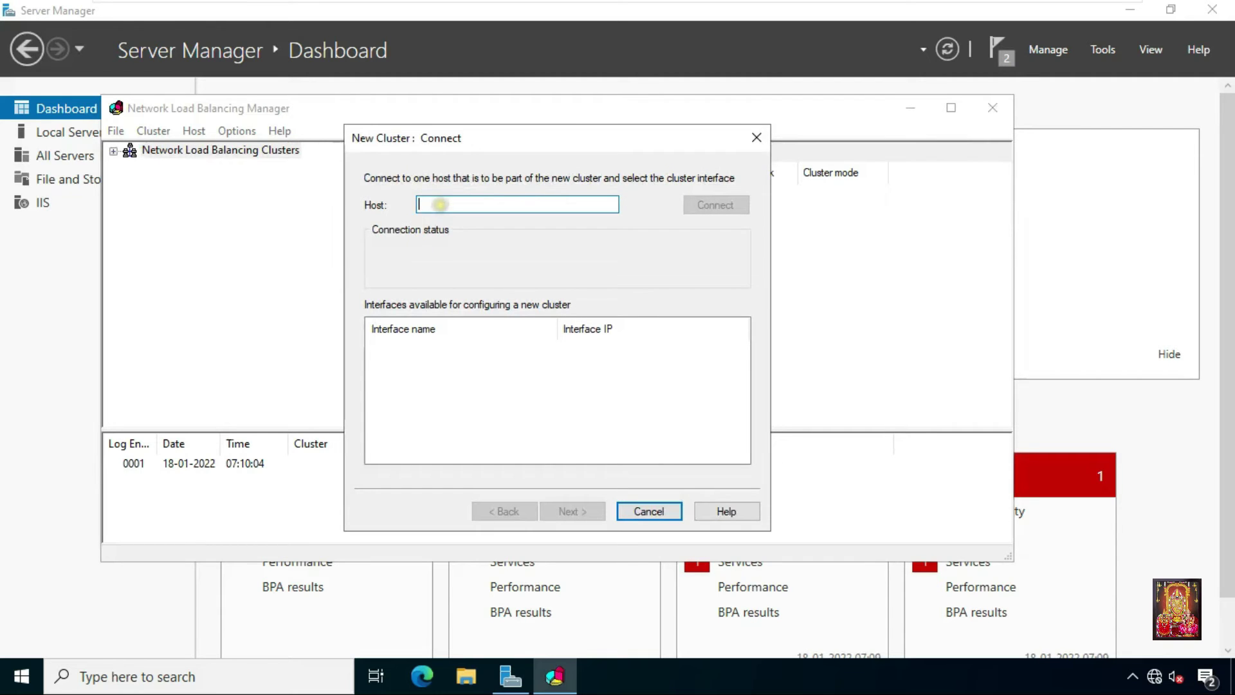
text(17)
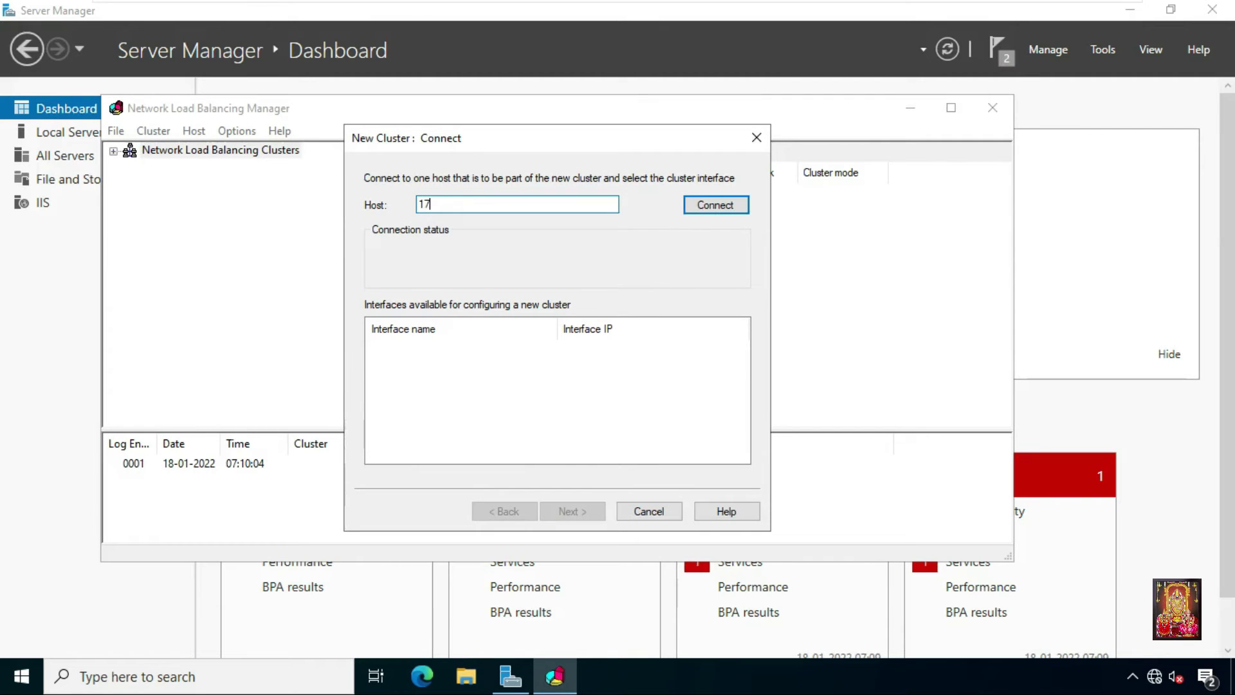
text(6.0.1)
click(720, 204)
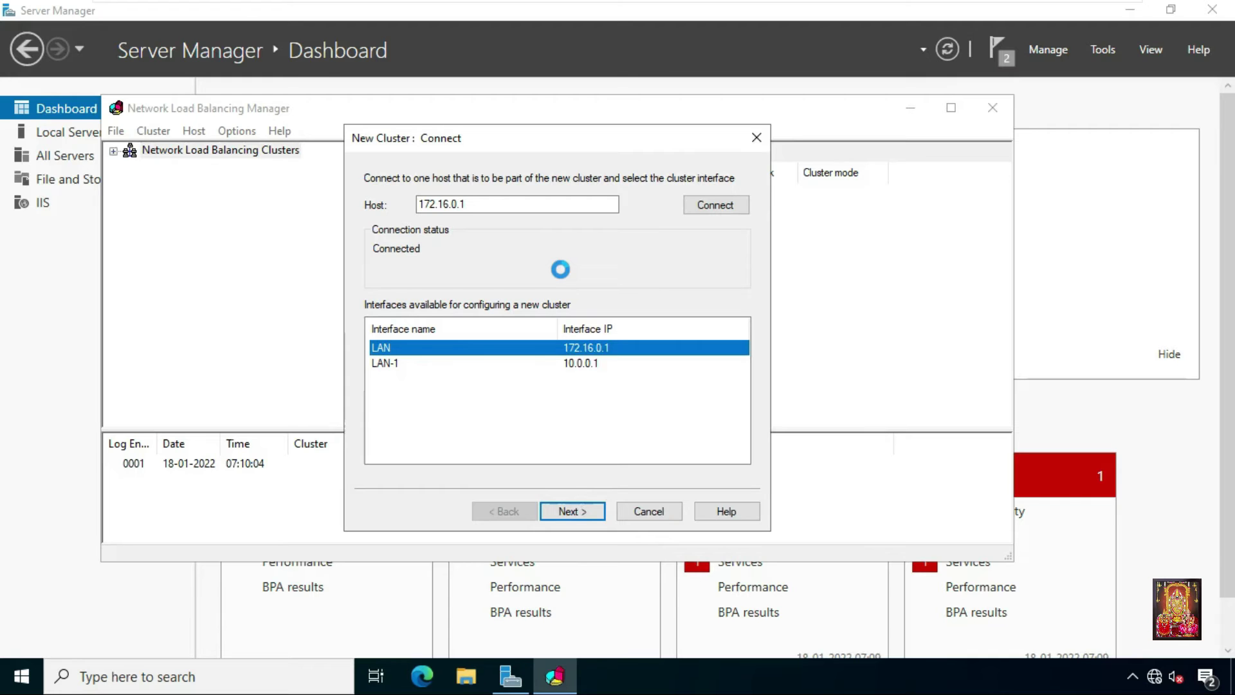
click(572, 512)
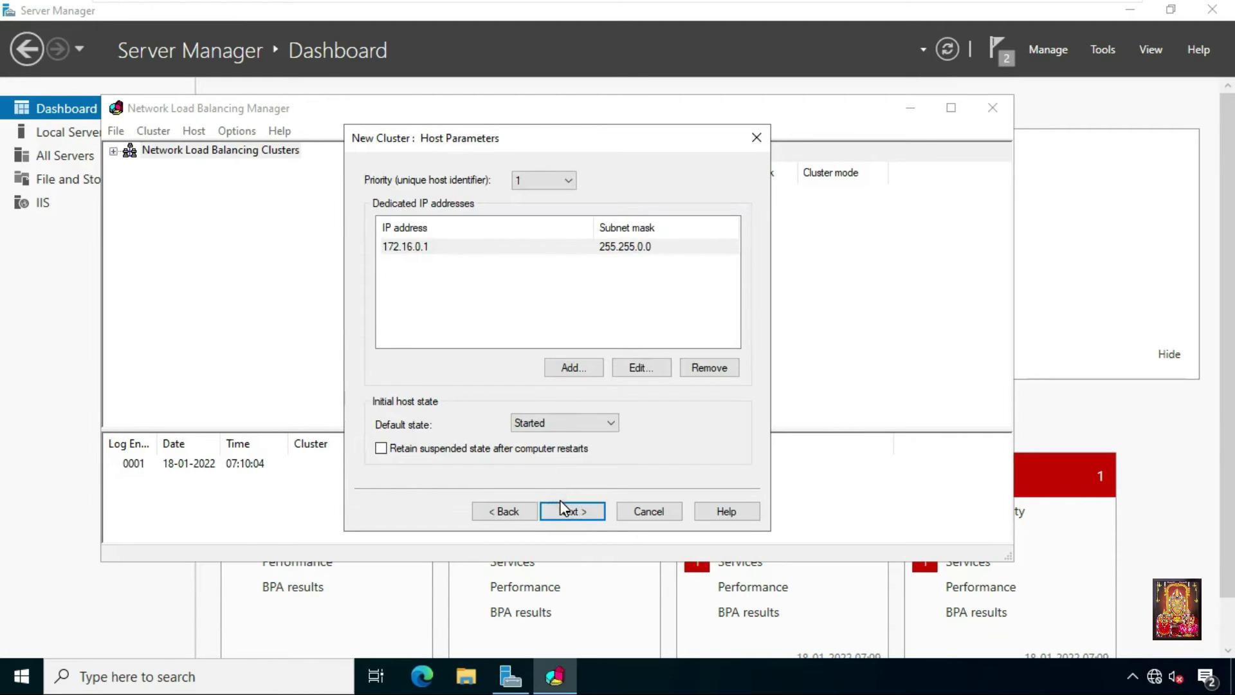
click(565, 513)
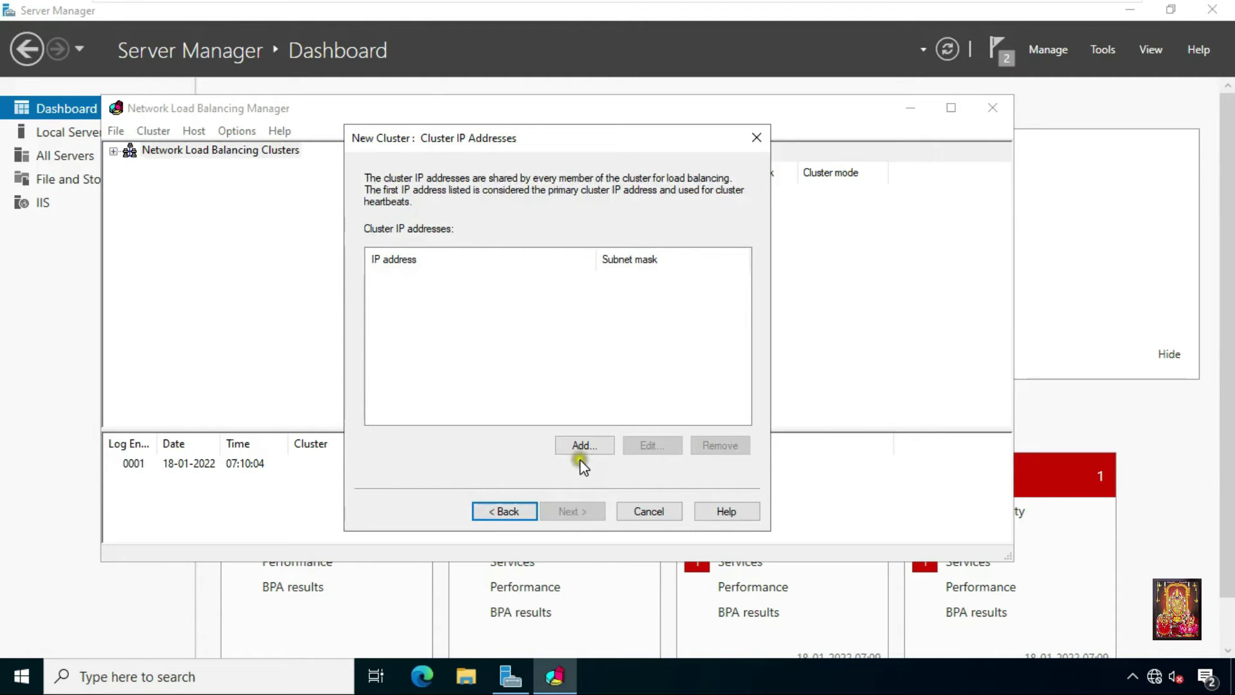
- Add the cluster IP address 172.16.0.150 with subnet mask 255.255.0.0 and proceed to the cluster parameters
click(585, 444)
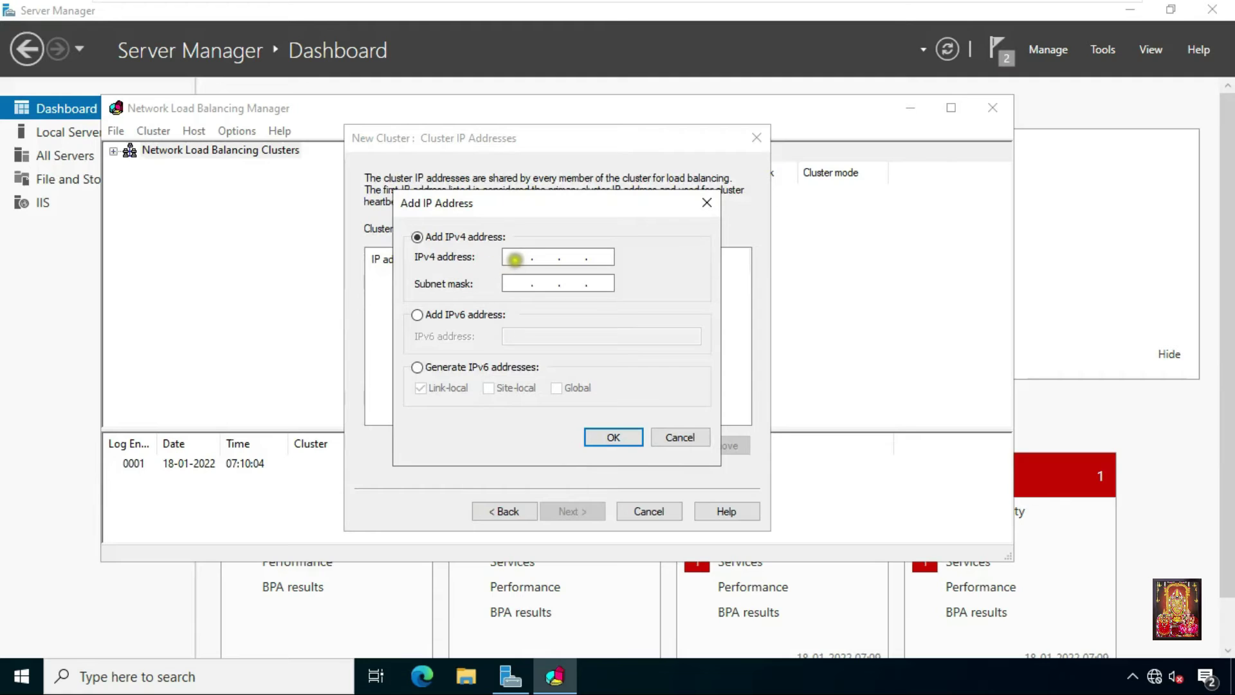
text(172.16.0.150)
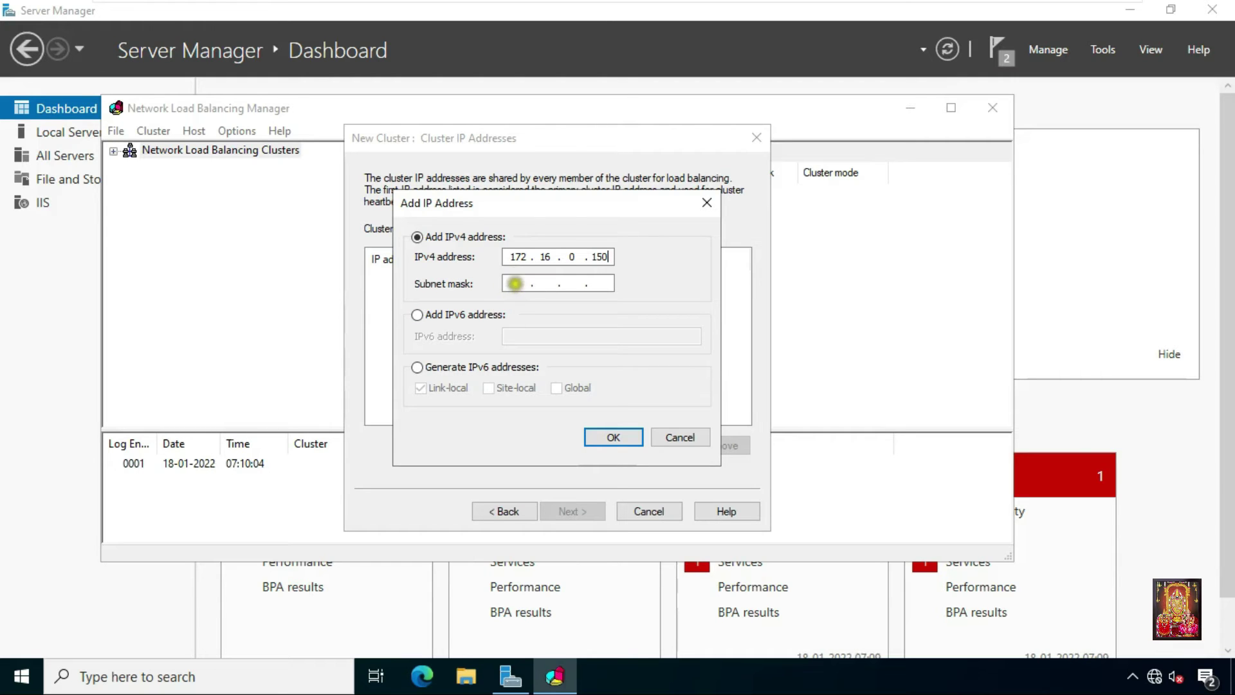
click(513, 283)
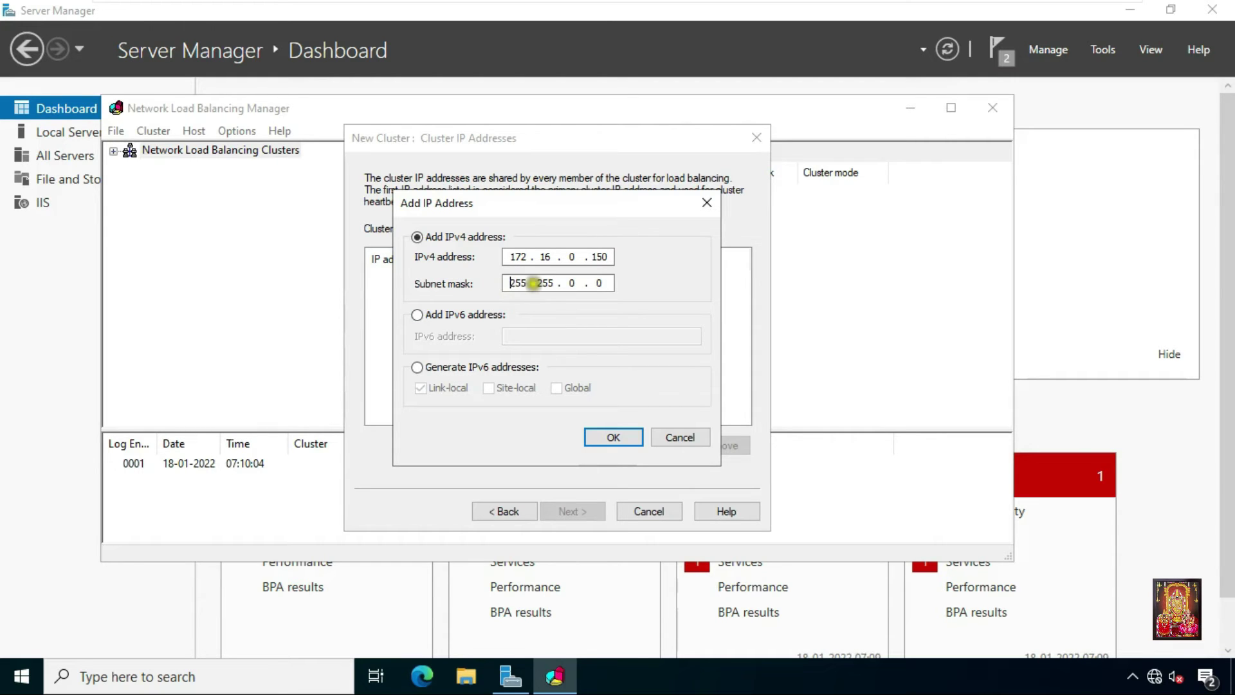
click(612, 437)
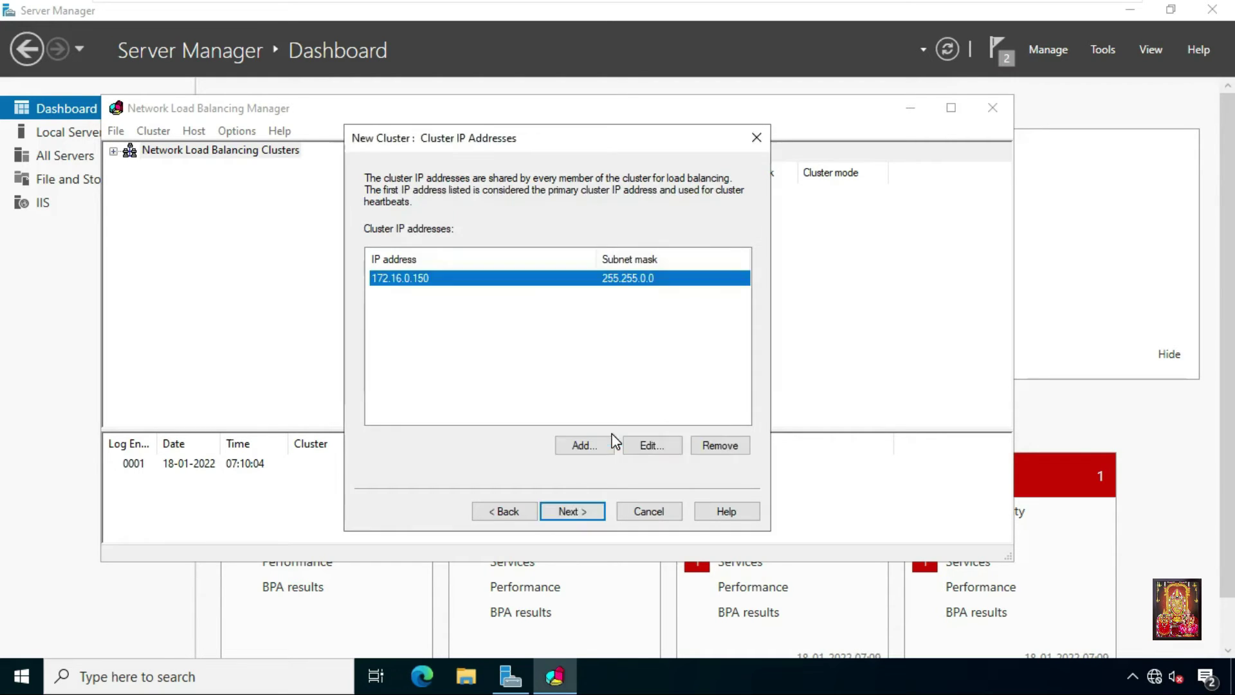
click(585, 513)
click(519, 248)
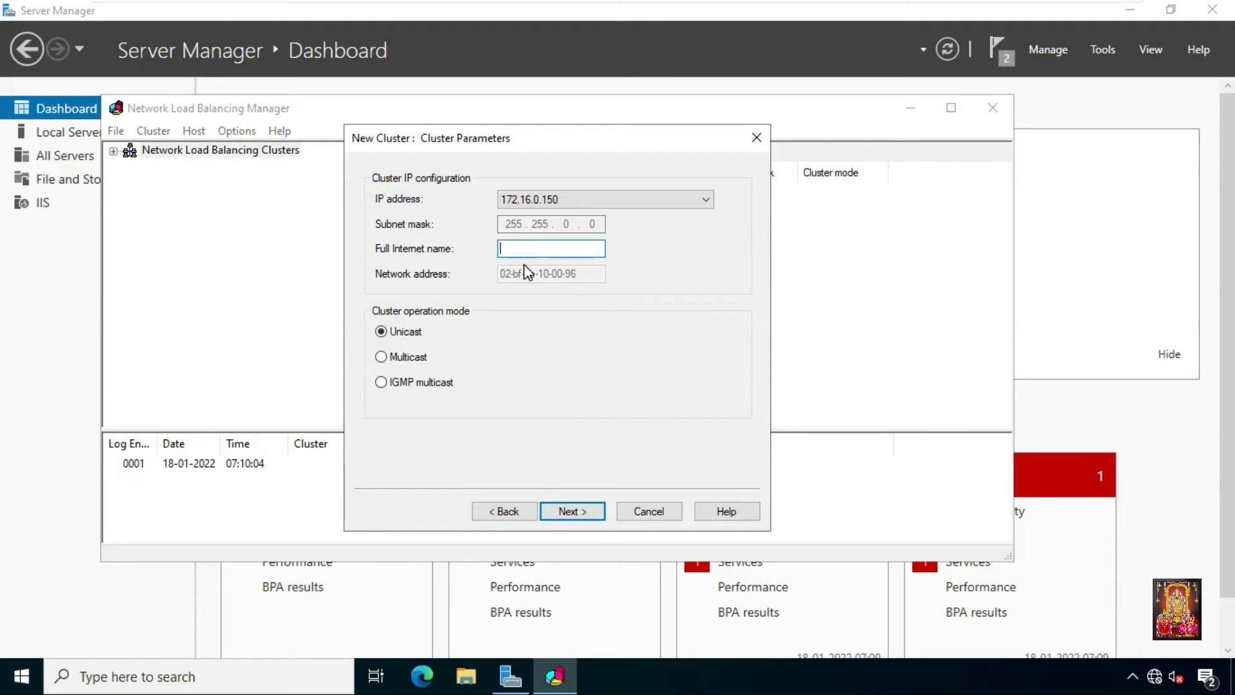
text(www.stb.local)
click(529, 249)
click(408, 358)
click(552, 421)
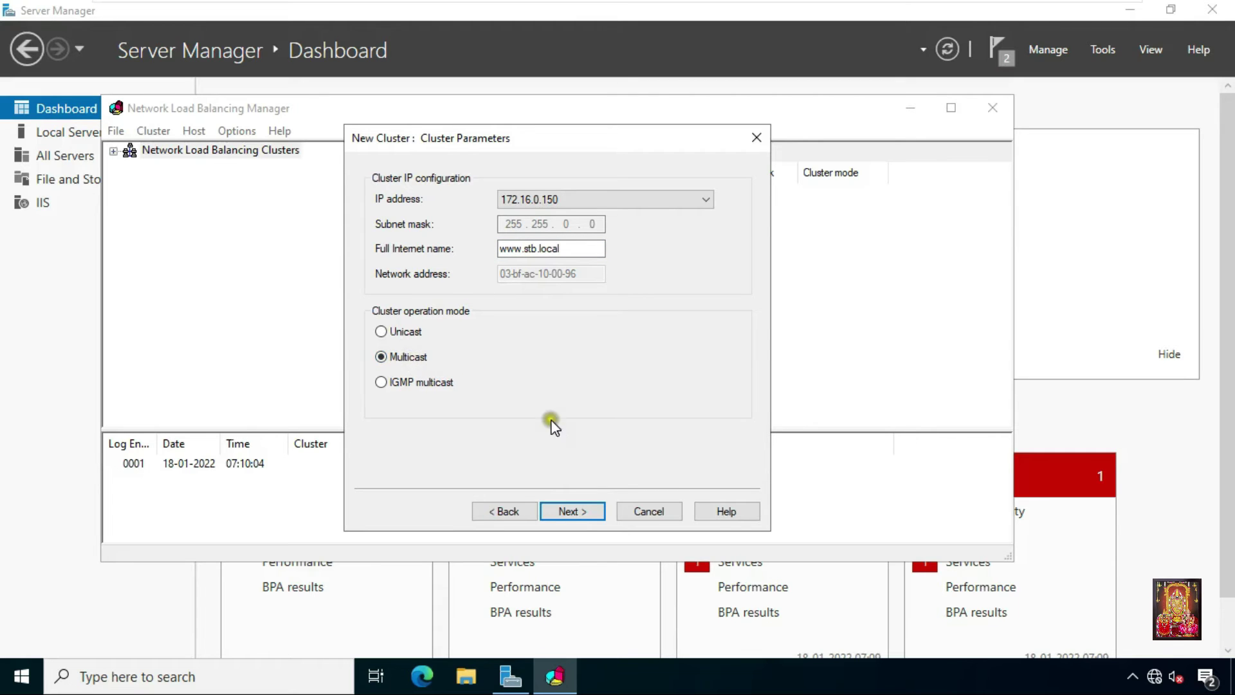
click(588, 515)
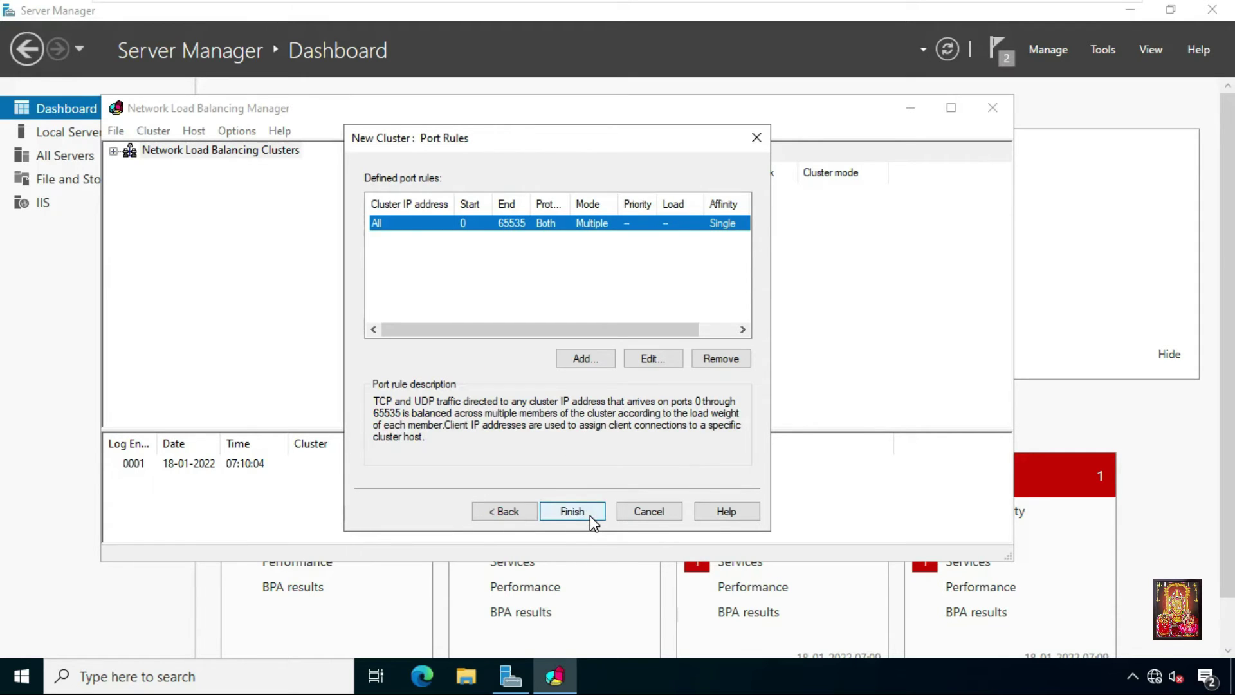
- Edit the default port rule to apply only to cluster IP 172.16.0.150 with a port range of 80 to 80
click(648, 360)
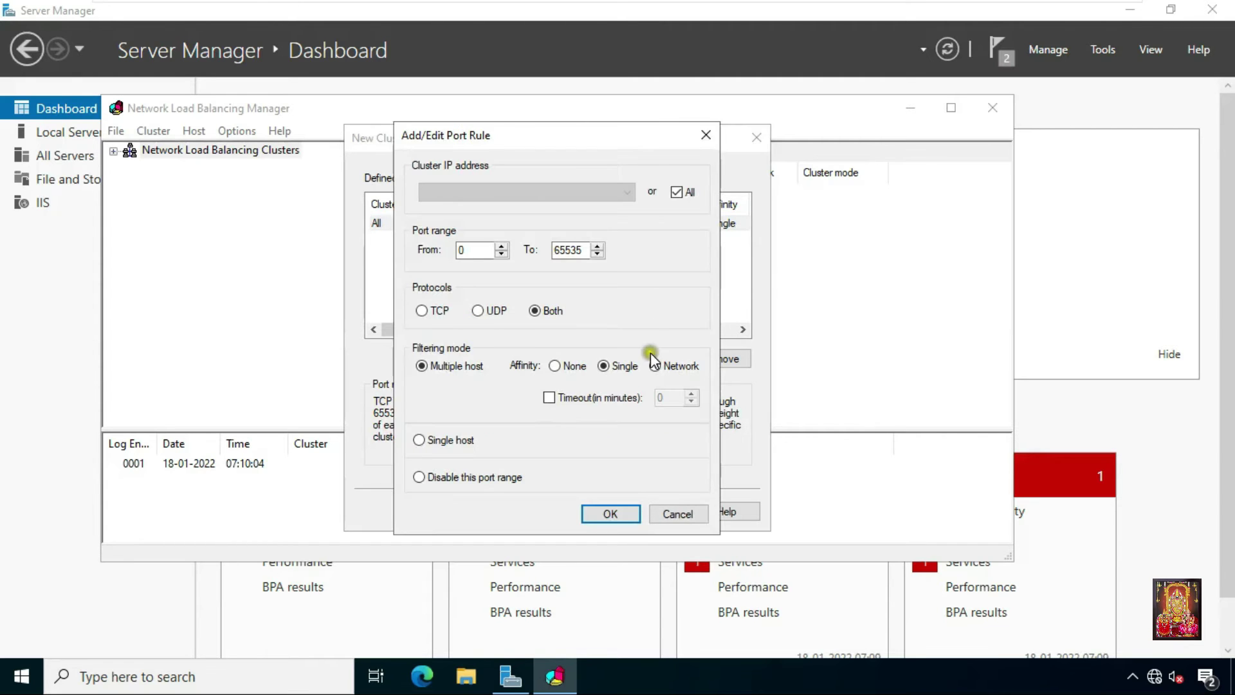
click(676, 192)
drag(485, 249, 442, 251)
text(80)
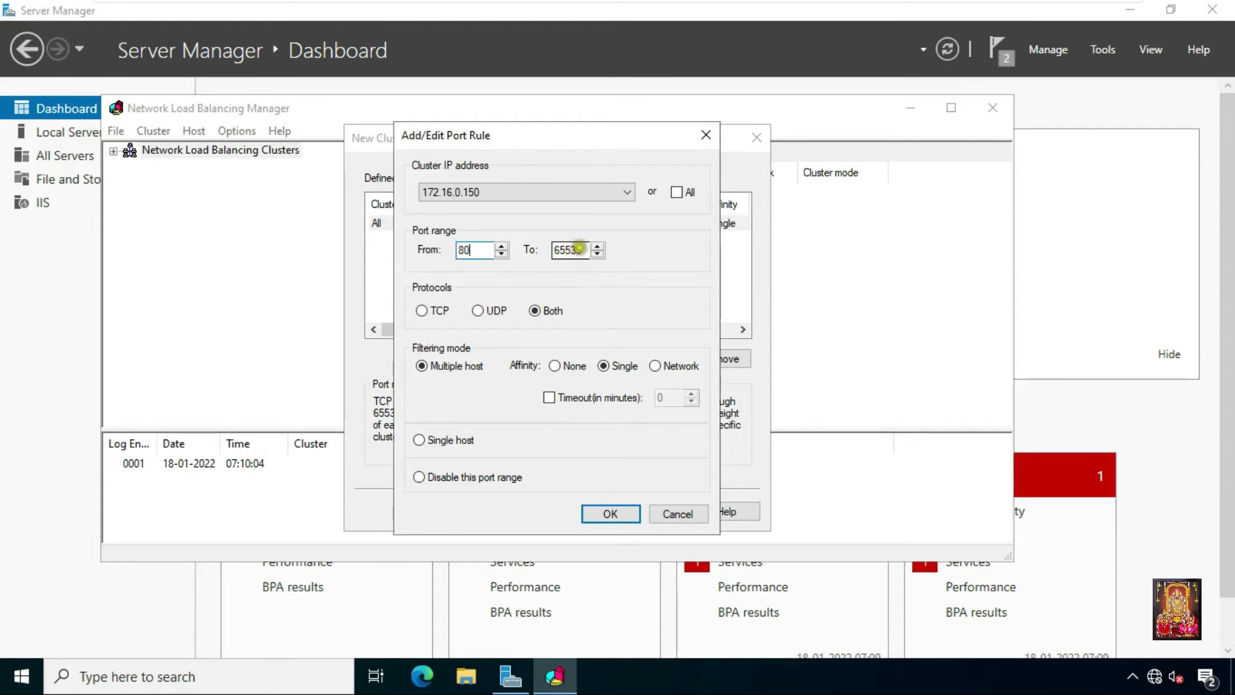
drag(587, 249, 554, 251)
text(80)
- Keep the rule on Both protocols with Multiple host filtering, set the affinity to None, and finish creating the cluster
click(532, 312)
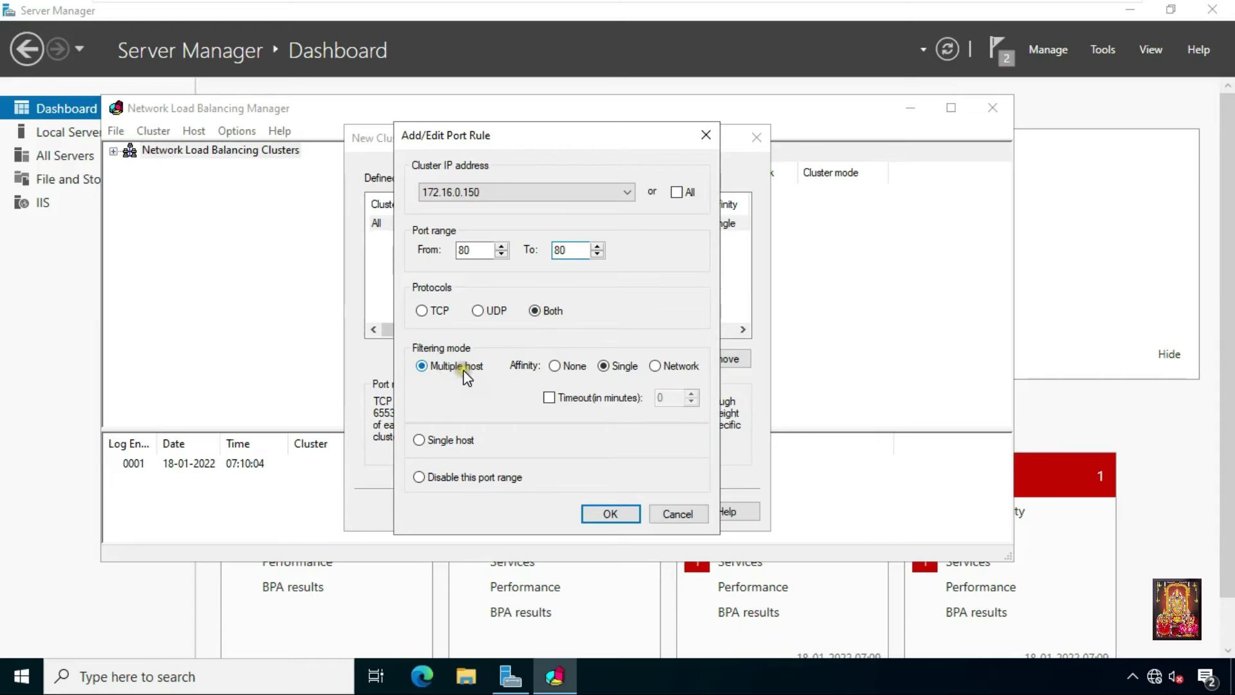
click(555, 367)
click(612, 513)
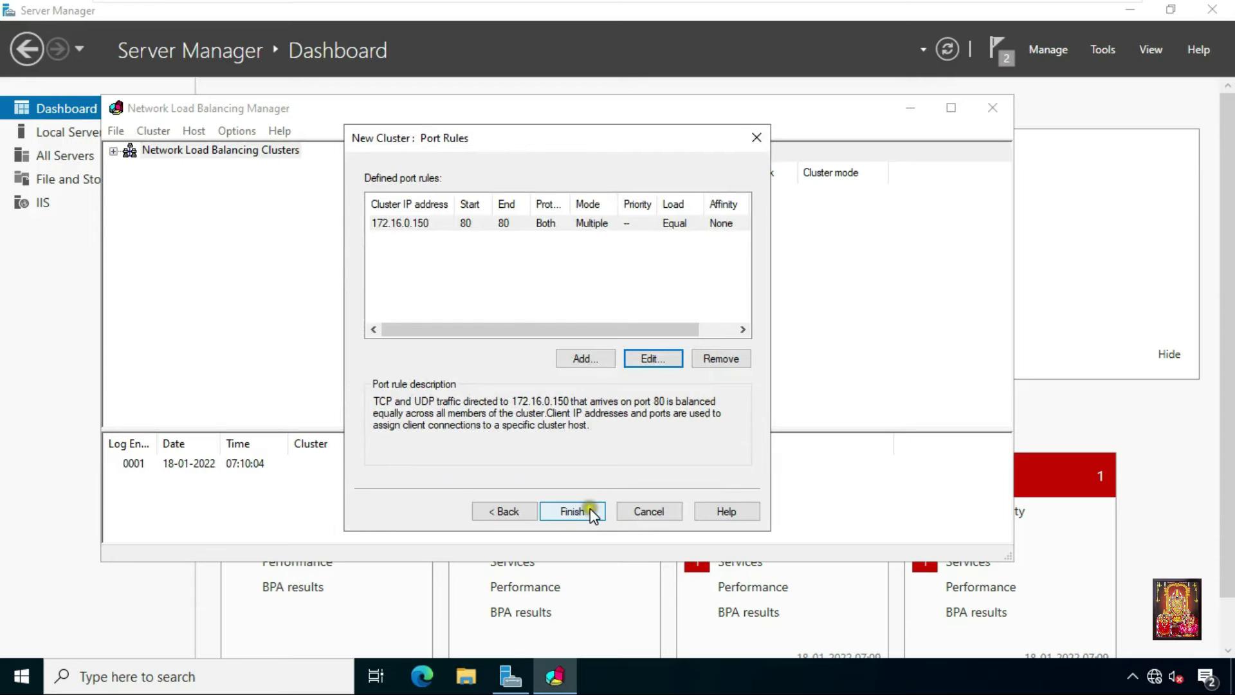
click(590, 510)
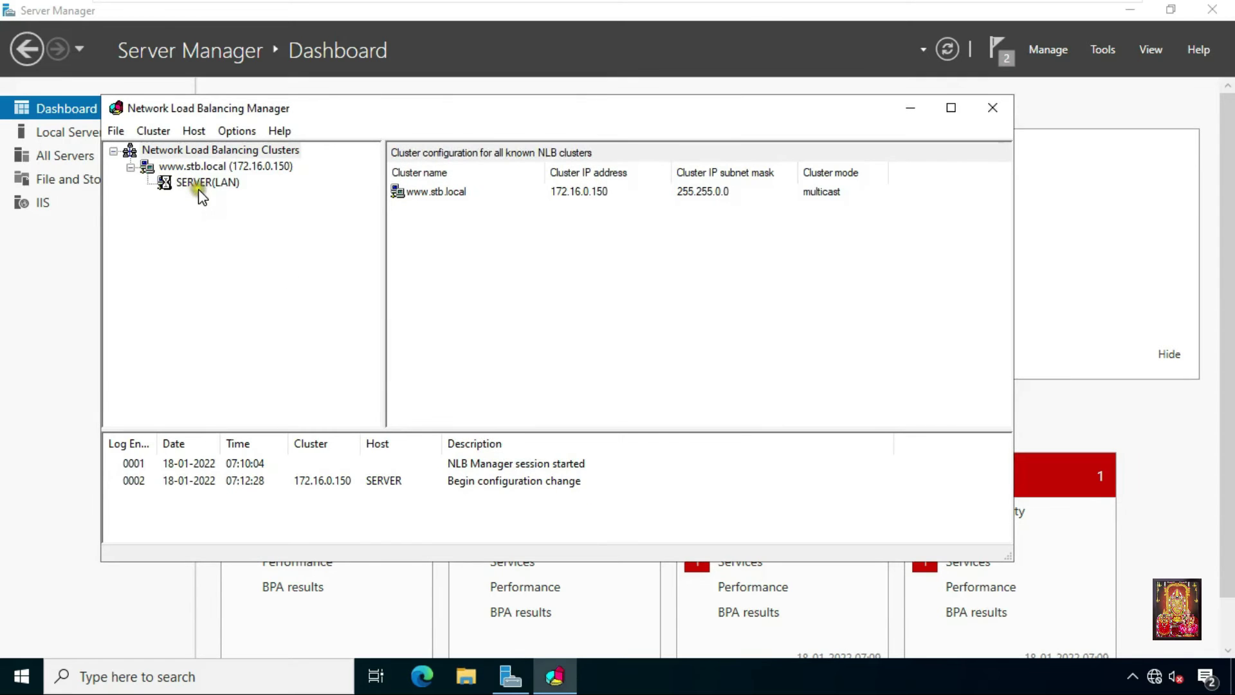
- Switch to the Server 2022-1 machine, open DNS Manager and expand the Forward Lookup Zones
mouse_move(786, 8)
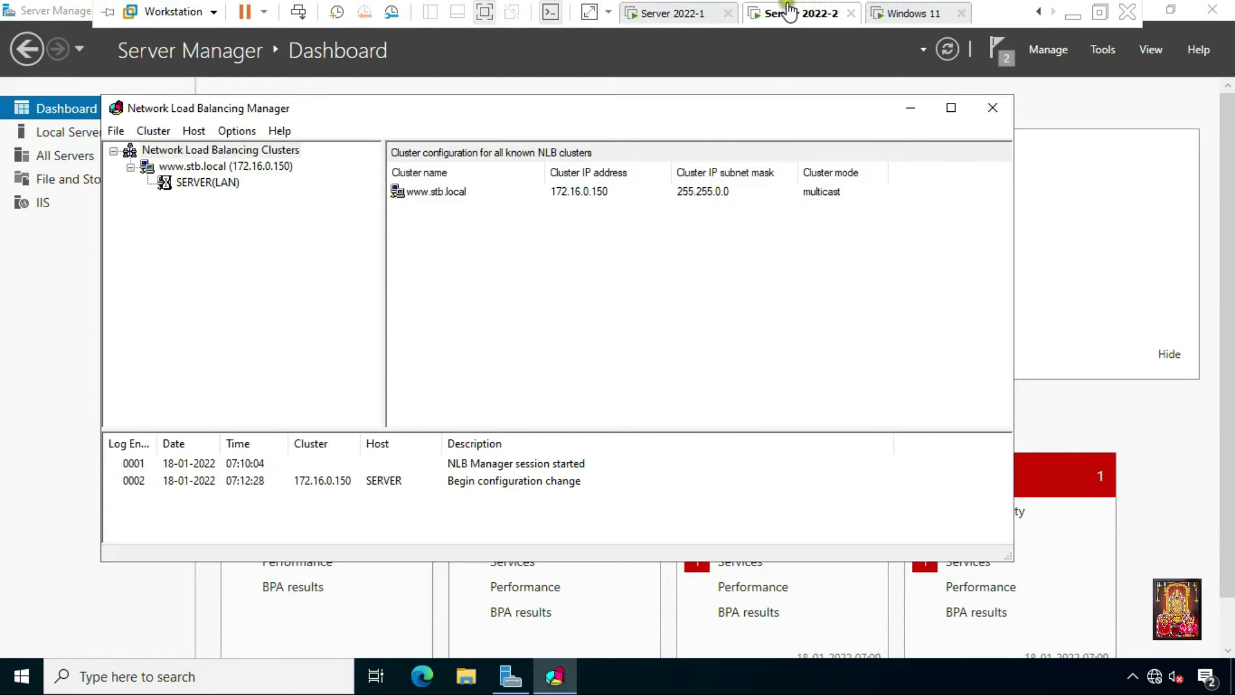
click(699, 19)
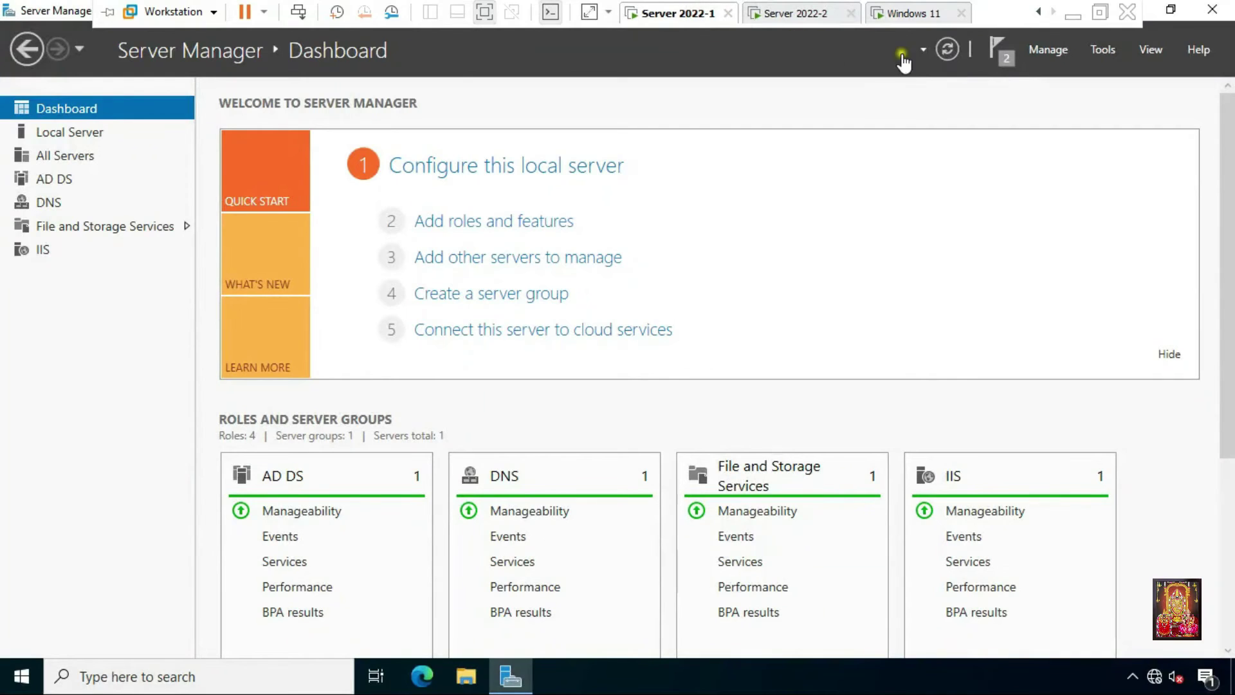
click(1101, 51)
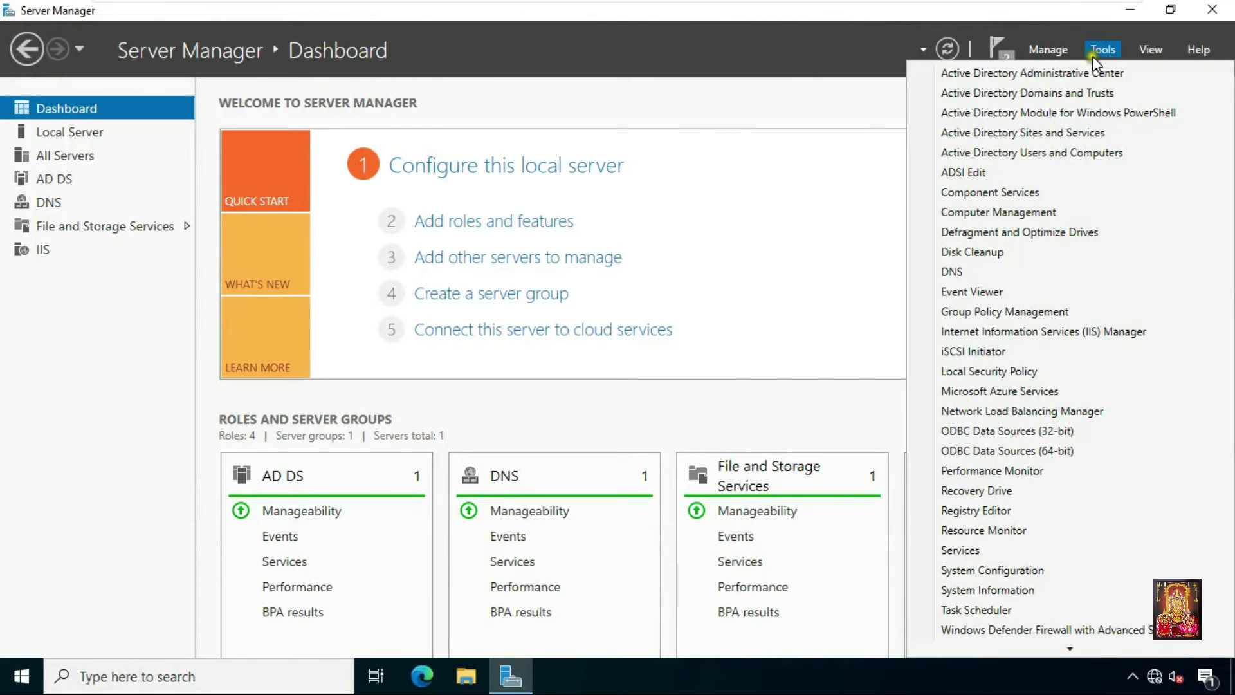
click(952, 269)
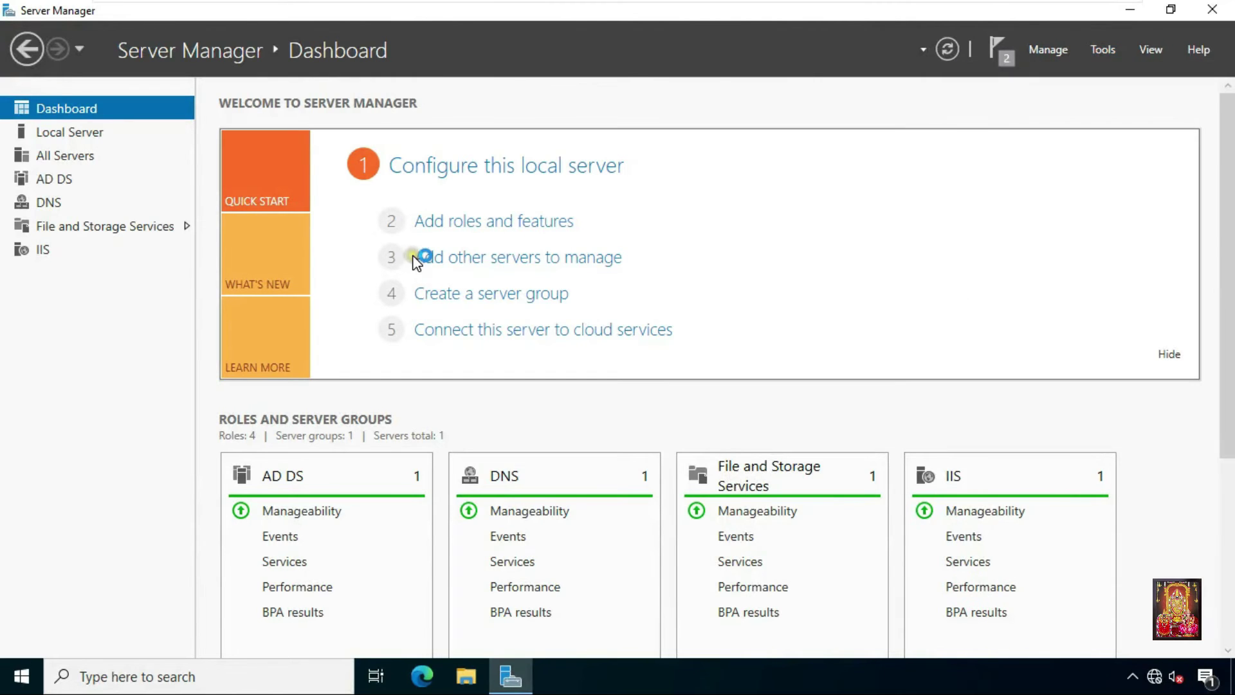
click(75, 159)
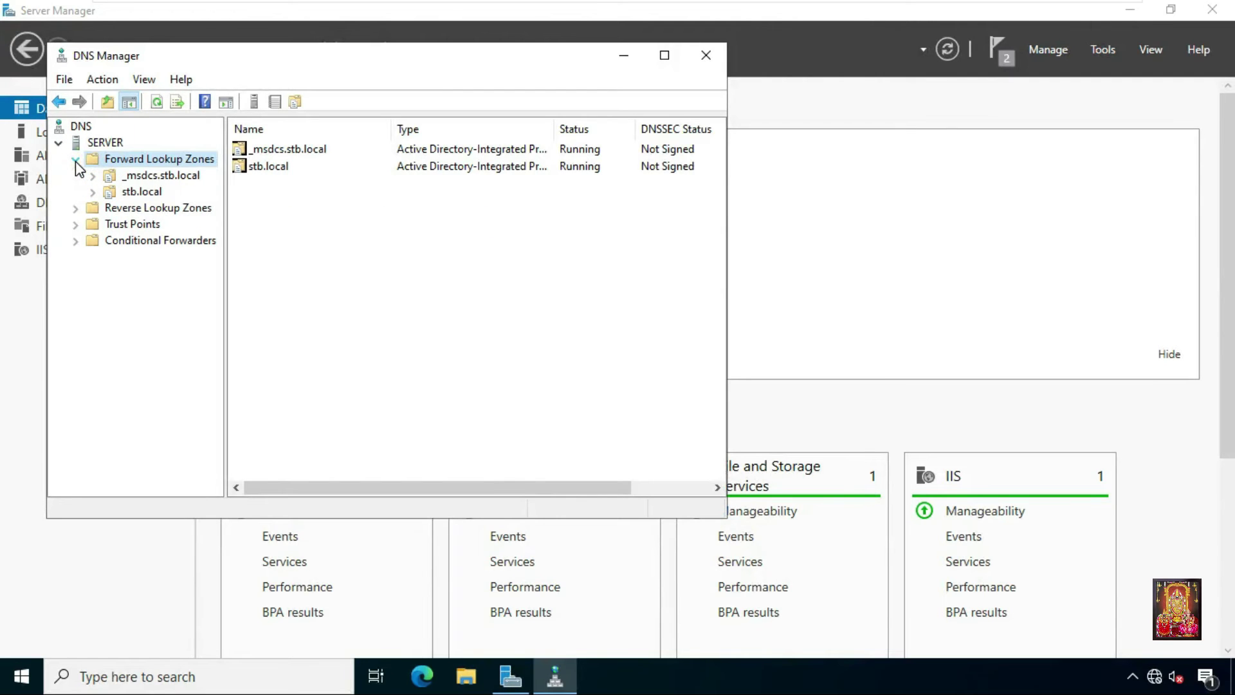
- Add a host (A) record named www with IP address 172.16.0.150 to the stb.local zone
click(151, 192)
right_click(151, 193)
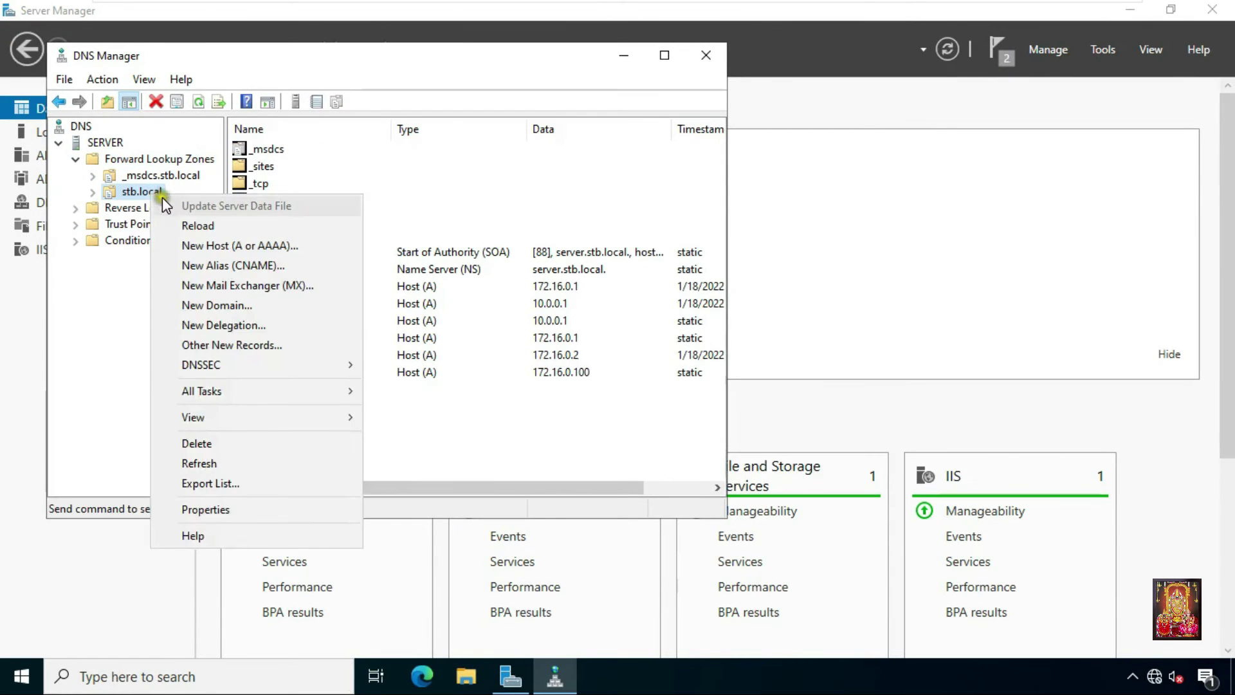
click(215, 245)
text(www)
click(265, 273)
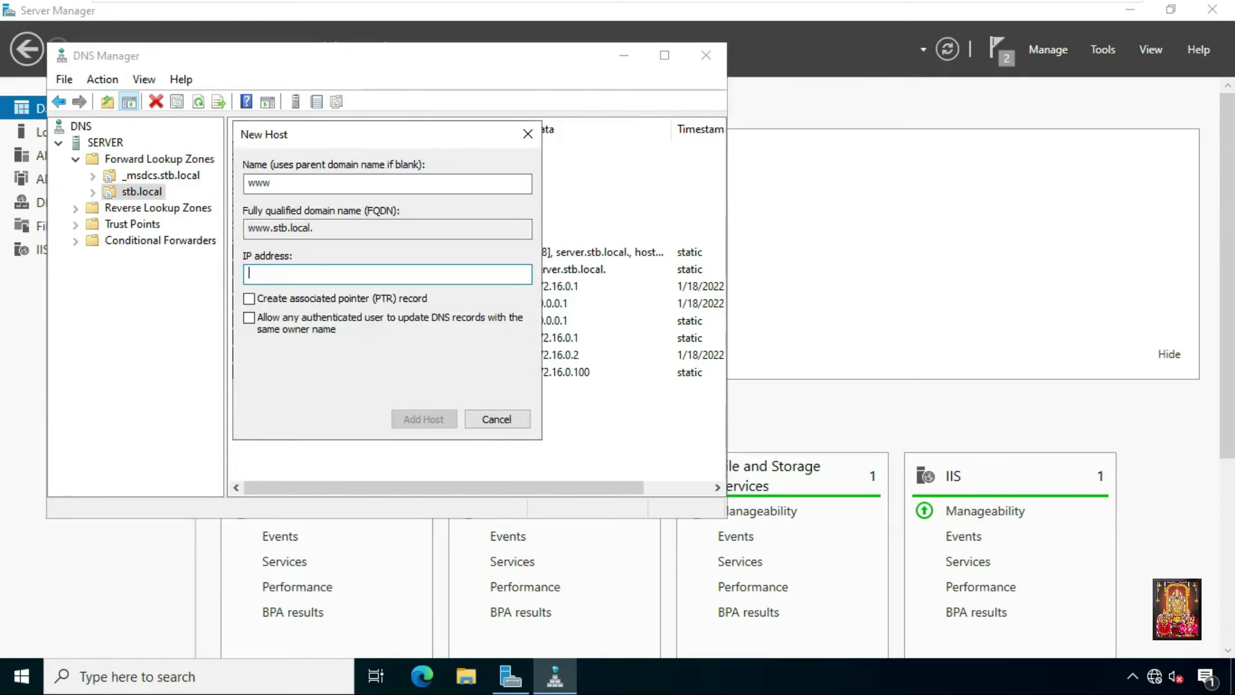
text(172.16.0.150)
click(415, 420)
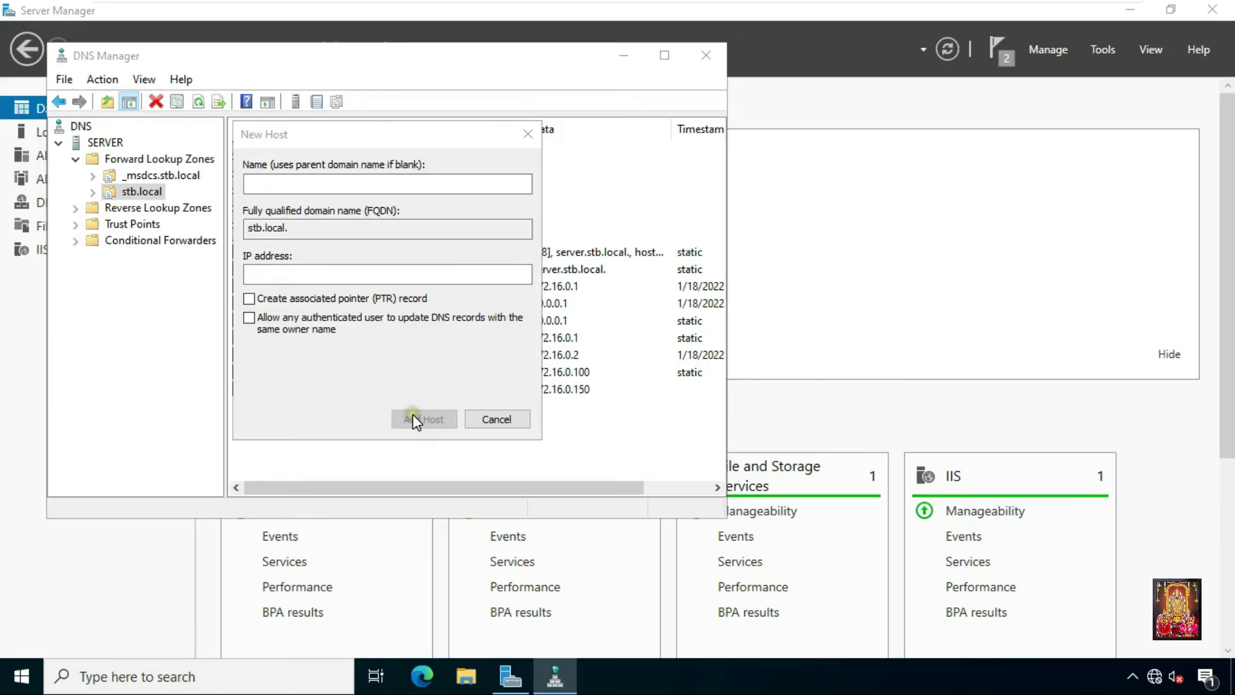
click(750, 404)
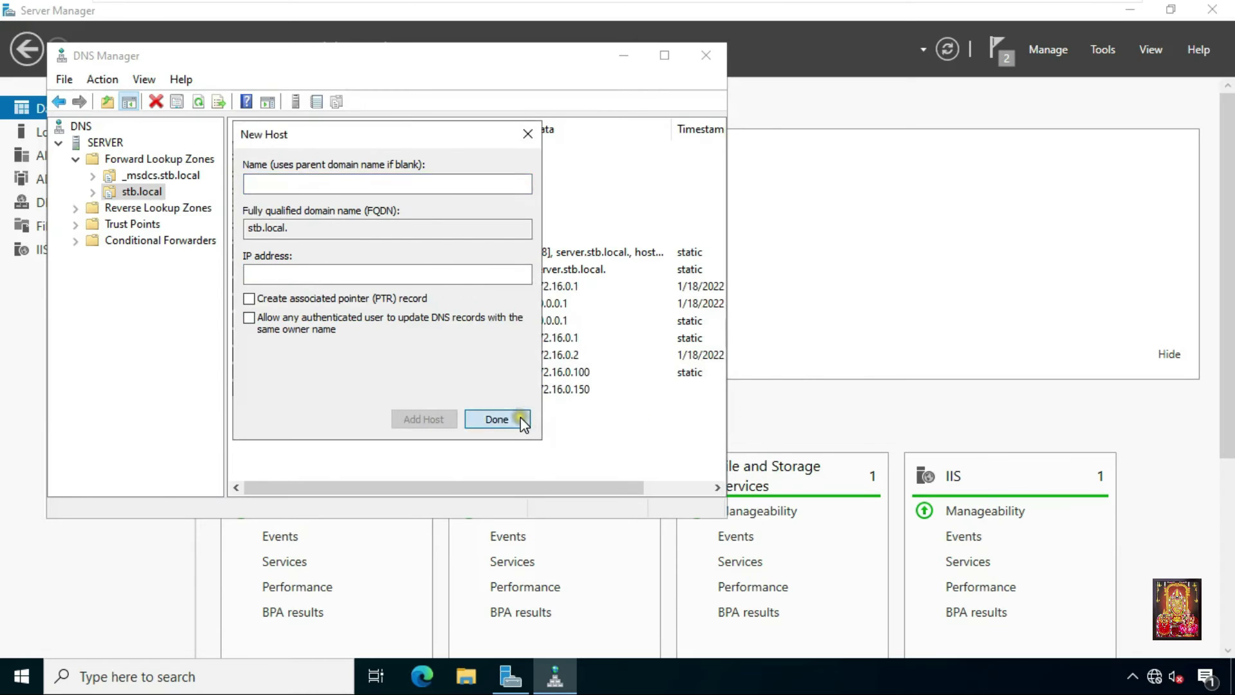
click(522, 420)
- Check the new www record, reload the stb.local zone and close DNS Manager
click(560, 389)
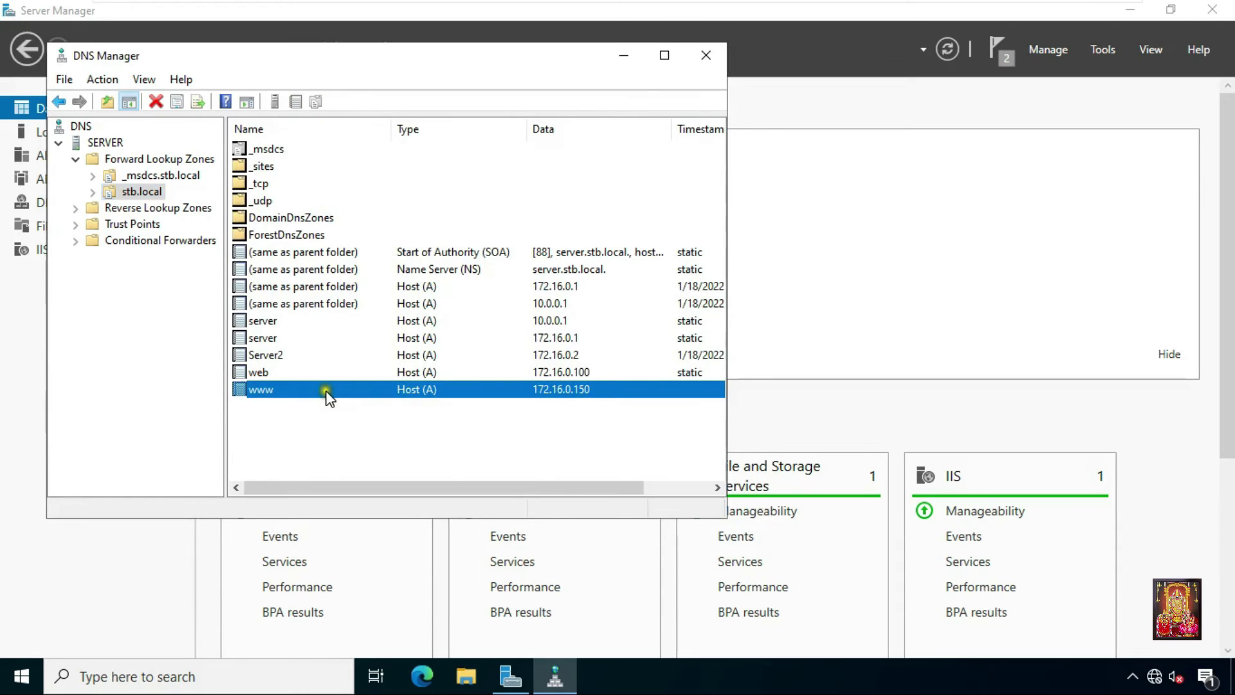
right_click(154, 191)
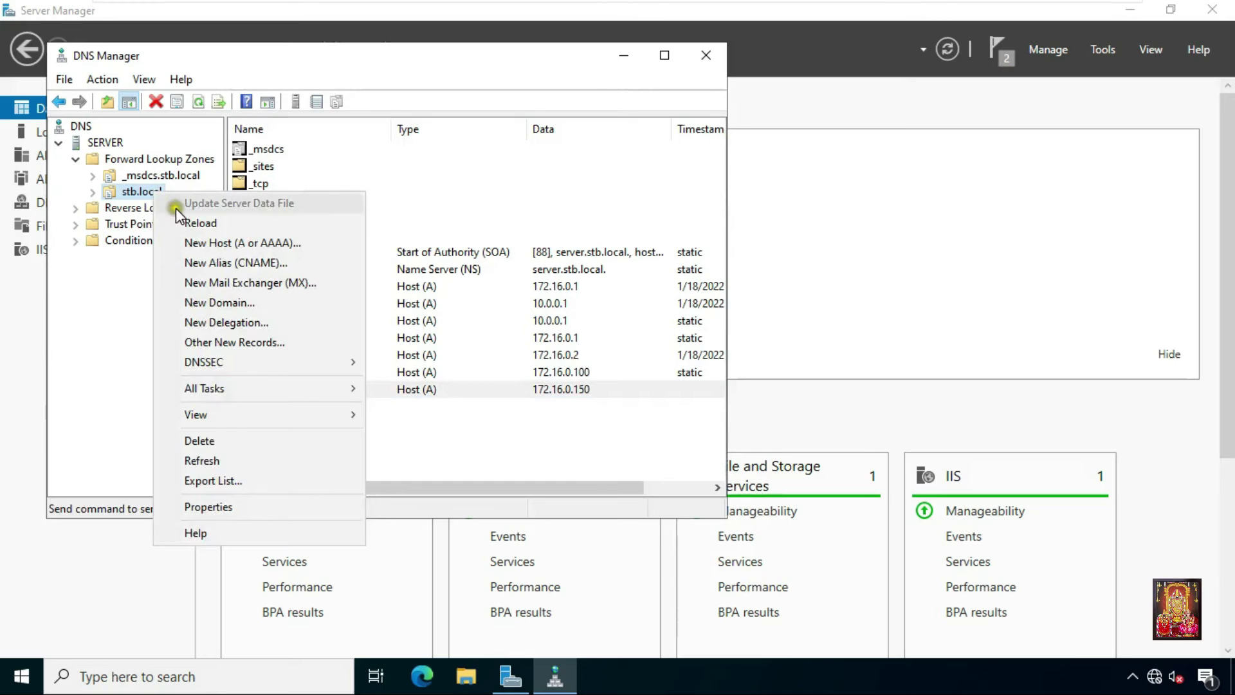
click(198, 222)
click(642, 401)
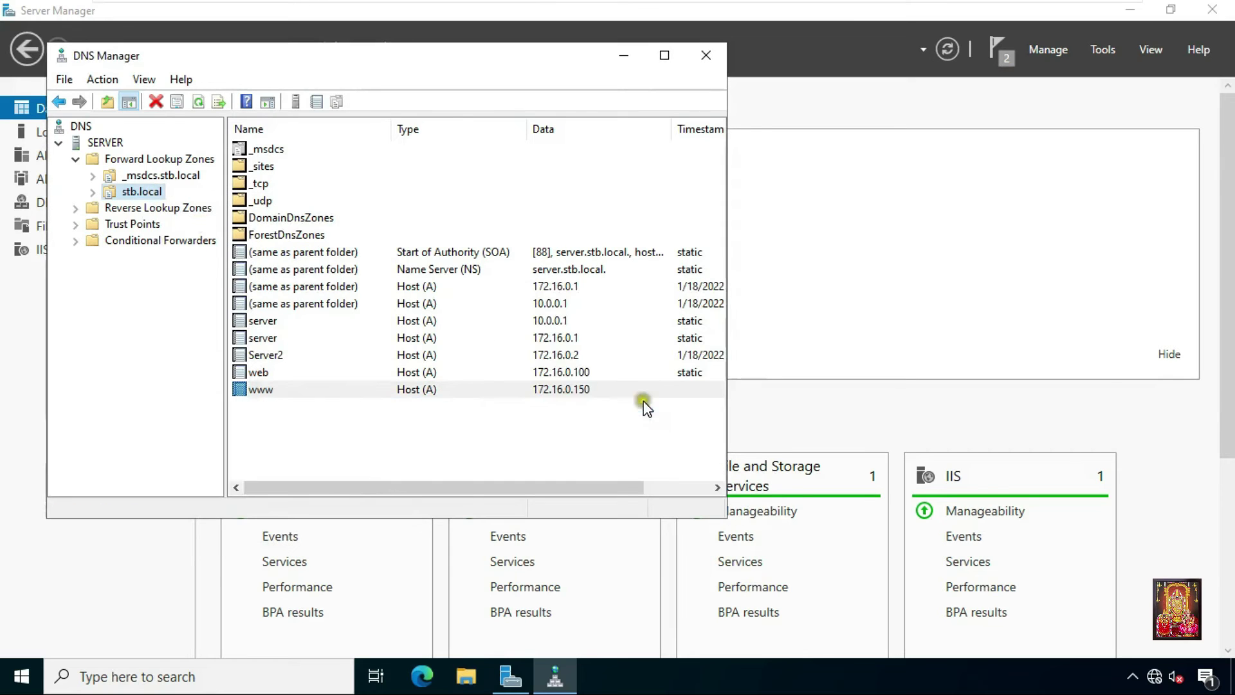
click(707, 56)
mouse_move(724, 7)
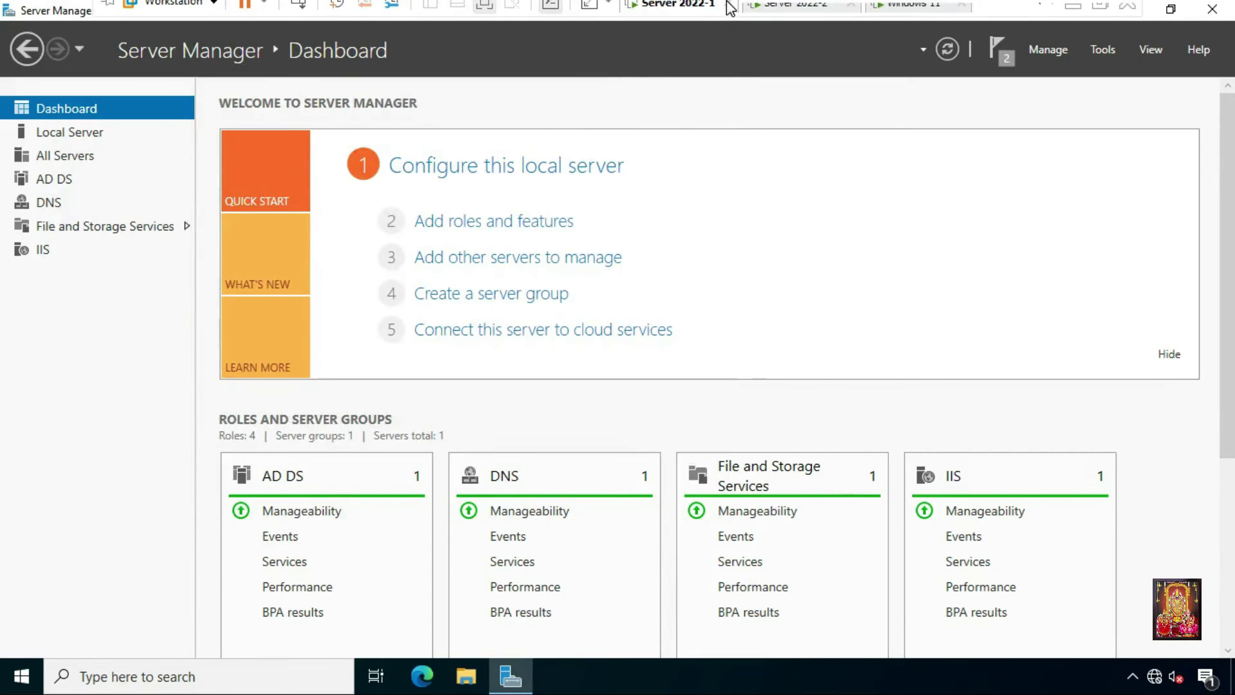
click(791, 14)
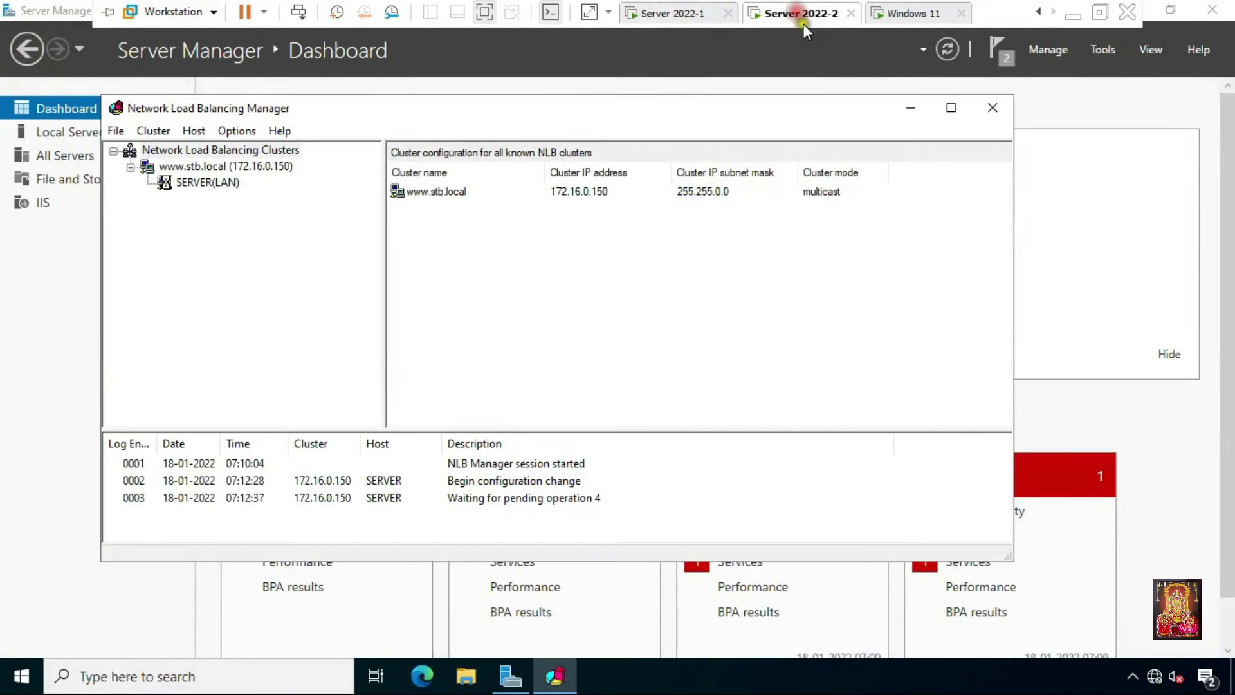
drag(651, 110, 701, 88)
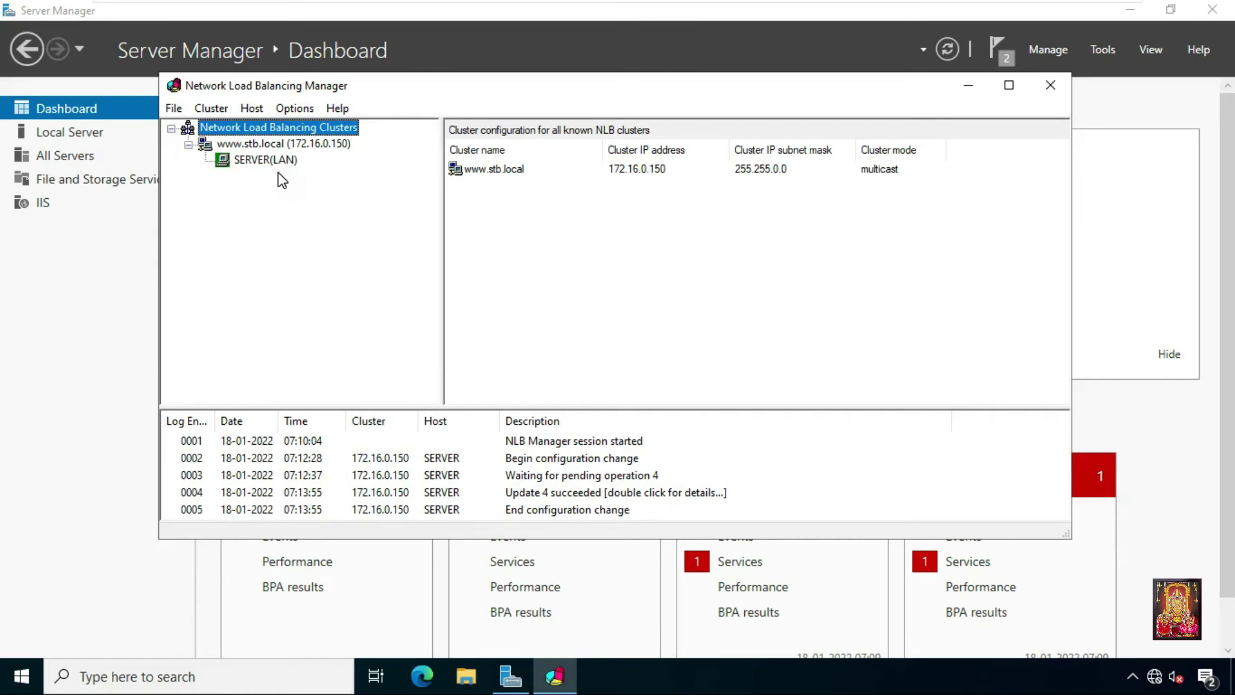
right_click(331, 144)
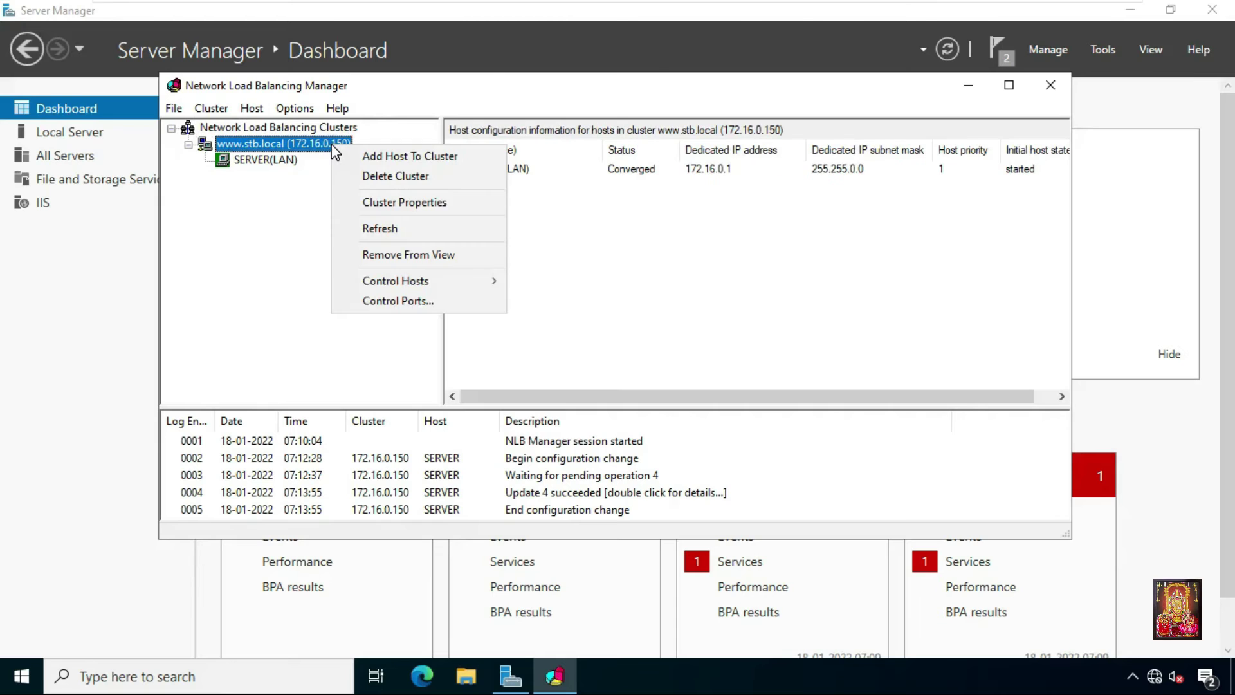
click(399, 157)
click(505, 182)
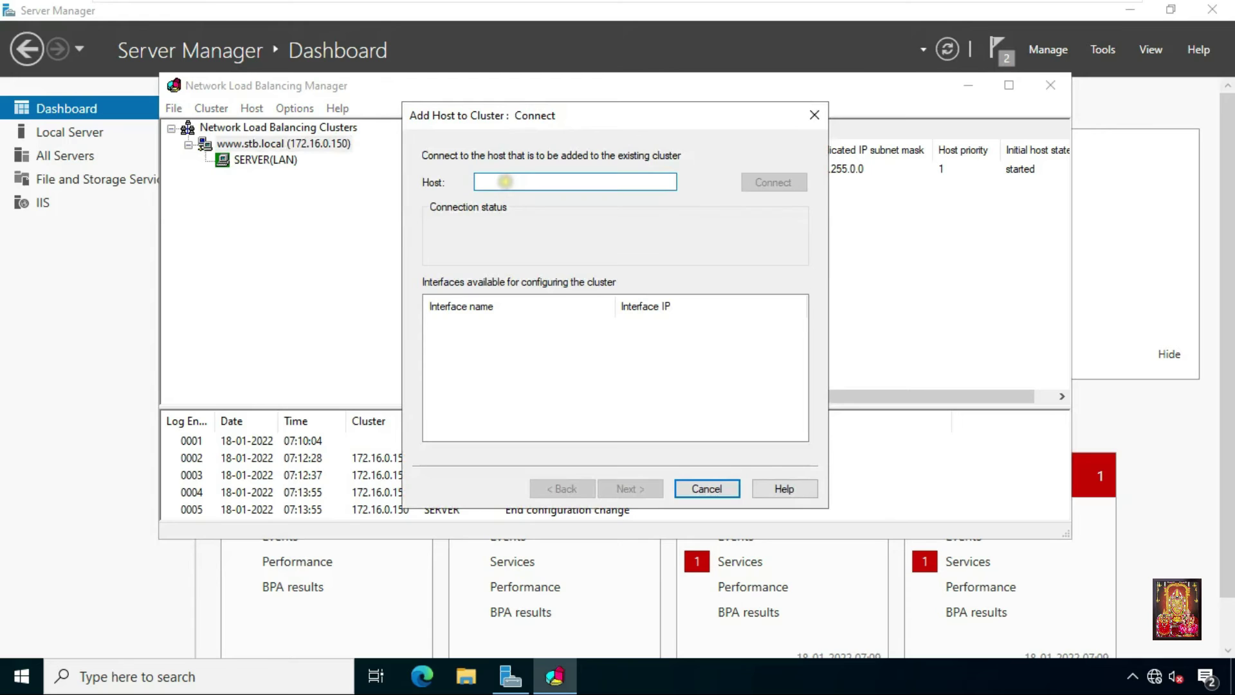
text(172.1)
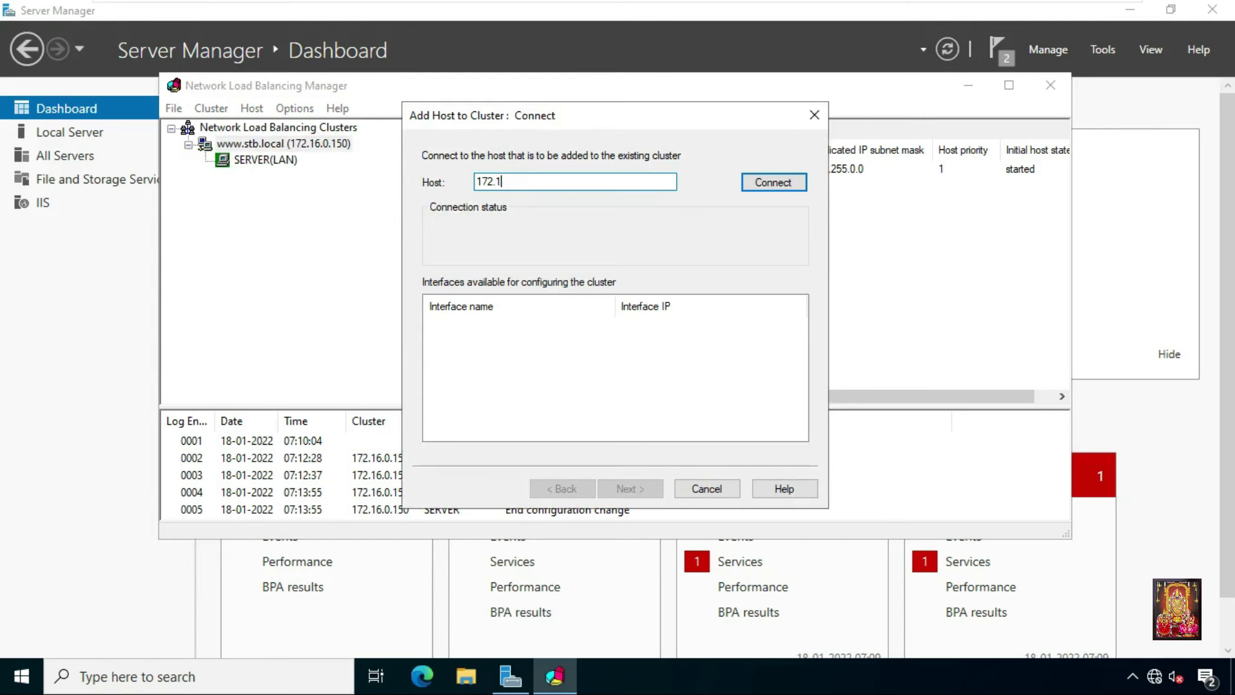
text(6.0.2)
click(754, 181)
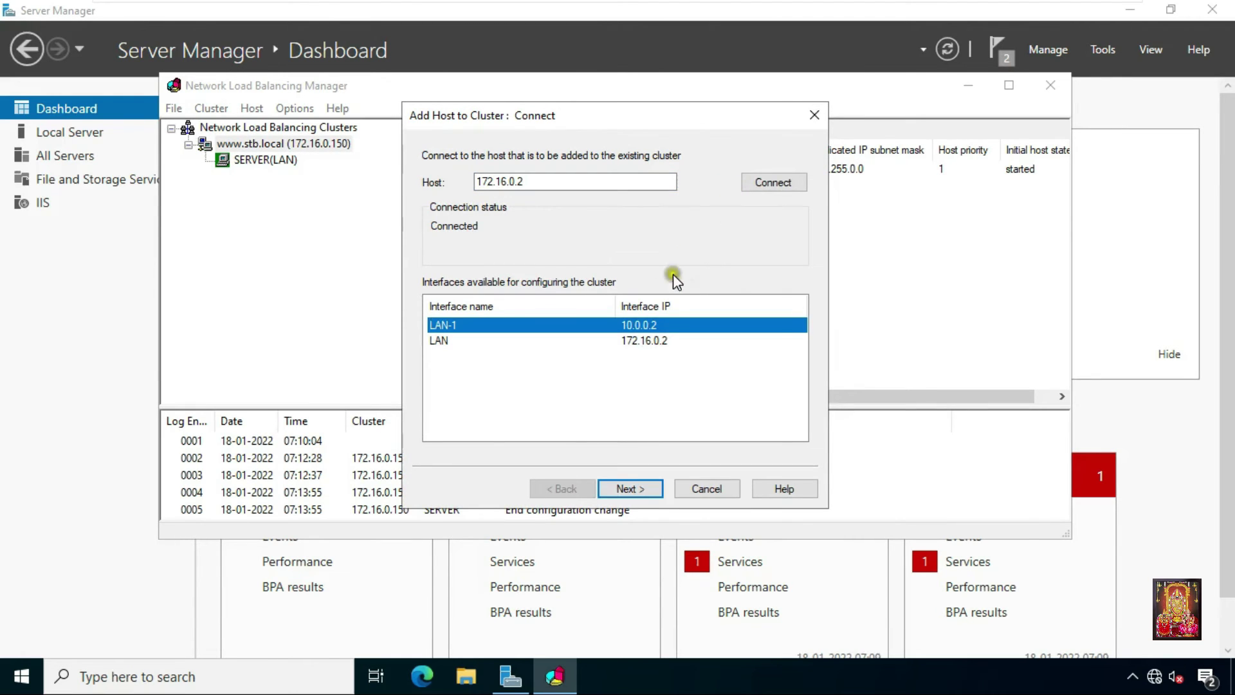
- Add the host through its LAN interface with priority 2 and the existing port rule, and view both cluster hosts' port rules
click(630, 343)
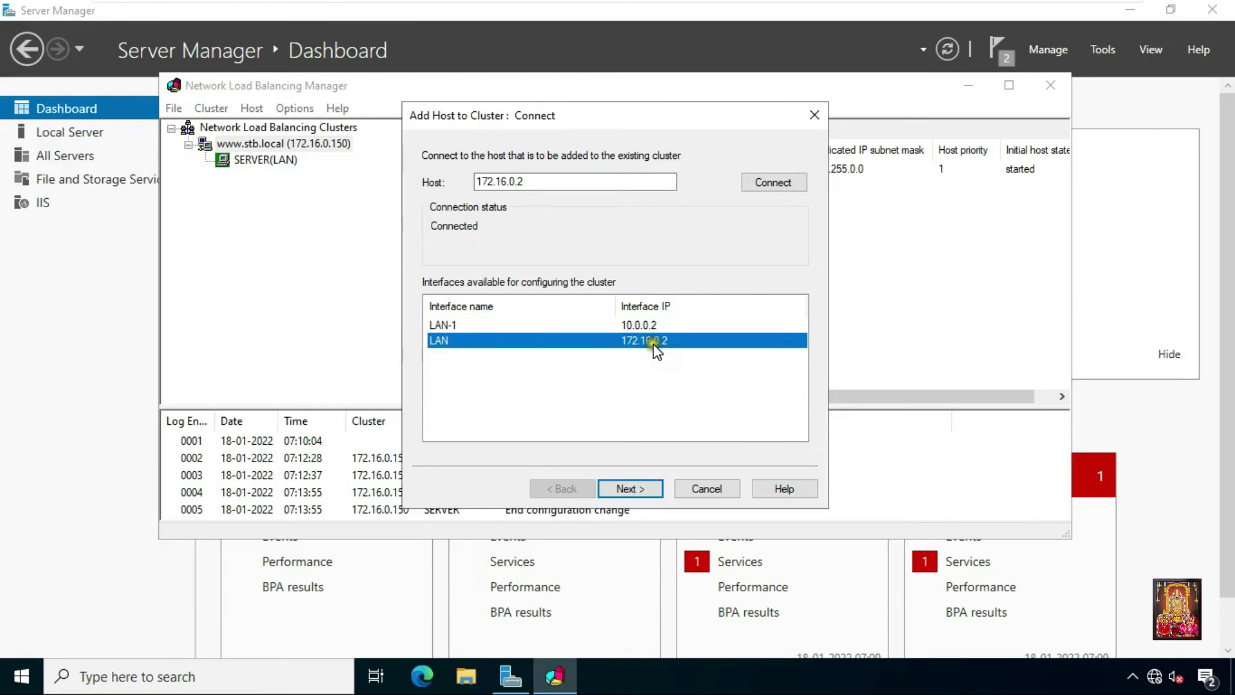
click(632, 487)
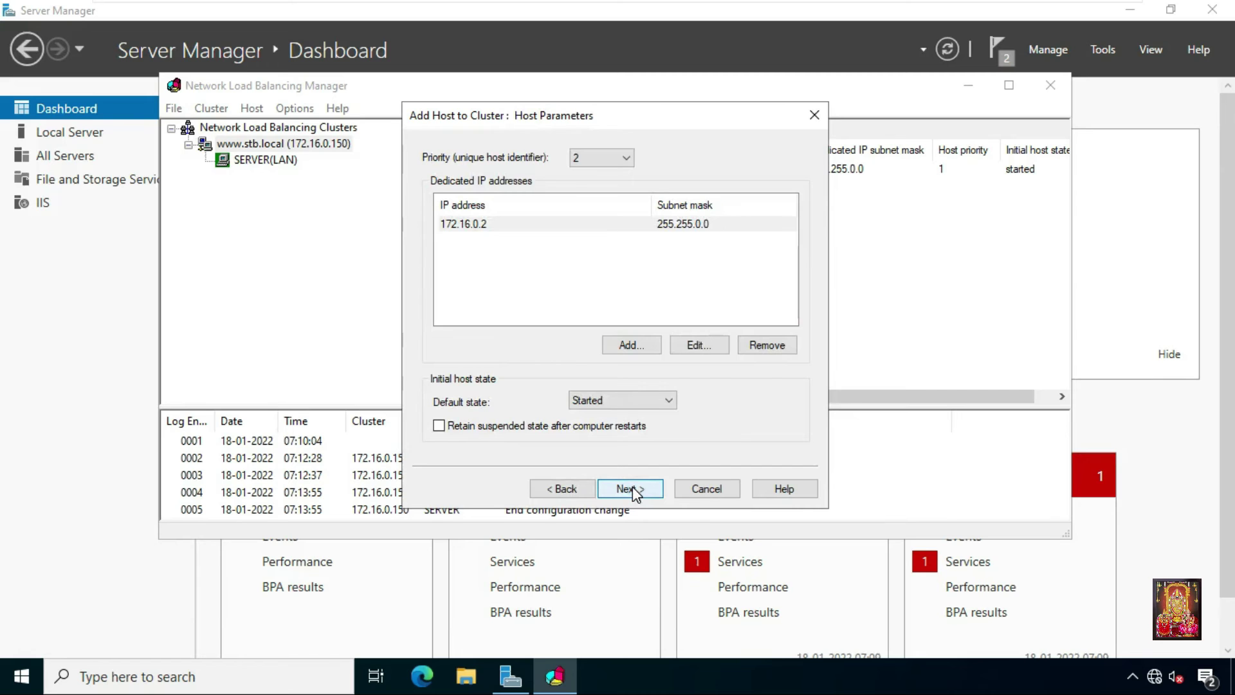
click(632, 487)
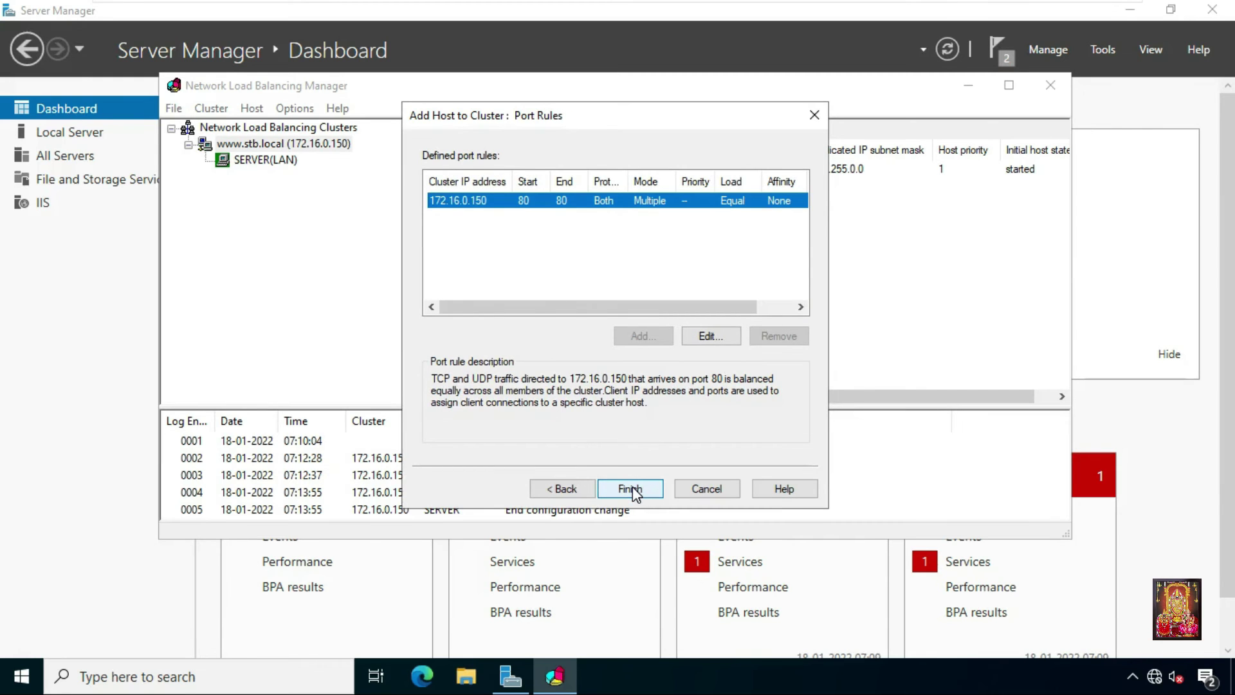
click(632, 489)
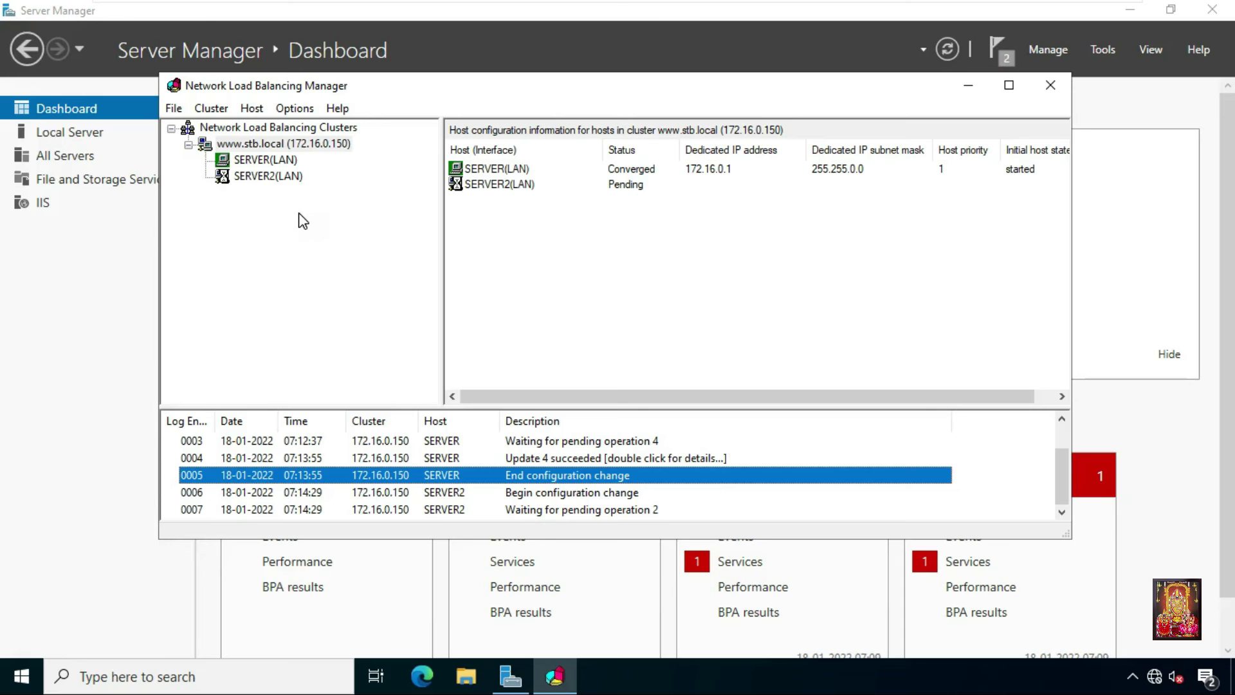
click(273, 161)
click(280, 176)
mouse_move(767, 5)
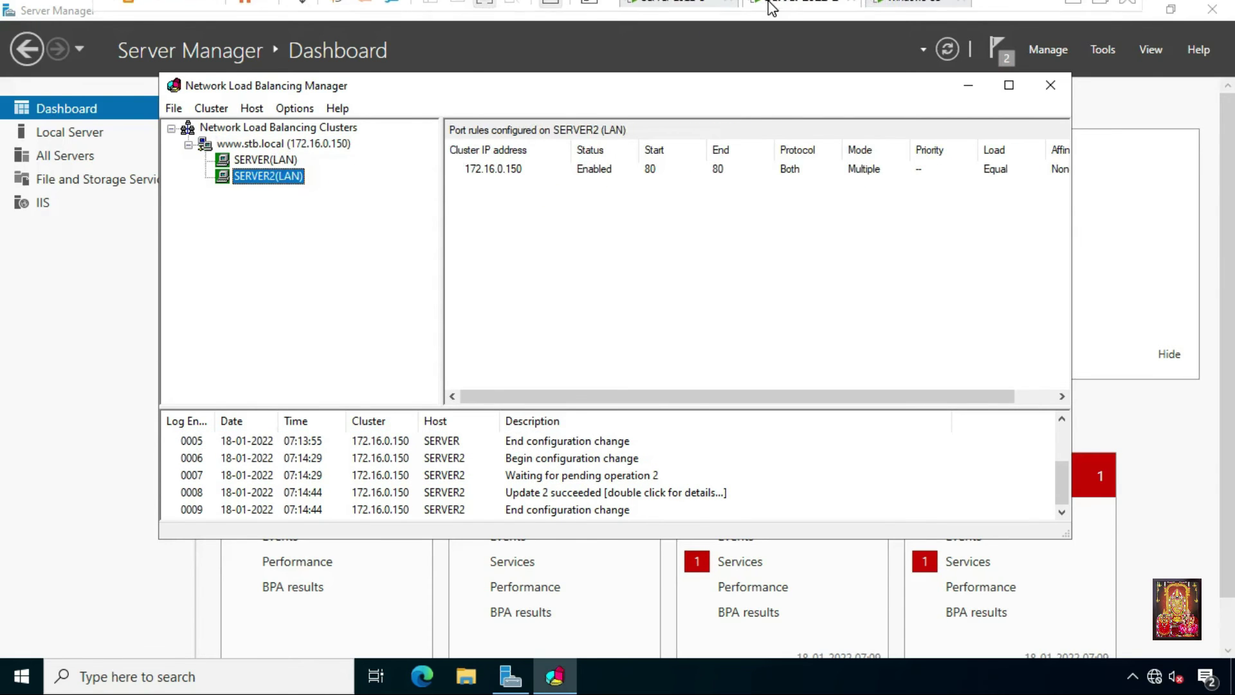
click(693, 18)
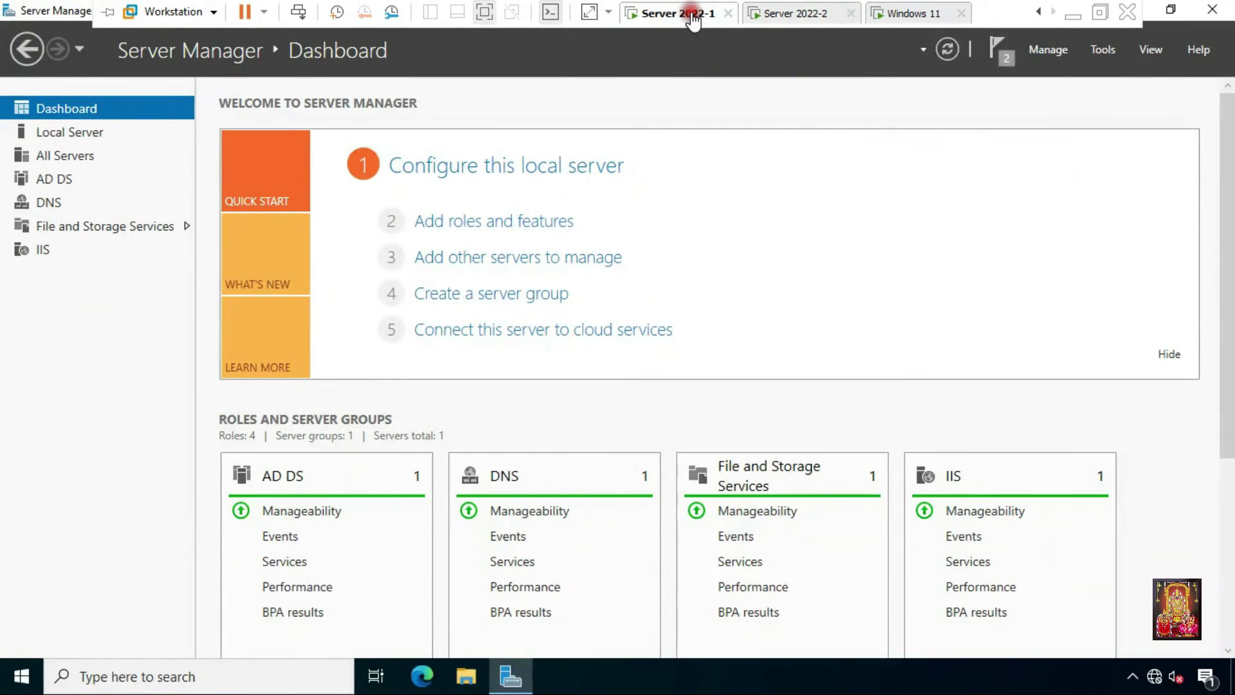
click(1102, 52)
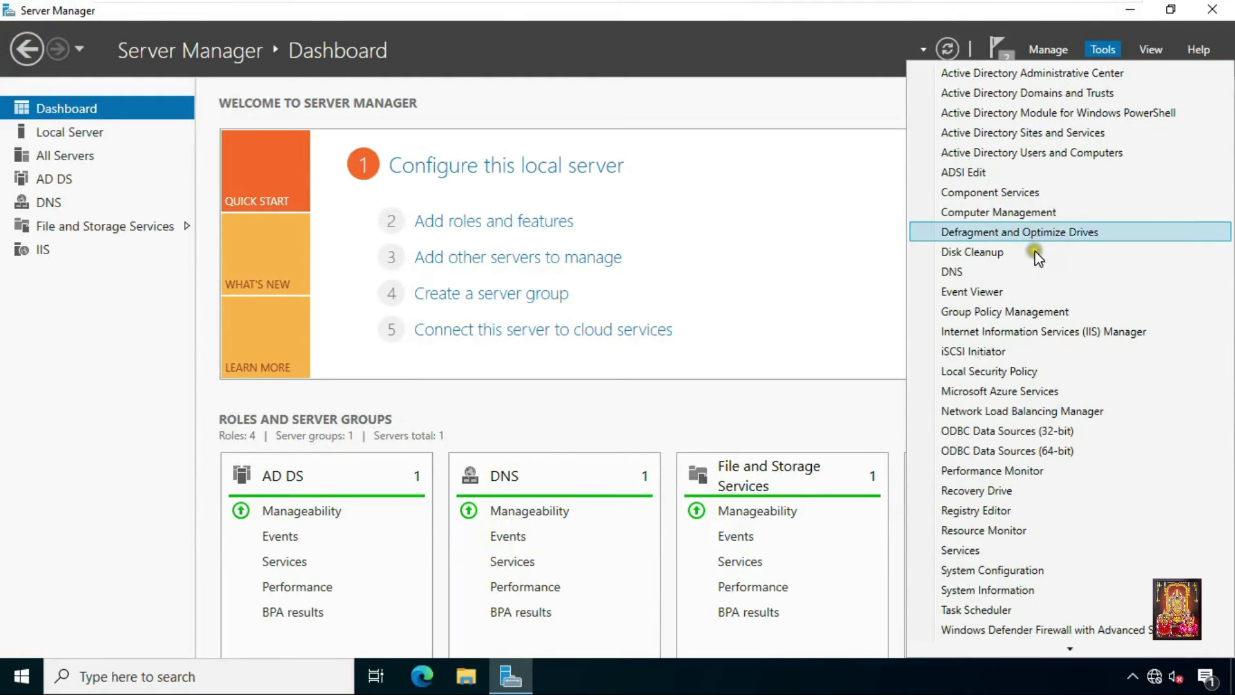
click(1019, 410)
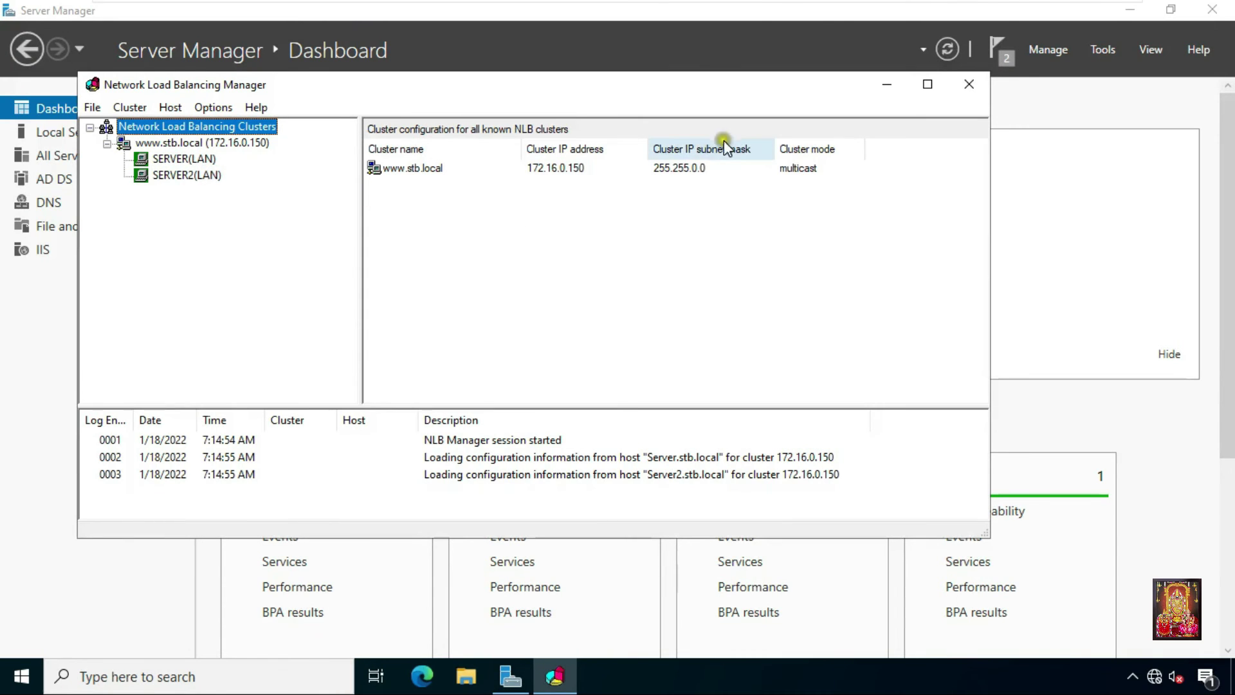
click(430, 173)
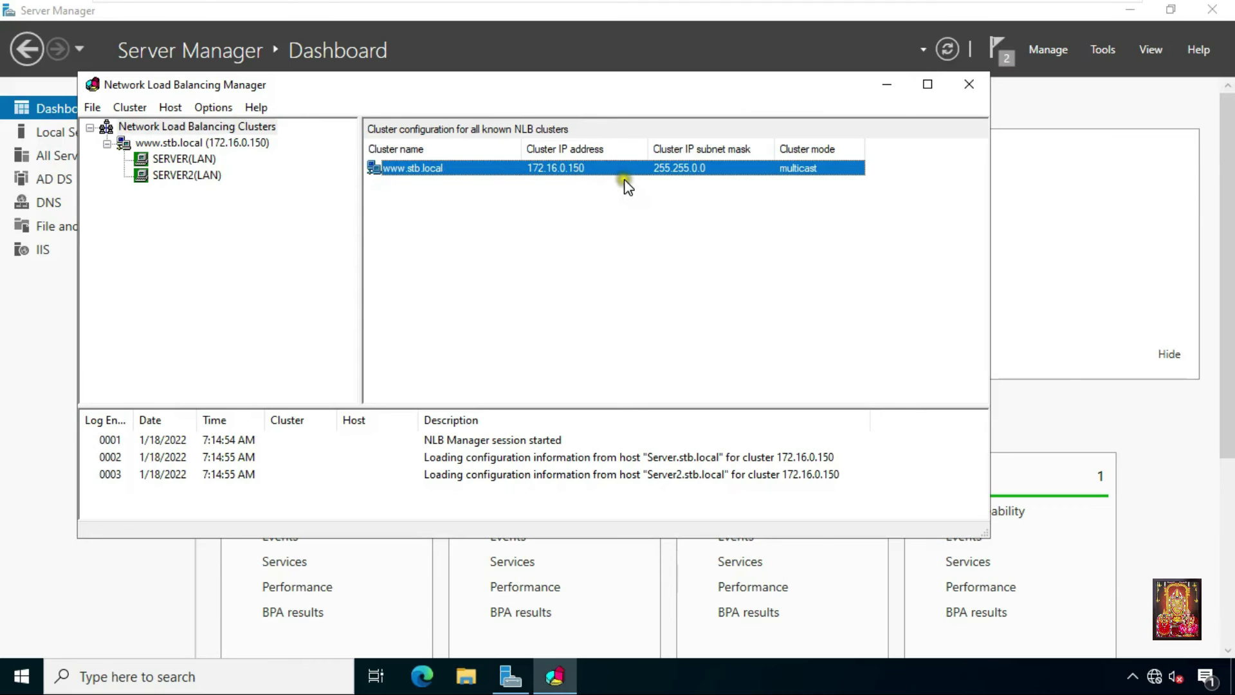
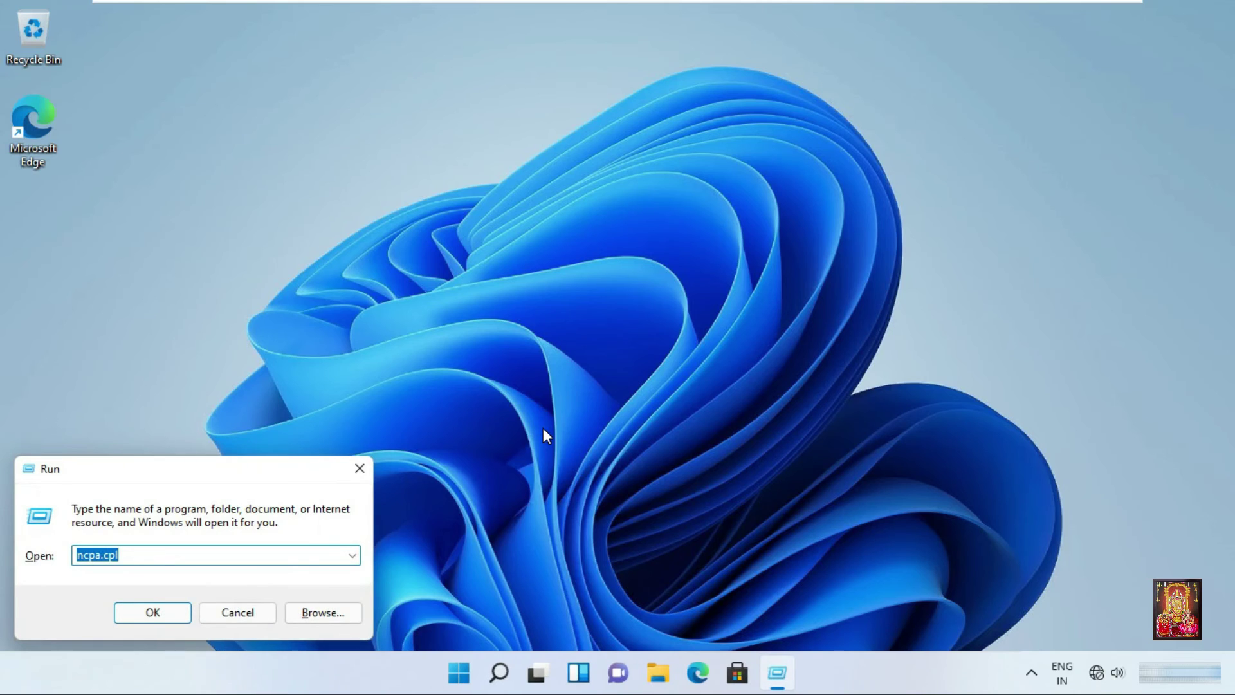
- Open Network Connections with ncpa.cpl and bring up the advanced TCP/IPv4 settings of the Ethernet0 adapter
click(157, 556)
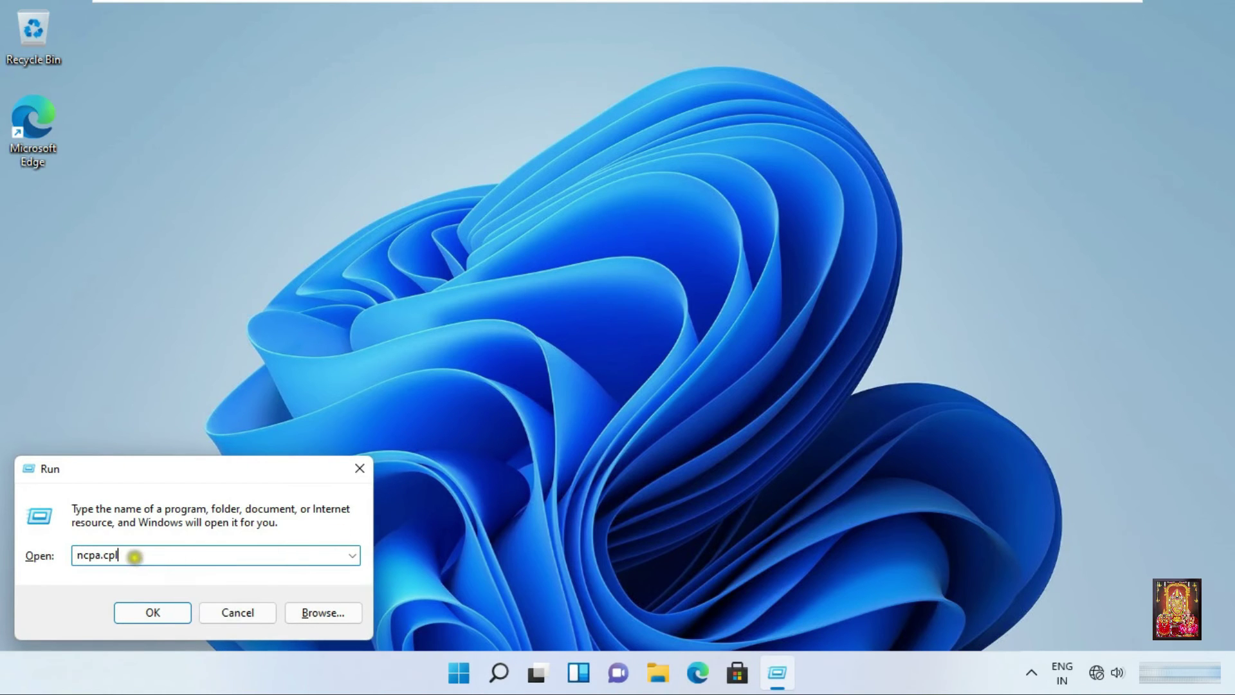
click(157, 614)
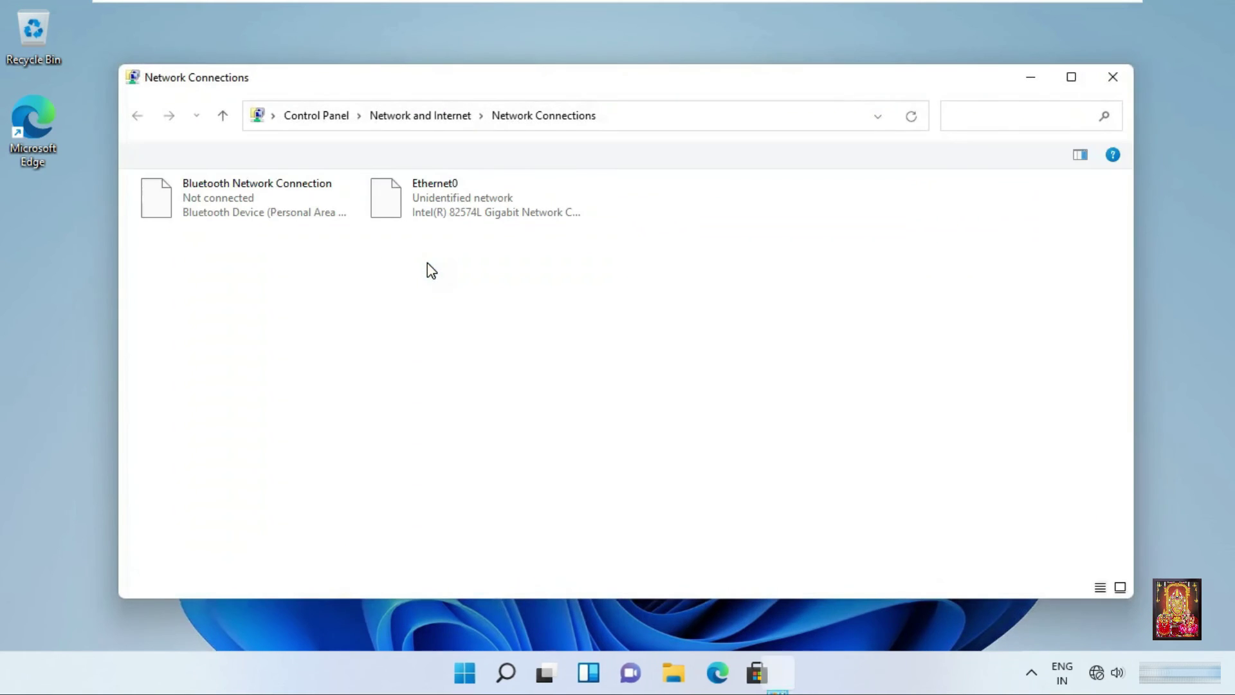
click(438, 211)
right_click(438, 213)
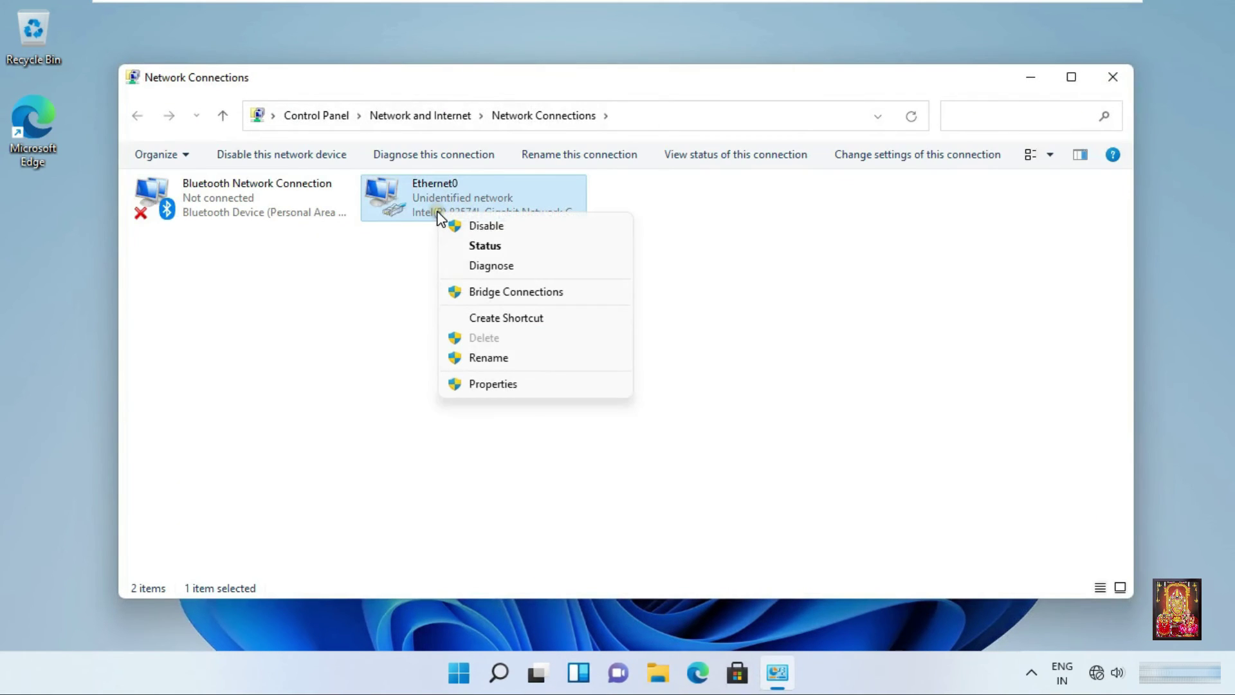
click(497, 384)
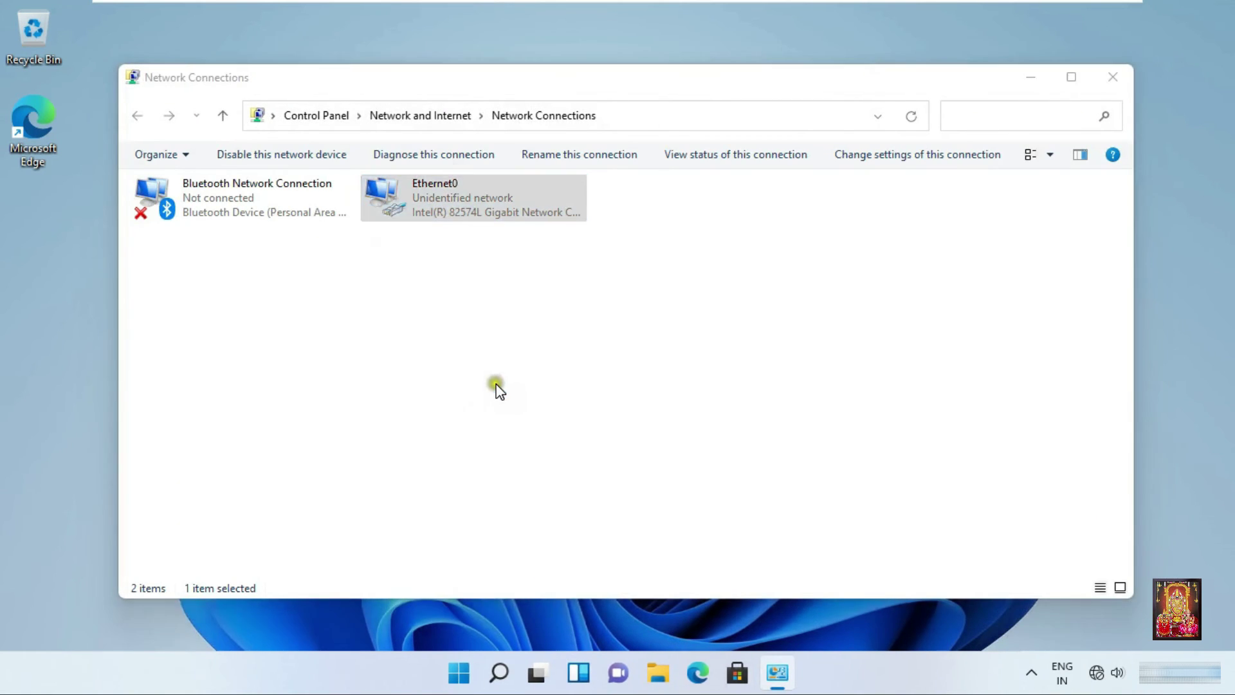
double_click(325, 361)
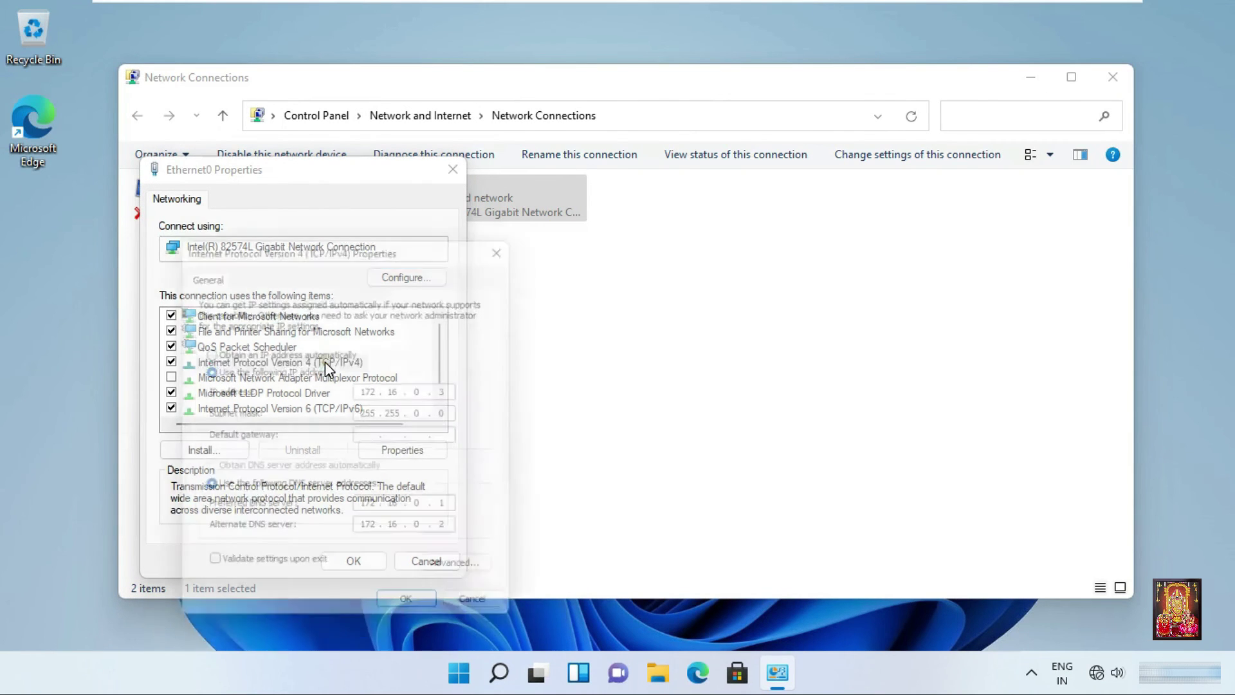
click(462, 579)
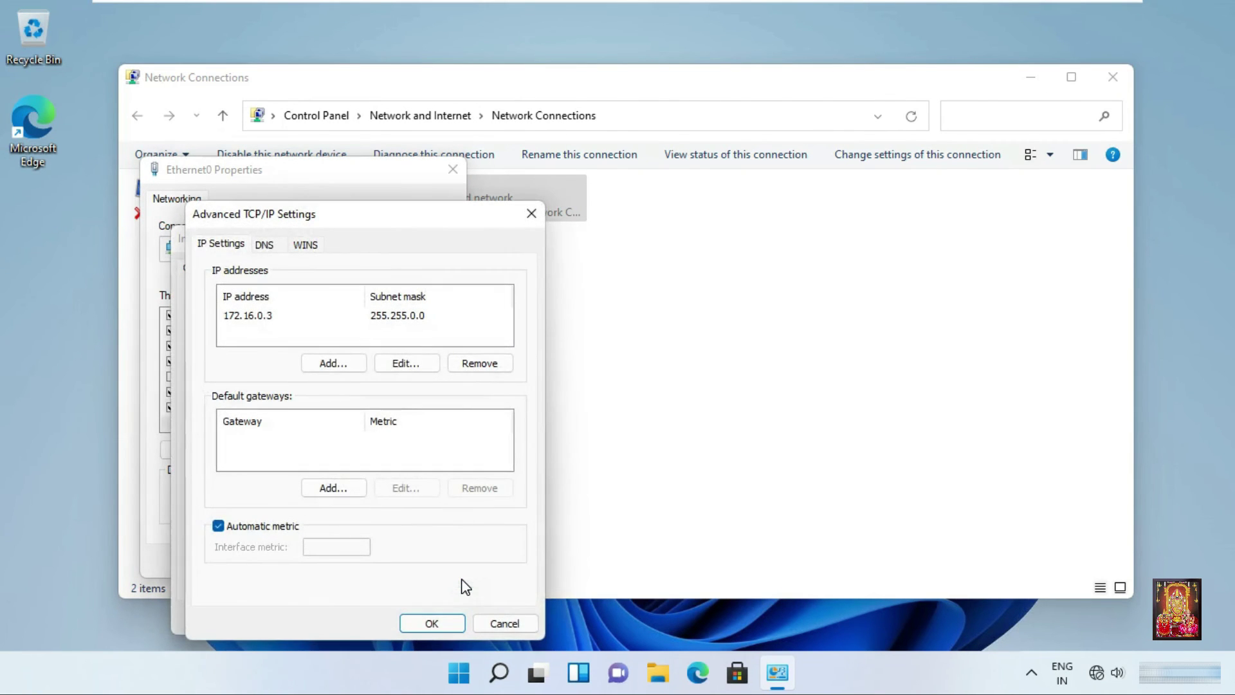
- Add 172.16.0.150 as a DNS server for Ethernet0, save the adapter settings and close Network Connections
click(264, 245)
click(307, 351)
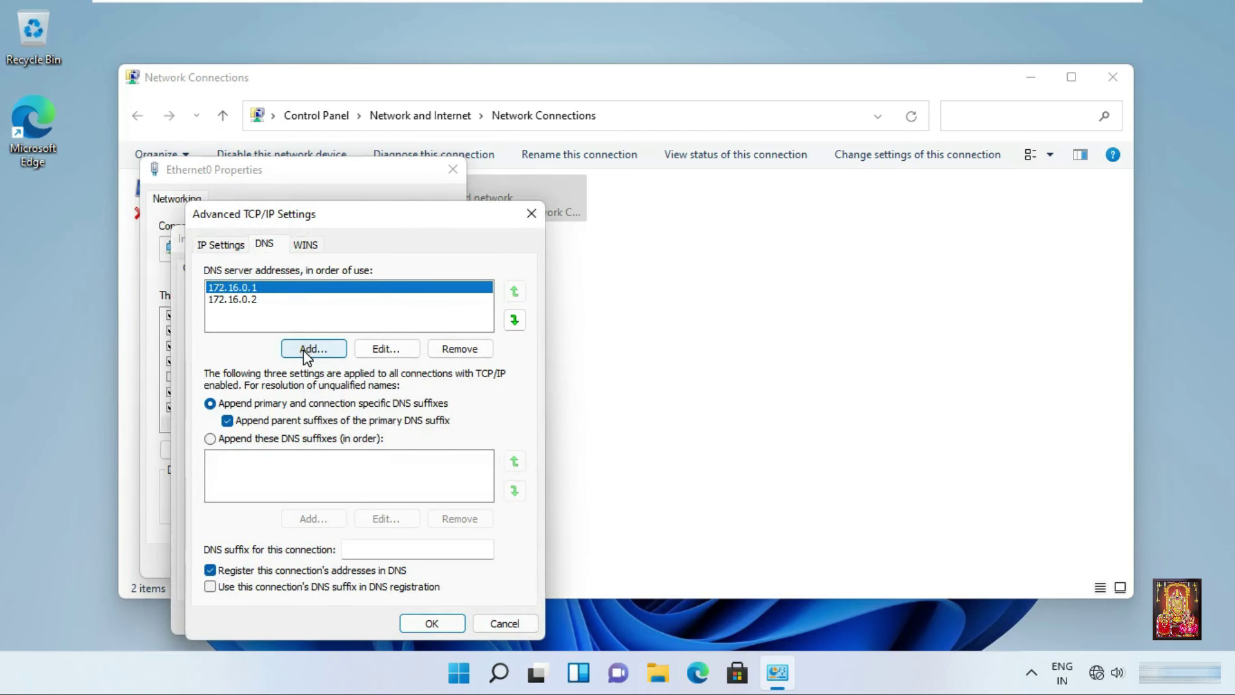
text(172.16)
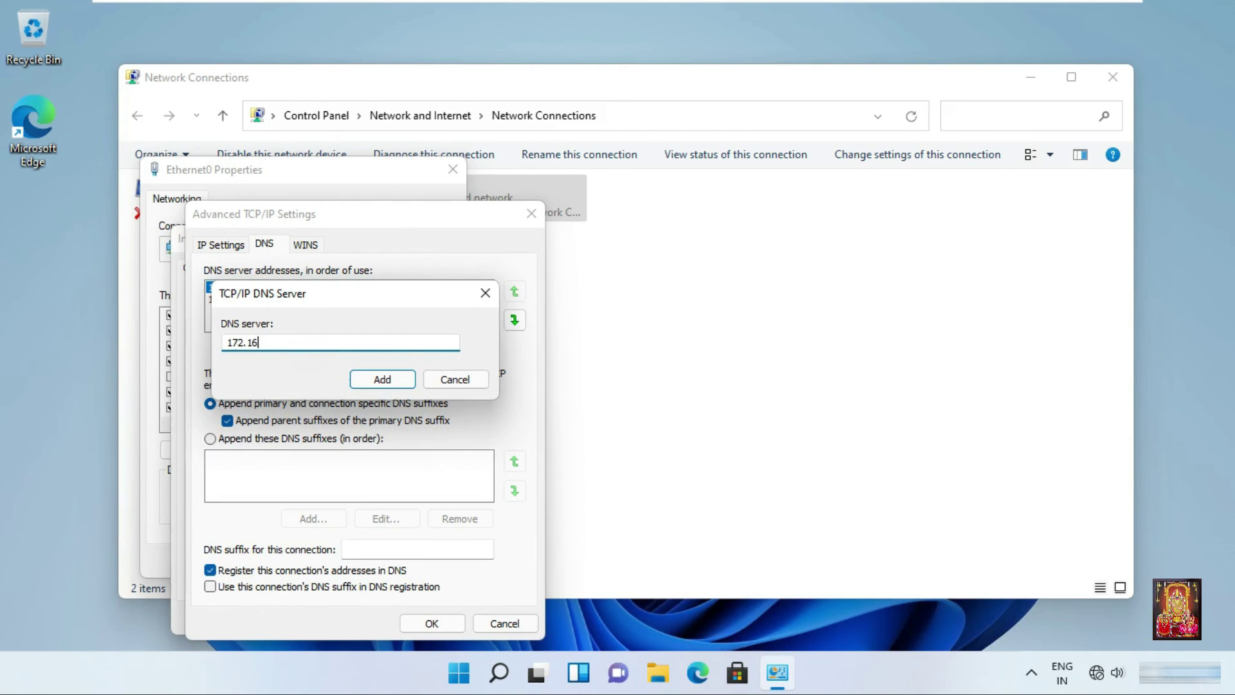
text(.0.1)
key(ctrl+a)
key(BackSpace)
text(172.16.0.150)
click(377, 375)
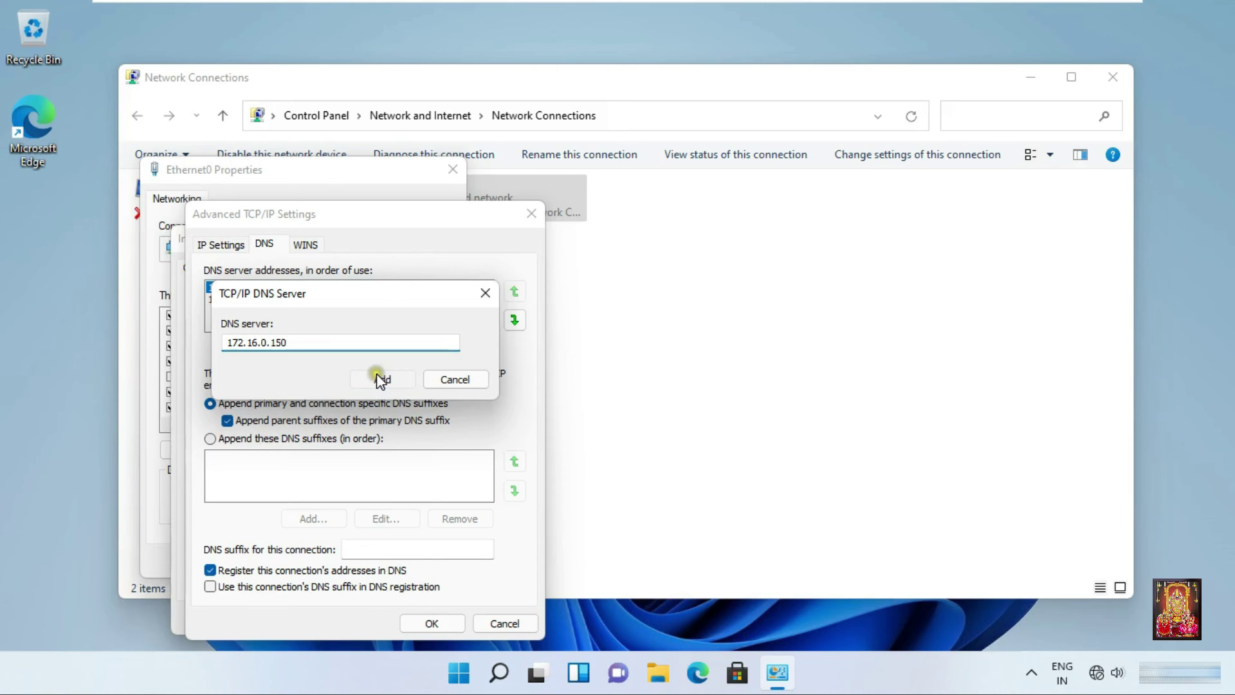
click(435, 625)
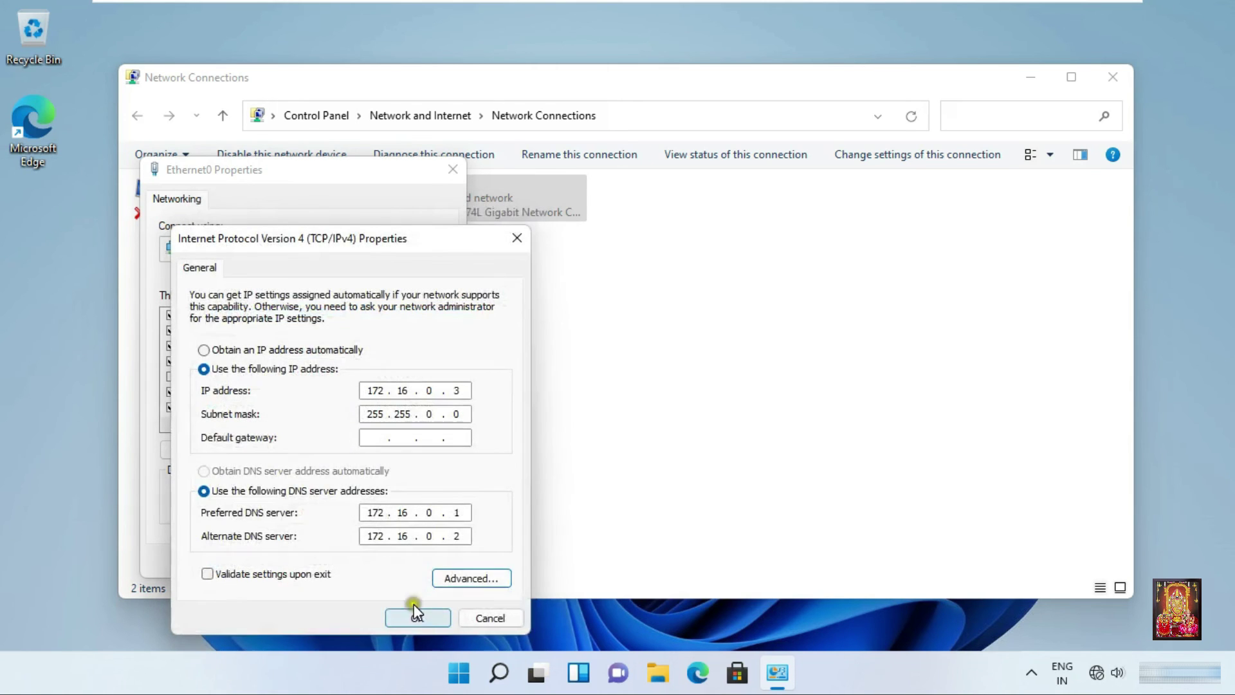
click(415, 619)
click(352, 562)
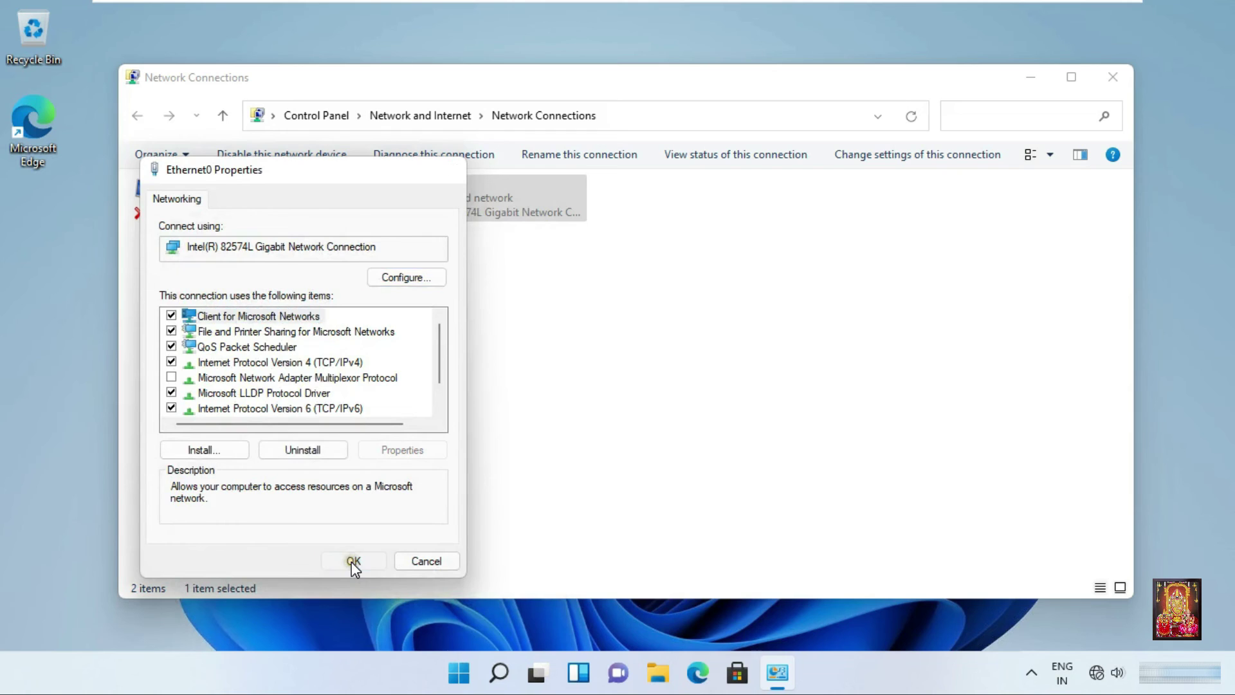
click(1112, 77)
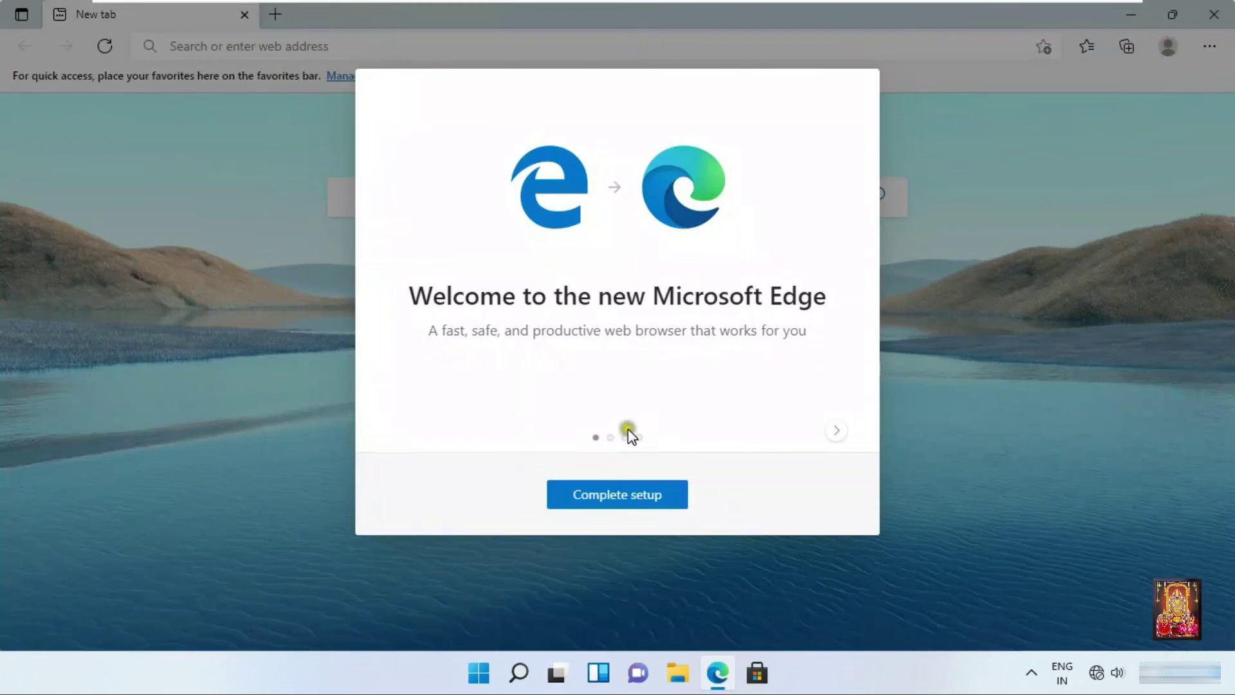
click(599, 496)
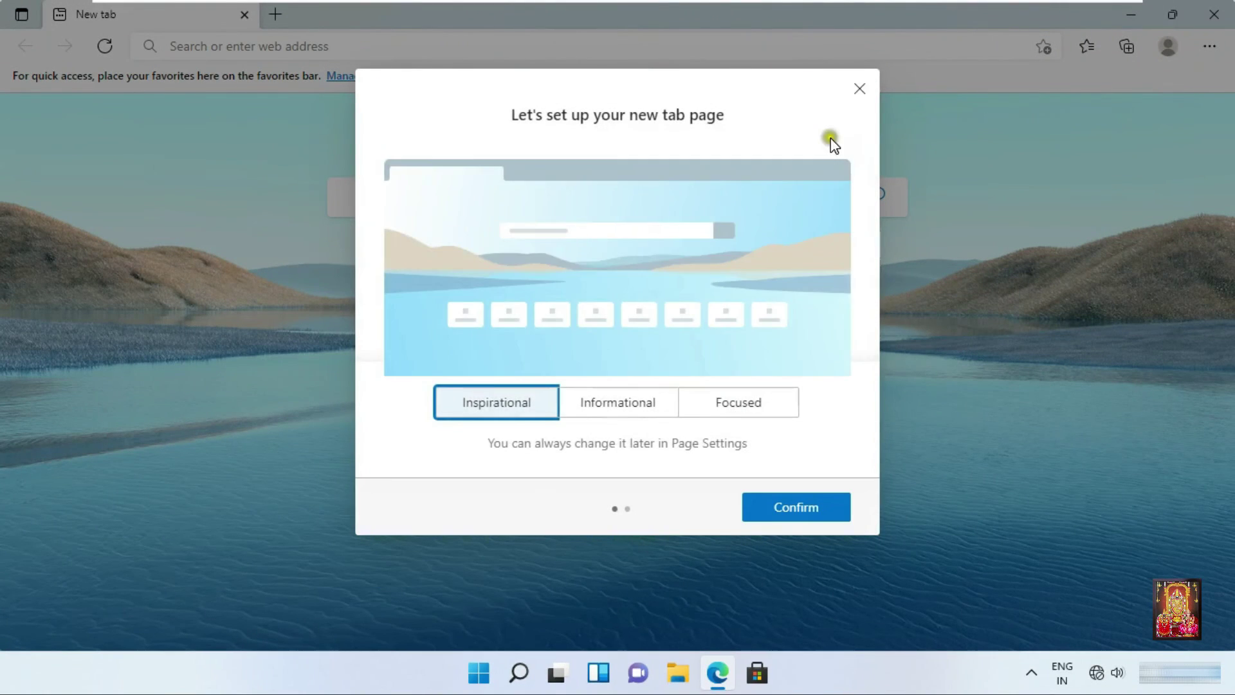
click(859, 88)
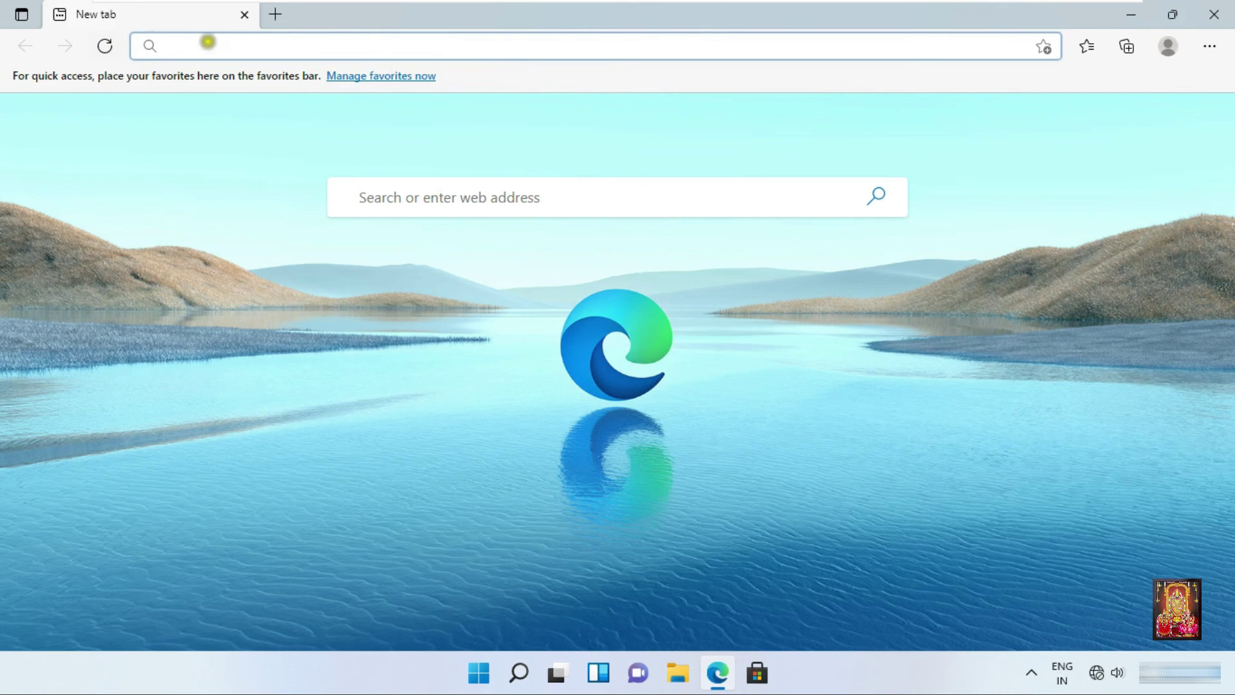
text(ww)
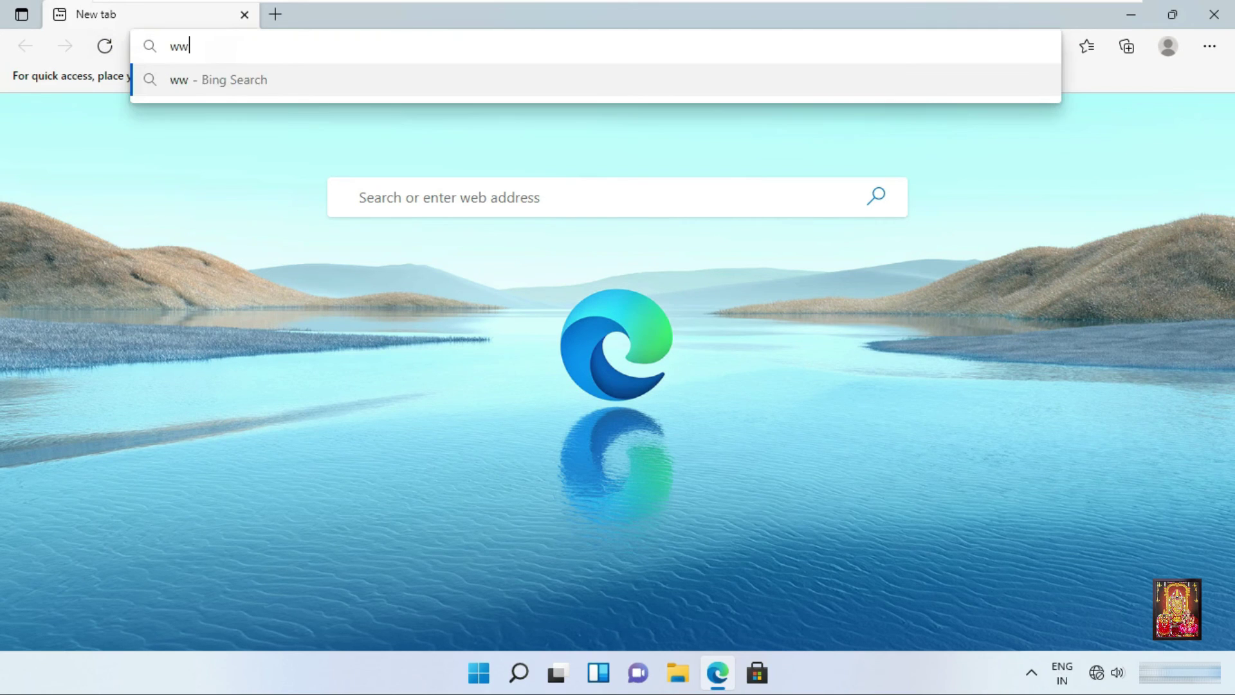
text(w.st)
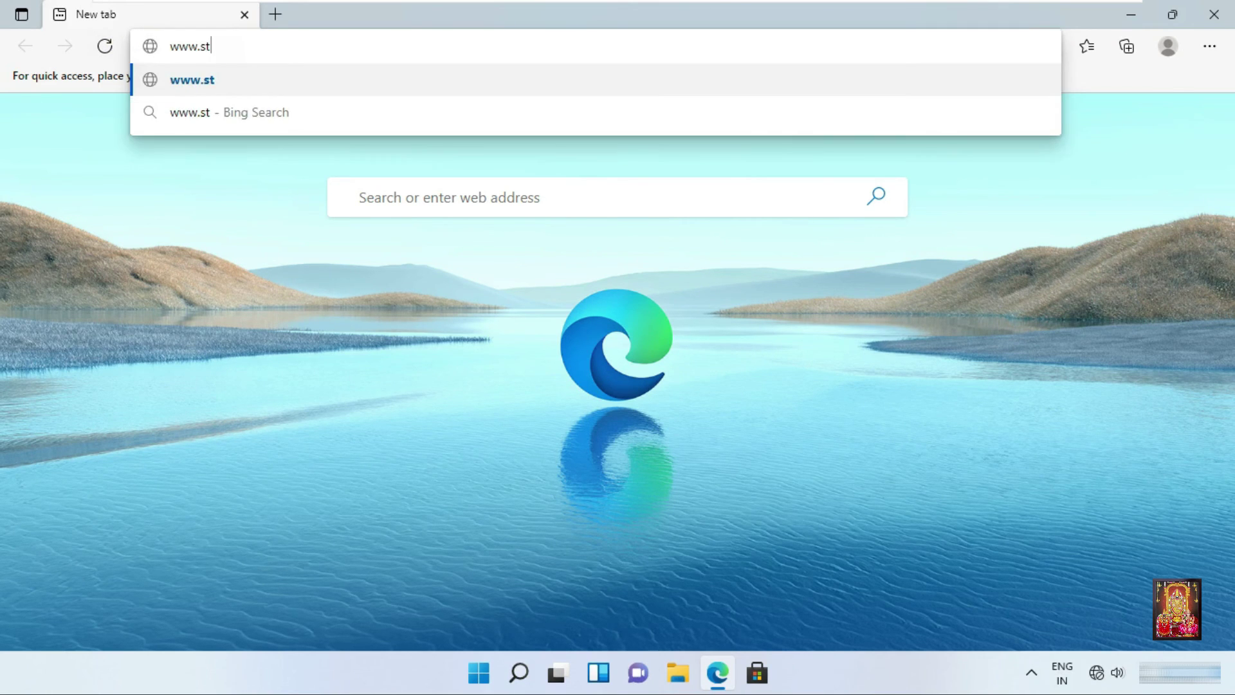
text(b.local)
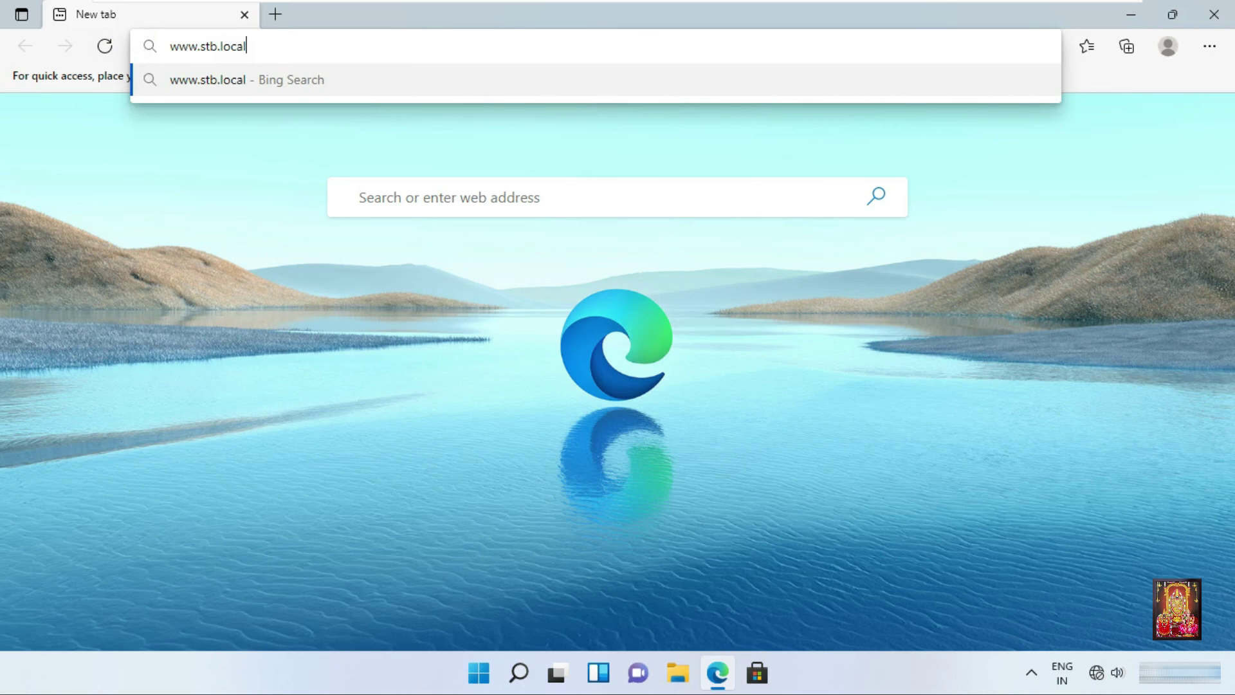
key(Return)
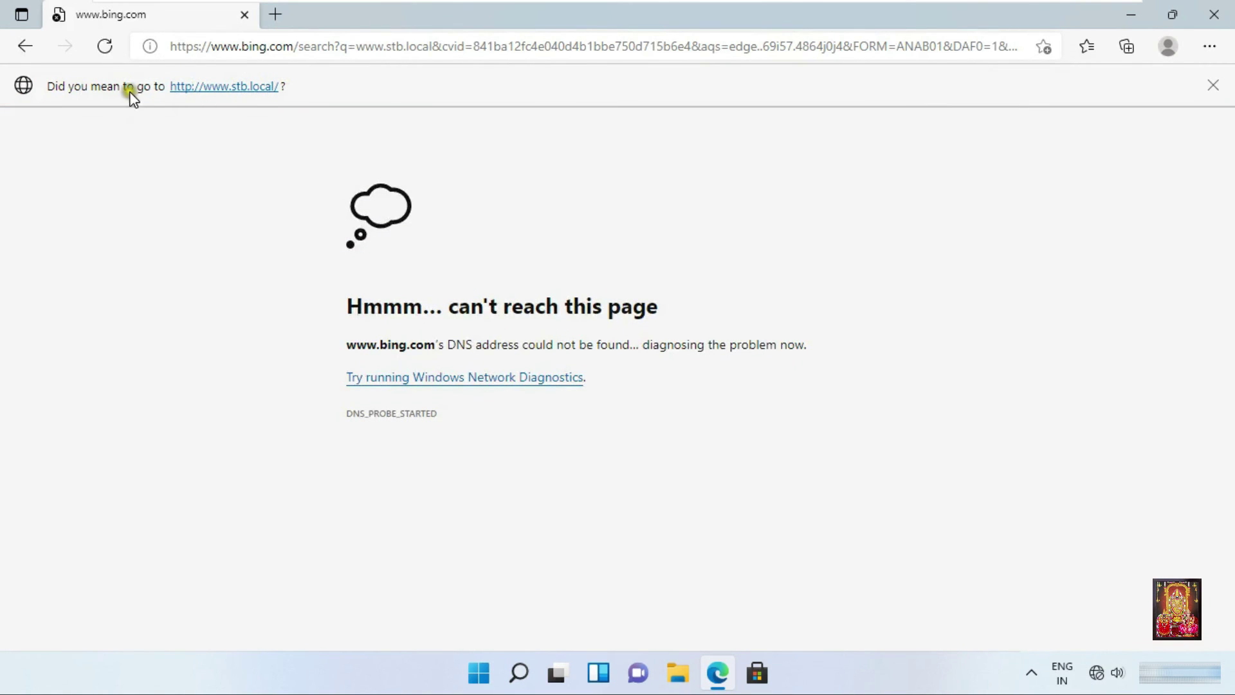
click(219, 88)
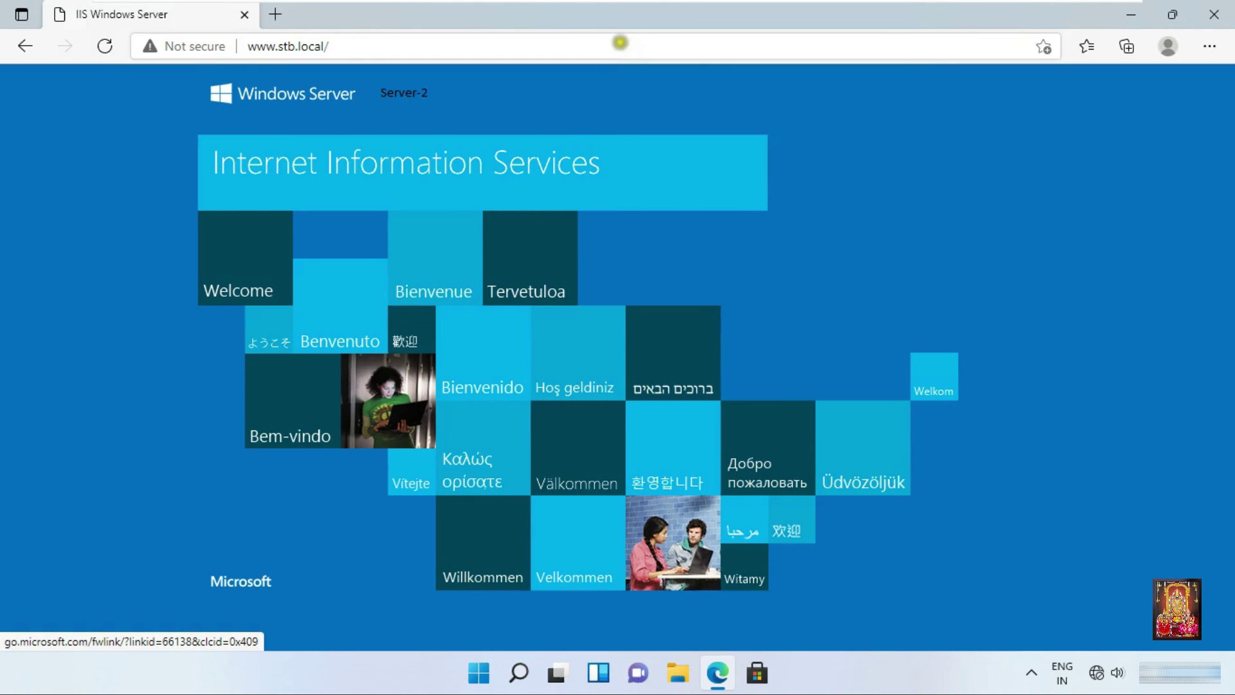
- Switch to Server 2022-2, open Internet Information Services (IIS) Manager and stop the SERVER2 web server
mouse_move(664, 6)
click(779, 12)
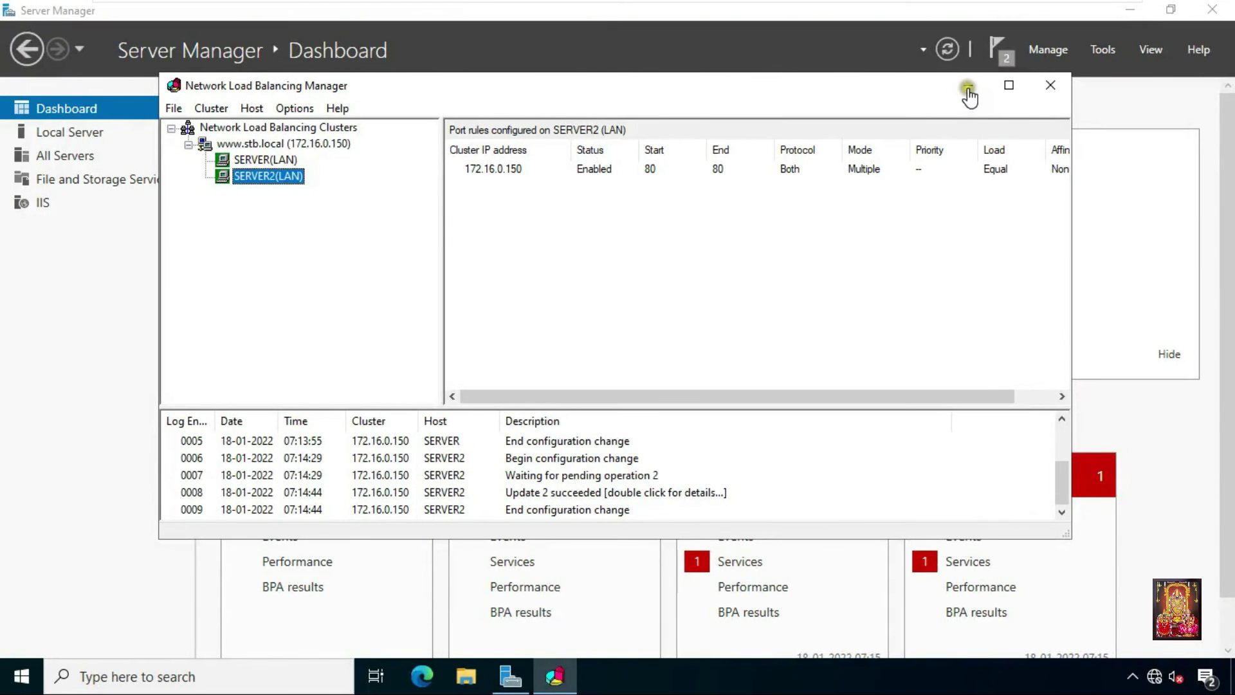
click(998, 87)
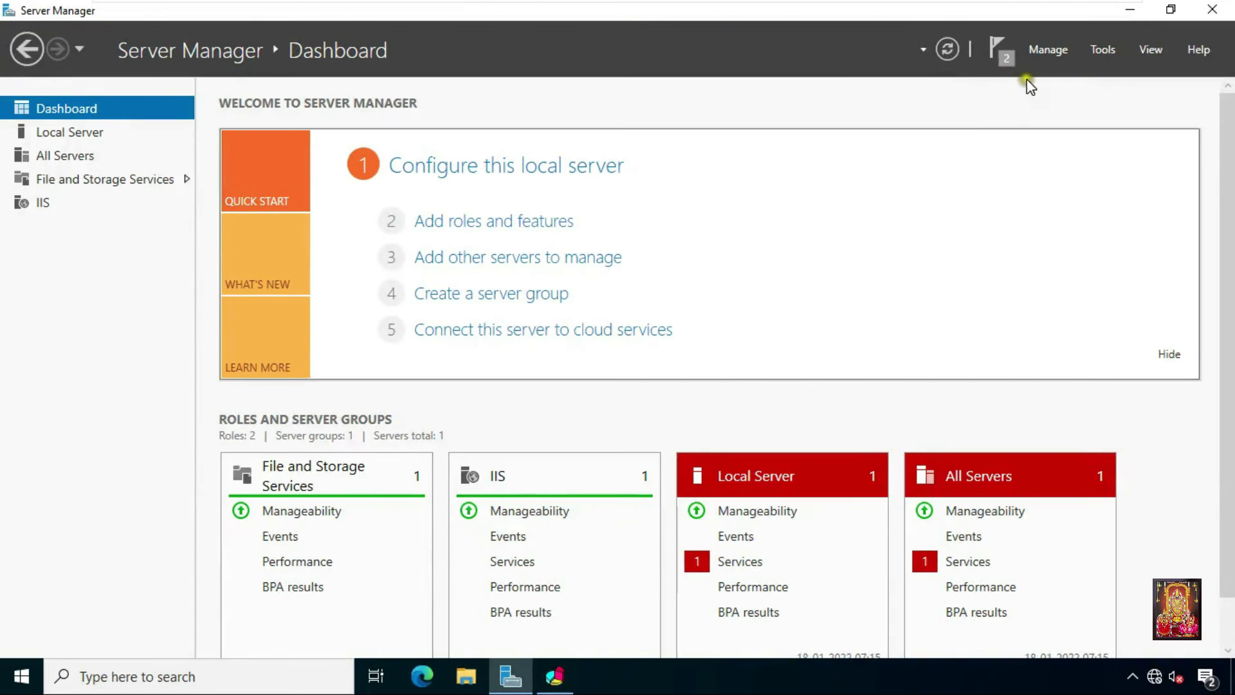
click(1113, 51)
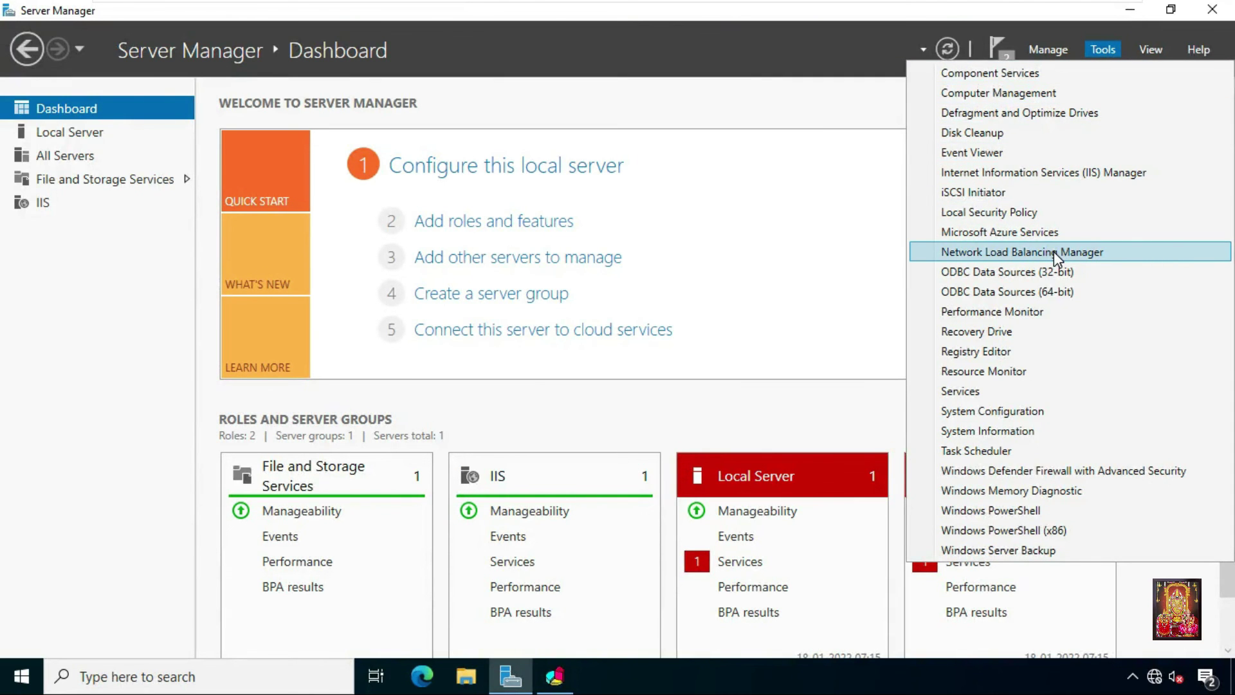
click(1117, 173)
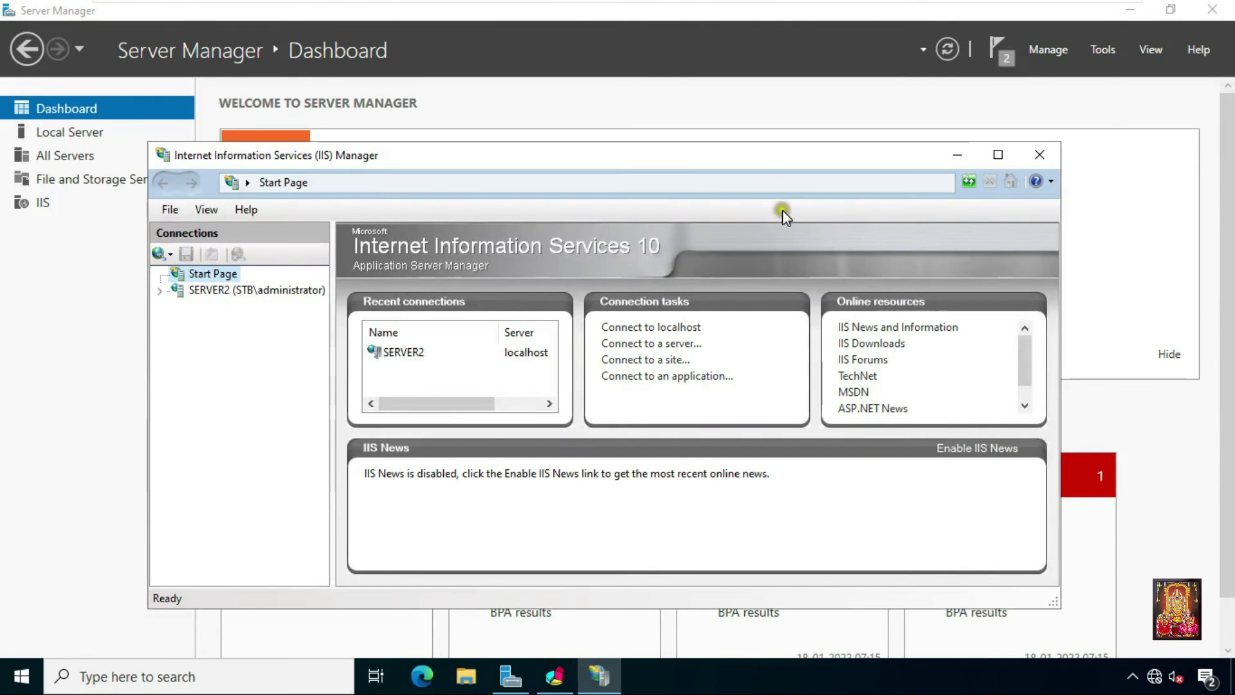
click(230, 290)
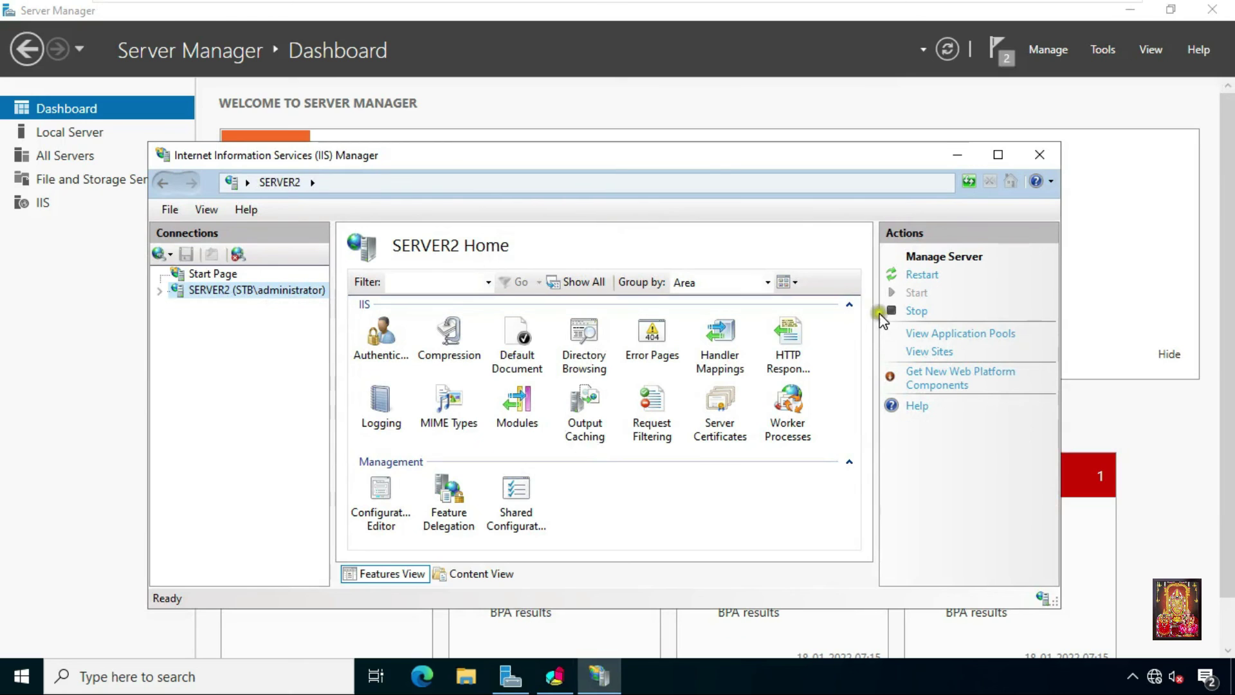
click(914, 312)
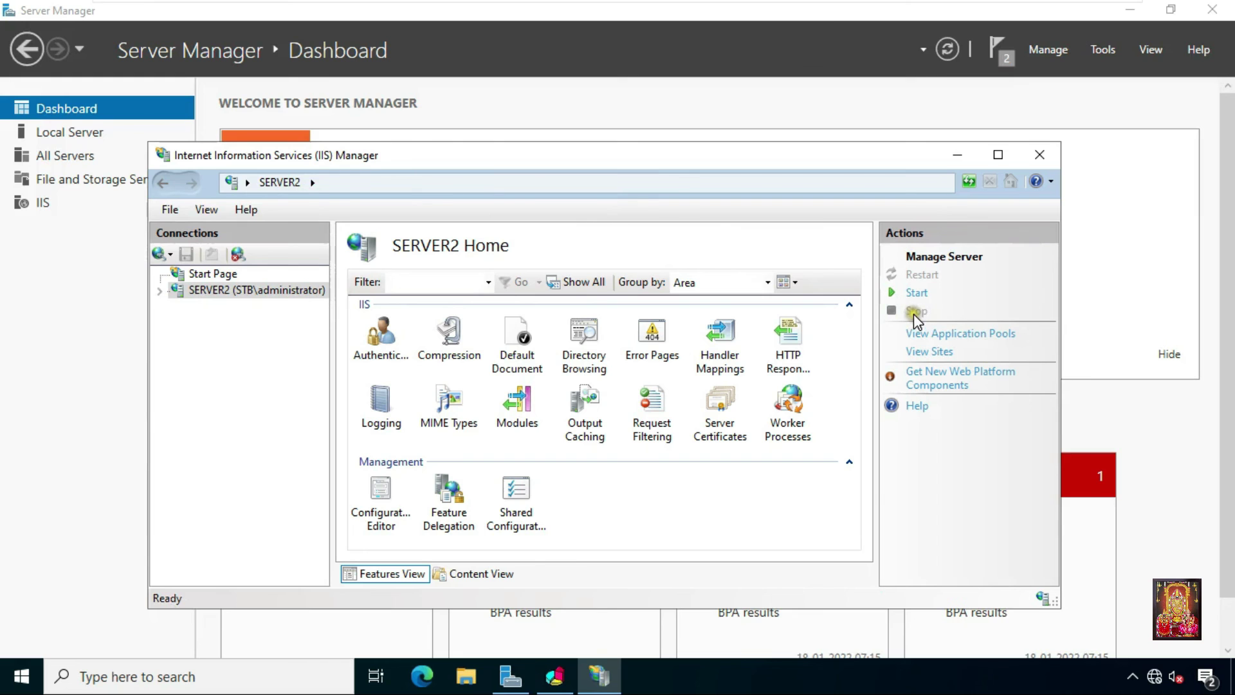
mouse_move(830, 2)
click(920, 15)
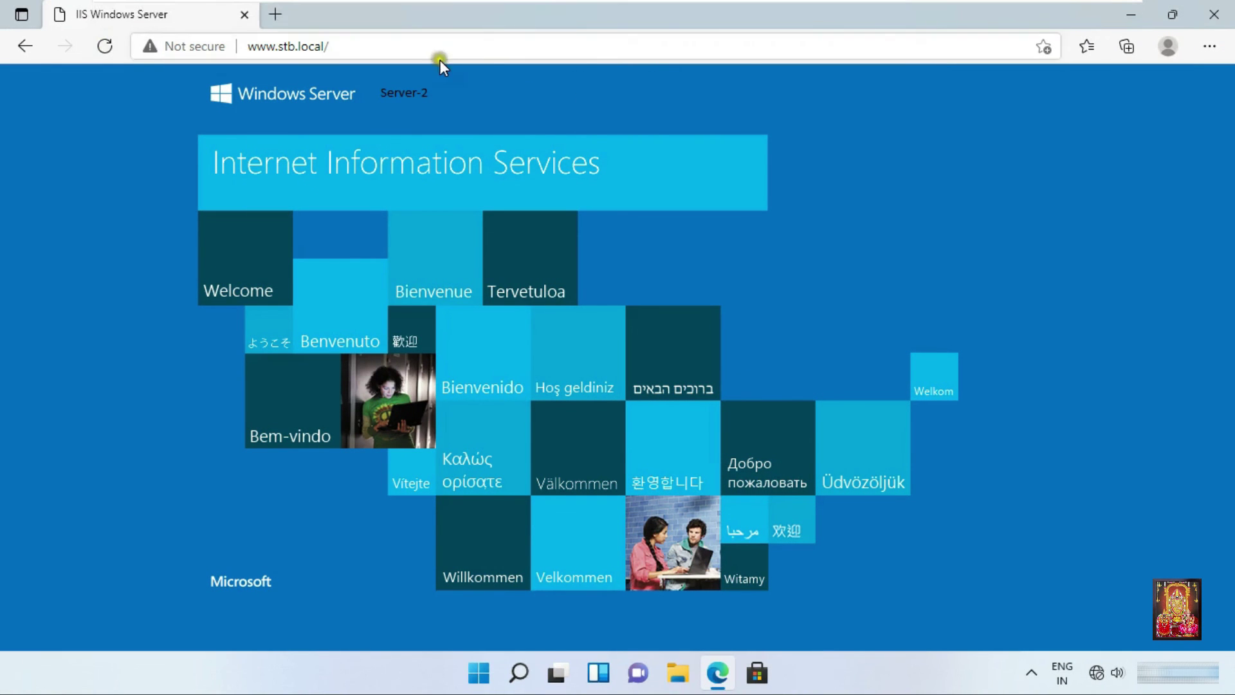
click(1212, 16)
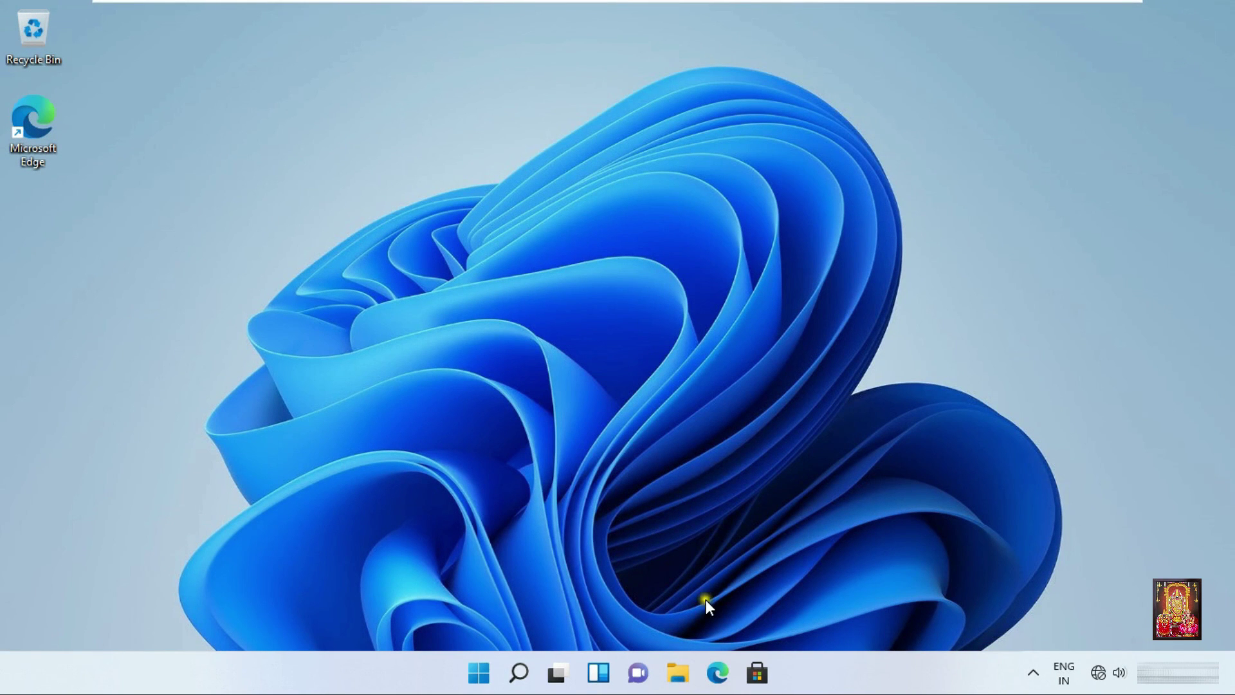
click(718, 673)
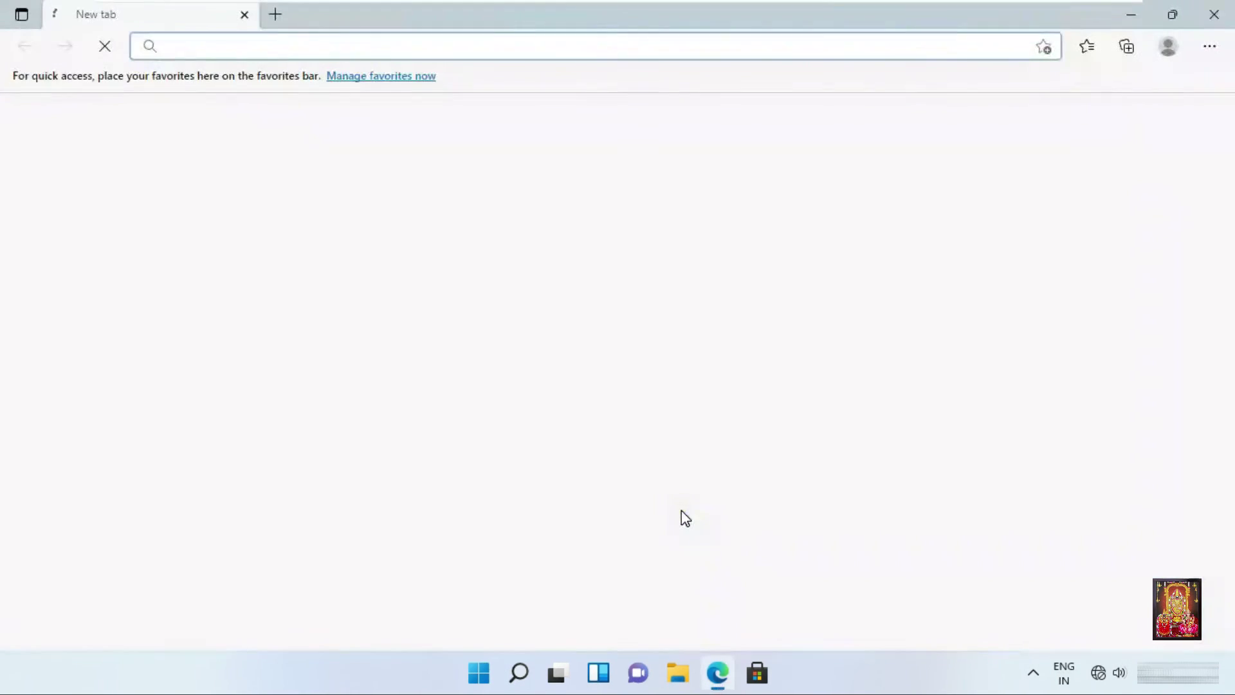
click(212, 47)
text(www.stb.local/)
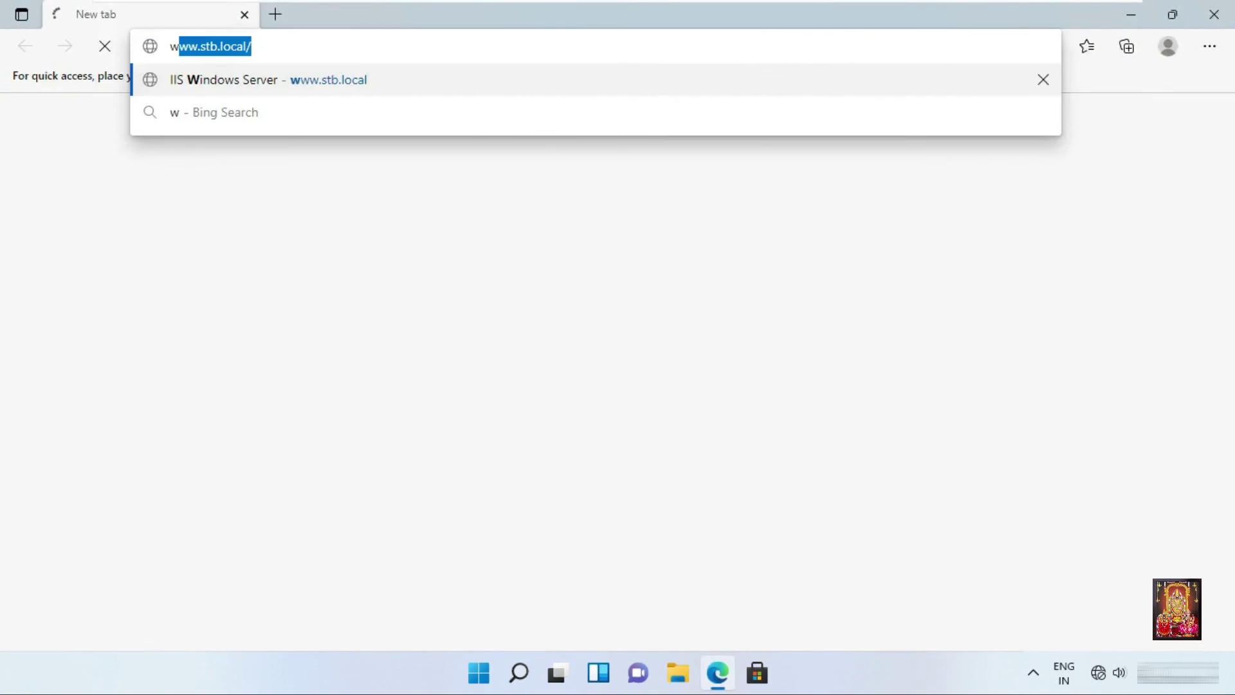
key(Right)
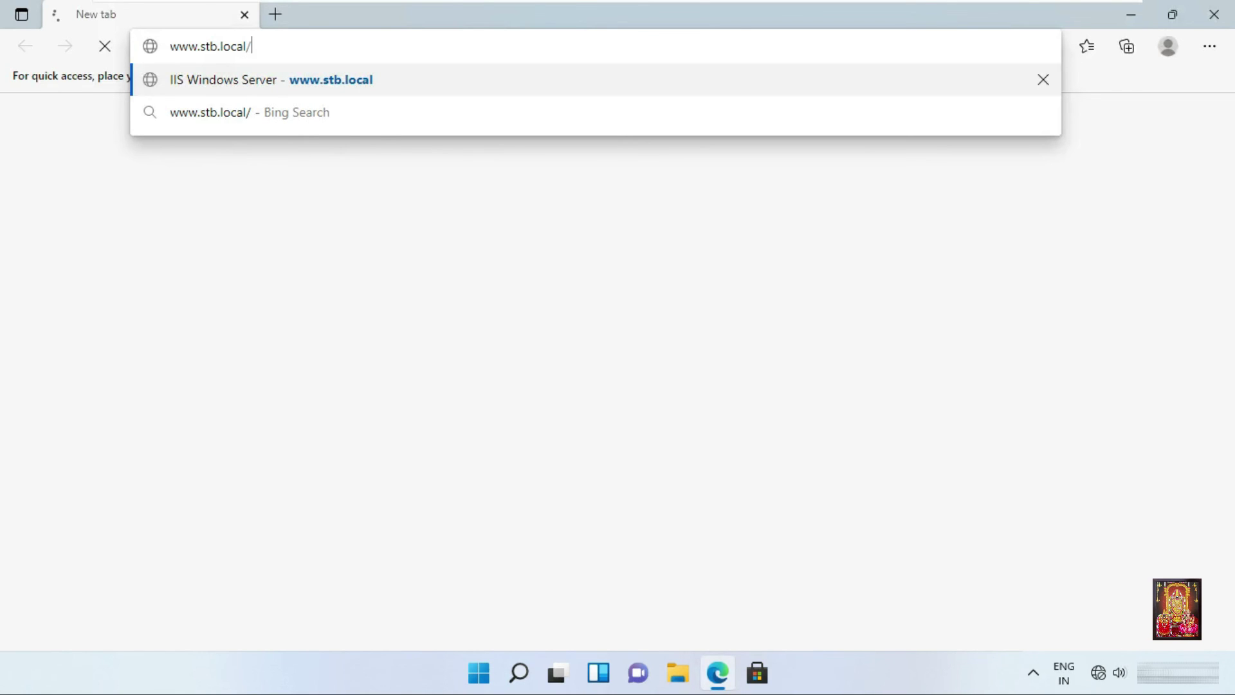
key(Return)
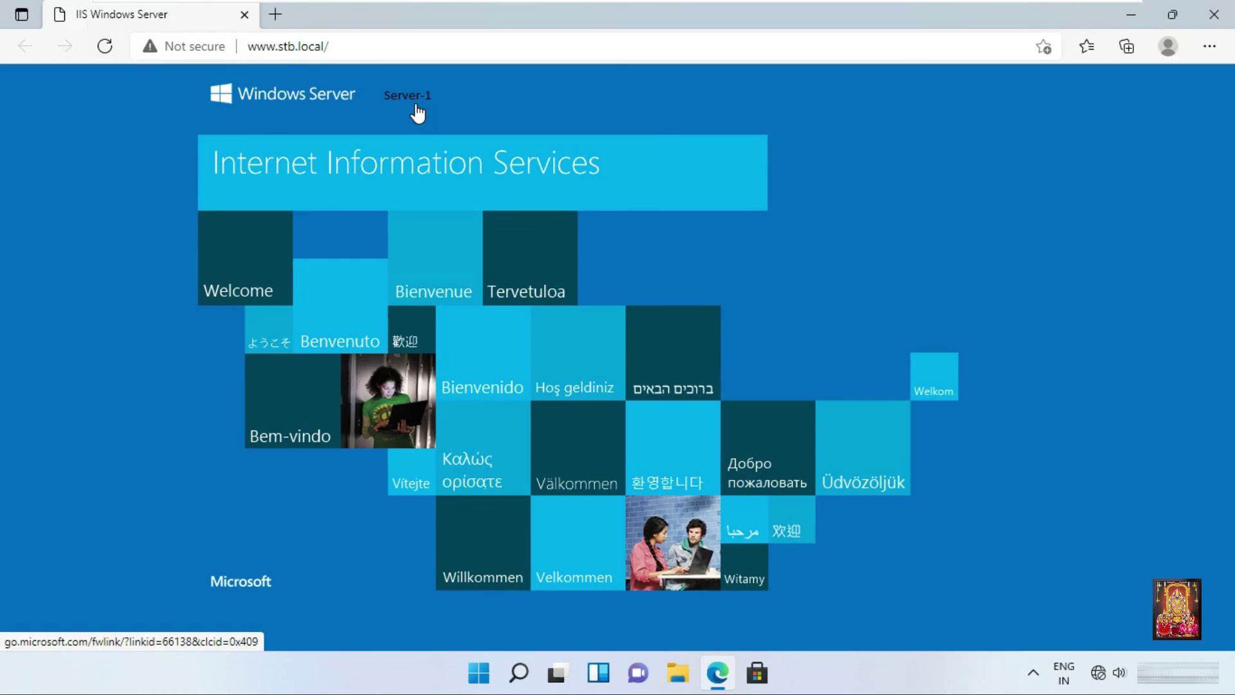
click(1131, 14)
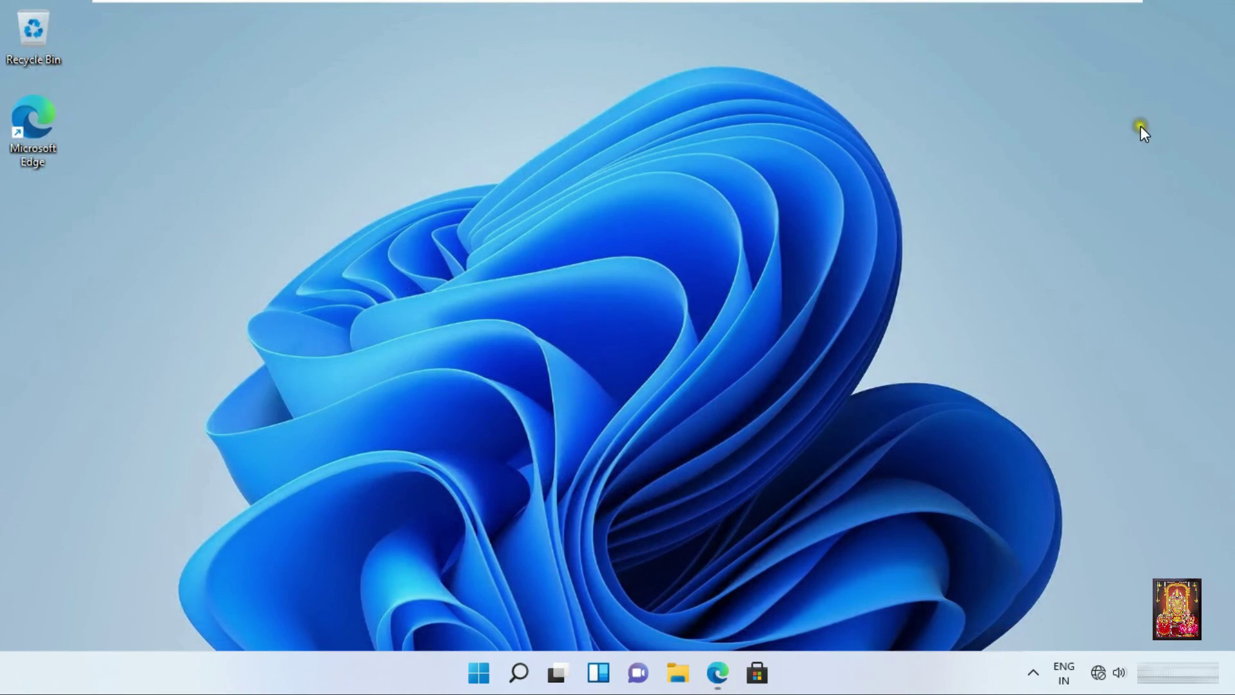